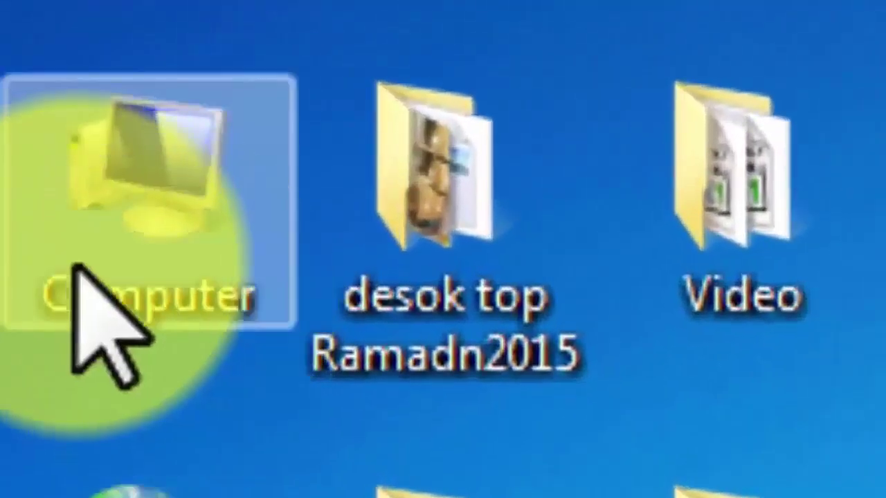
Open the DVD drive from Computer and launch the DouWin RFV2010 En for XP-Win7.exe installer.
double_click(136, 190)
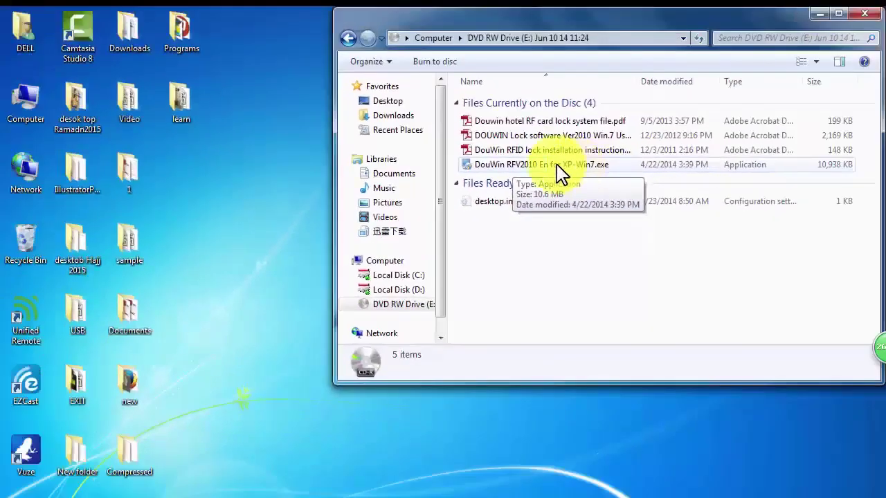
left_click(450, 185)
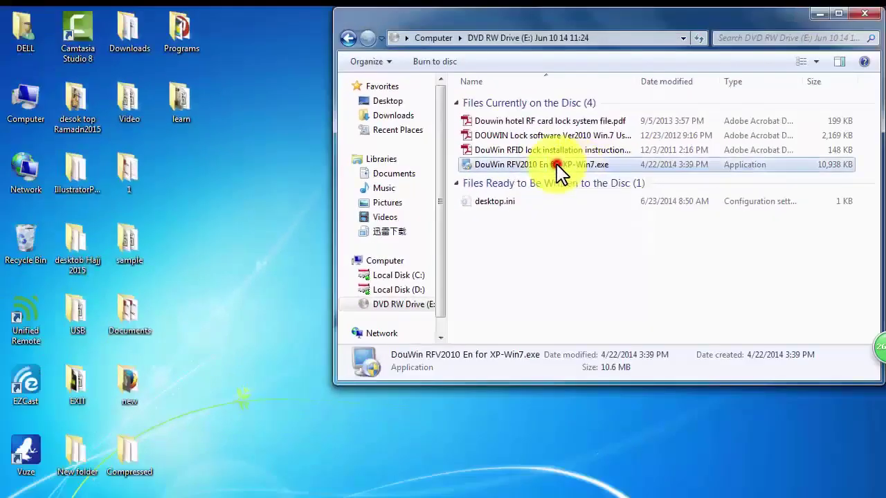
double_click(556, 165)
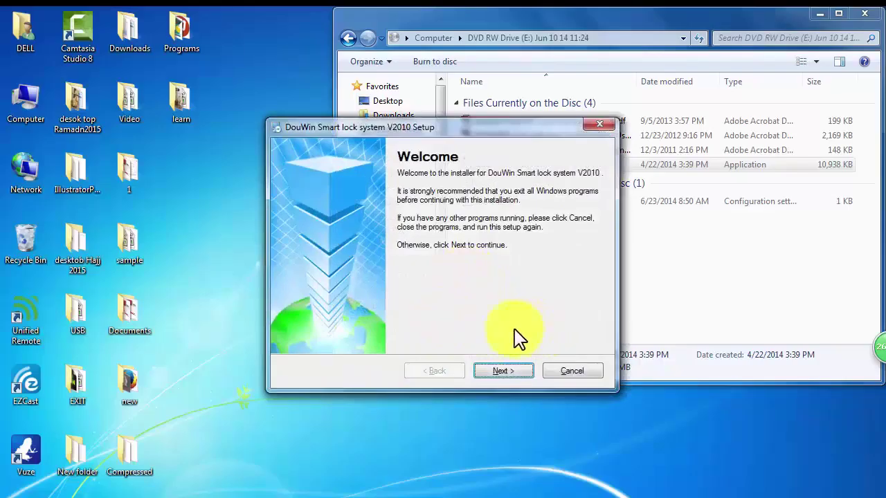
Accept the licence agreement and fill in the company name in the setup wizard.
left_click(505, 372)
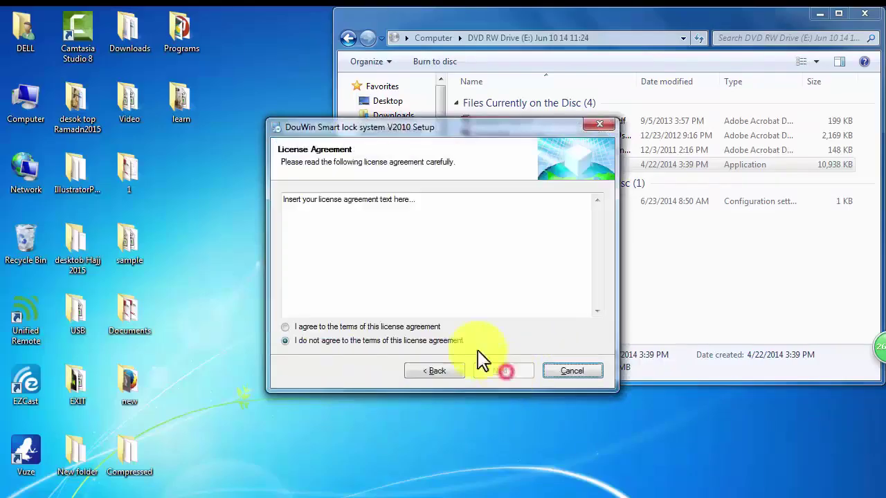
left_click(291, 329)
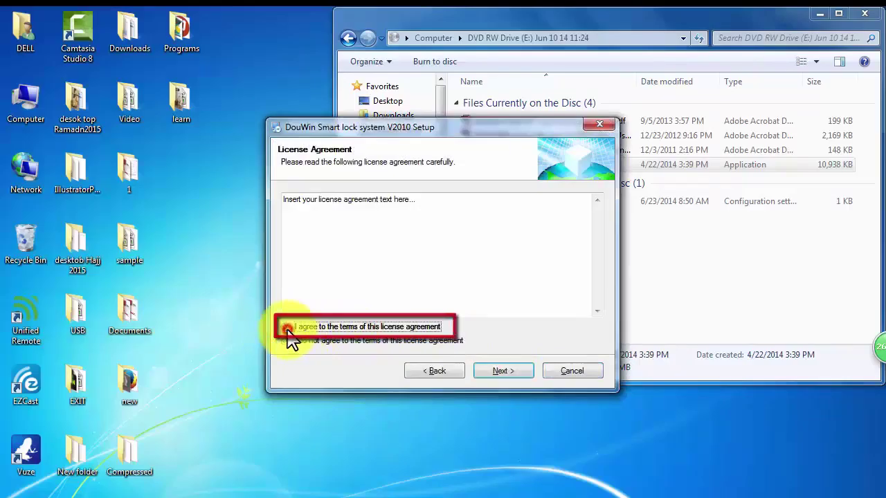
left_click(503, 372)
left_click(301, 247)
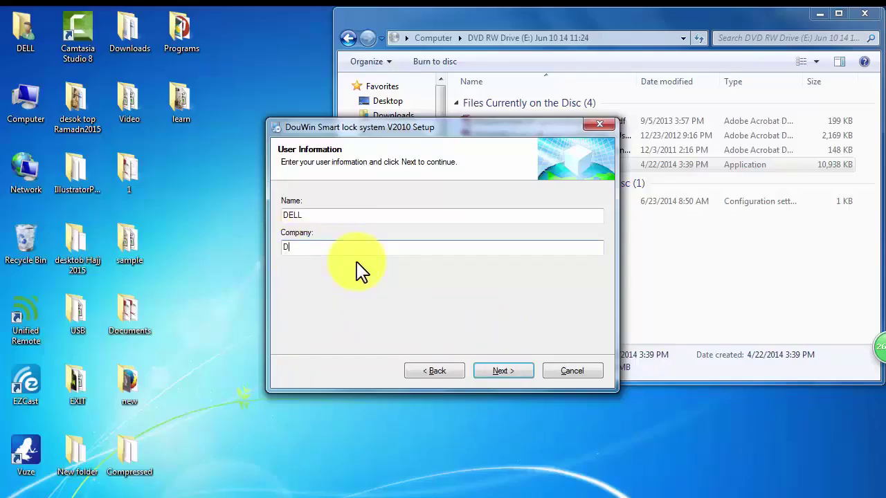
left_click(504, 371)
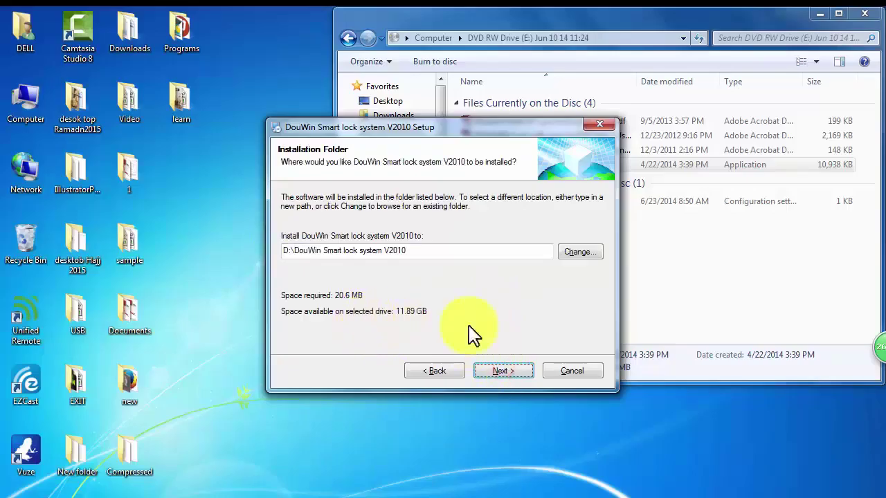
Install to D:\DouWin Smart lock system V2010 with shortcuts for all users, then finish.
left_click(502, 373)
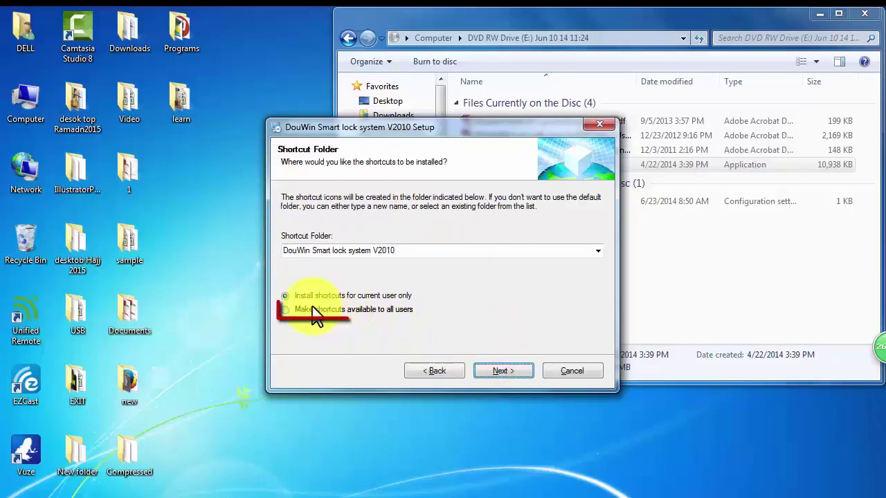
left_click(286, 310)
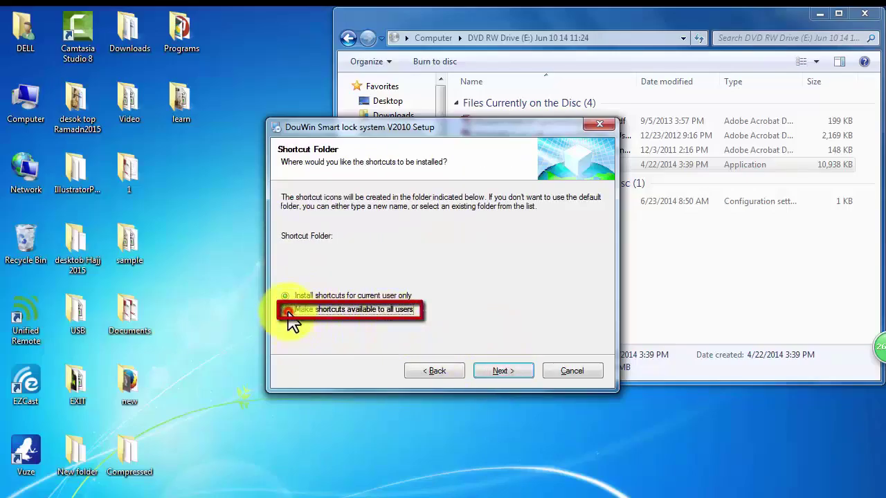
left_click(509, 373)
left_click(508, 369)
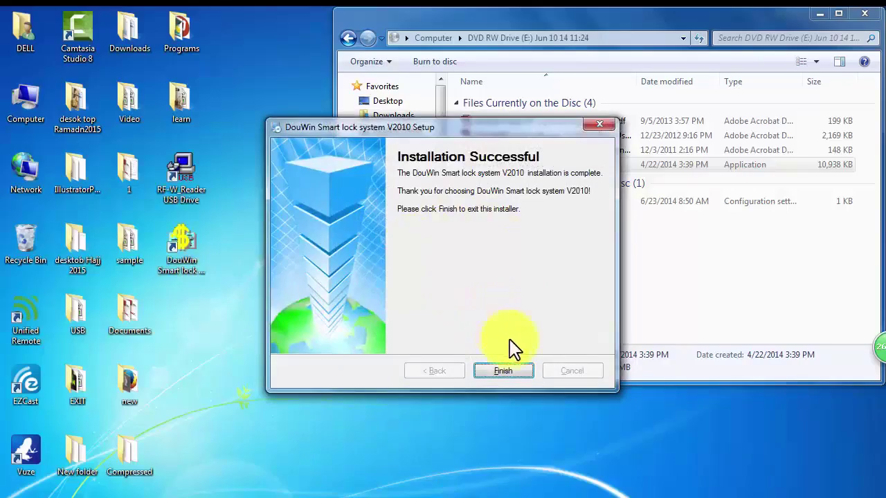
left_click(506, 373)
Close the disc listing and select the new DouWin Smart lock and RF-W Reader shortcuts.
left_click(864, 14)
left_click_drag(249, 158, 179, 278)
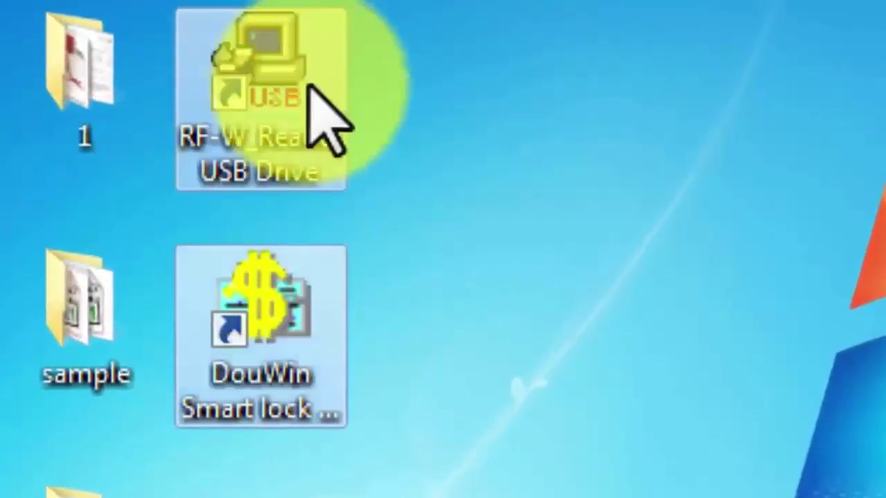
left_click(500, 107)
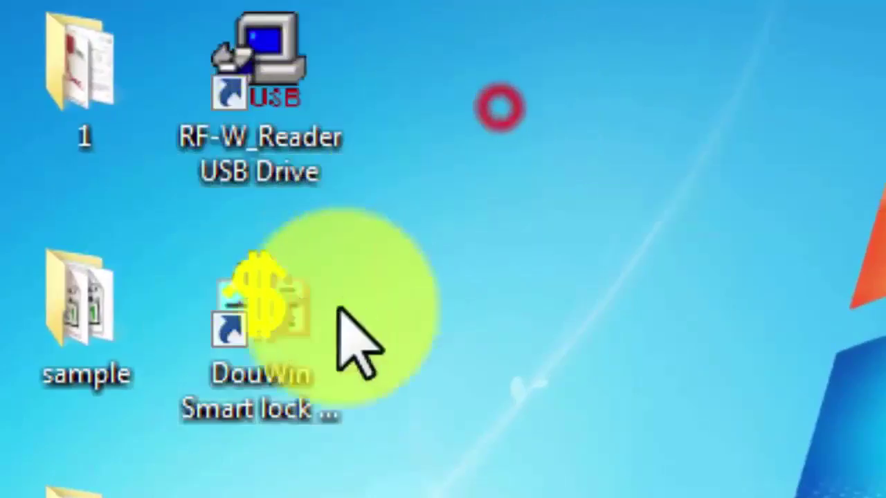
left_click(242, 356)
left_click(279, 99)
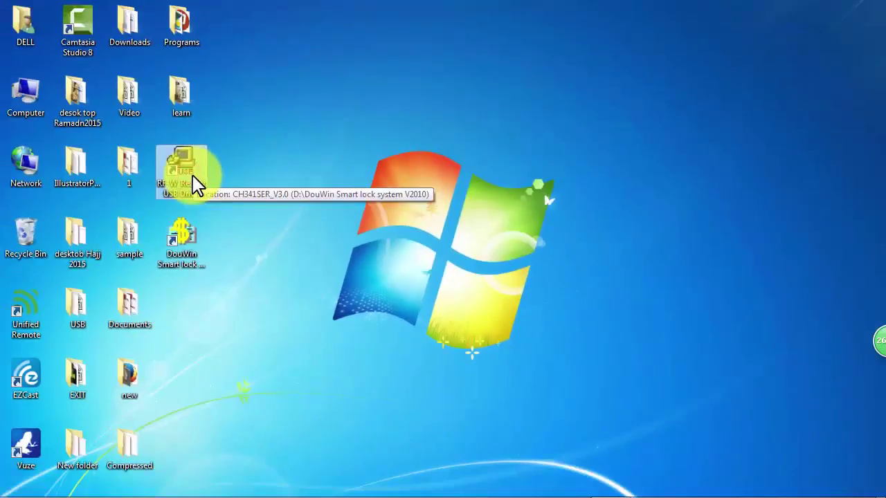
Install the CH341SER USB-serial driver via RF-W Reader USB Drive and close DriverSetup.
double_click(186, 170)
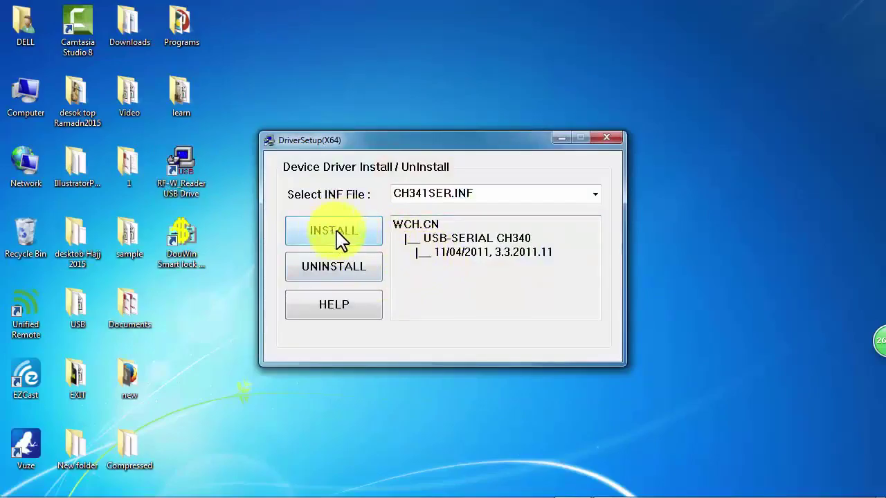
left_click(336, 232)
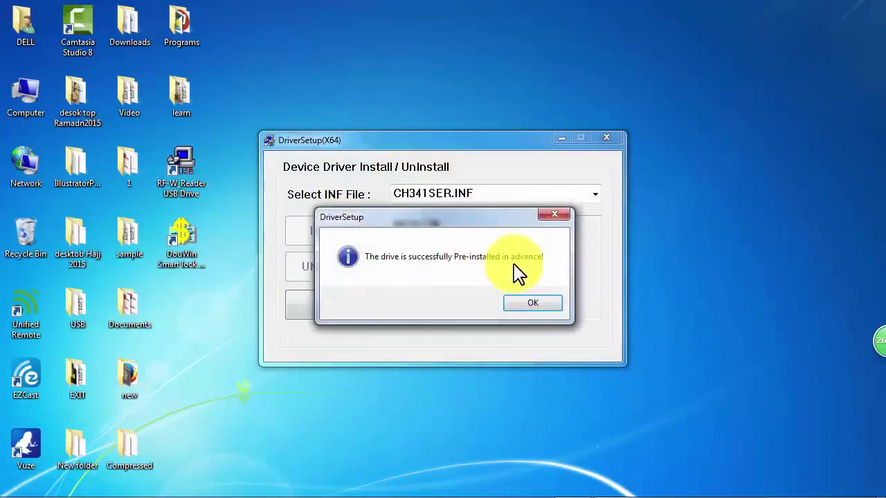
left_click(527, 301)
left_click(606, 138)
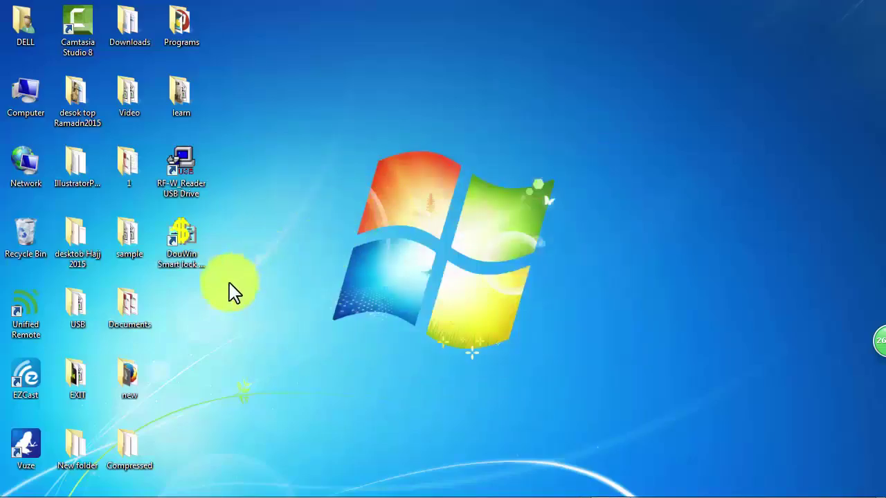
Launch DouWin Smart lock, dismiss the reader notice, and log in with the initial operator password.
left_click(190, 261)
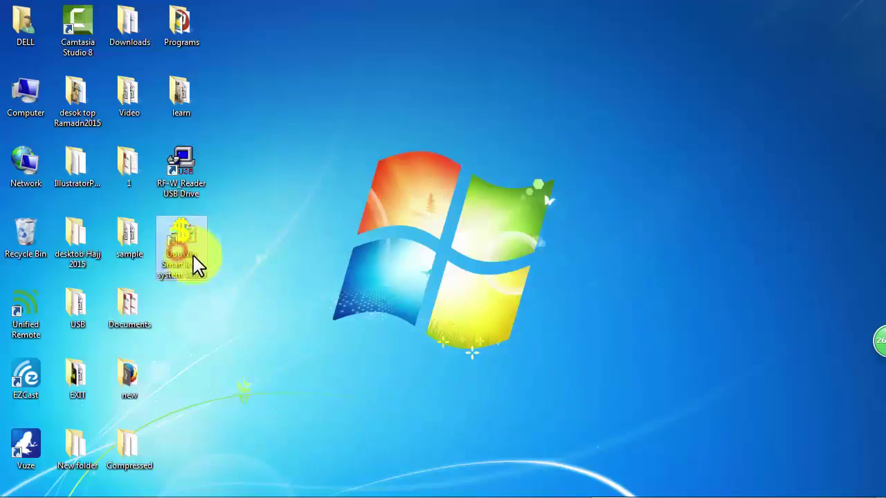
double_click(183, 246)
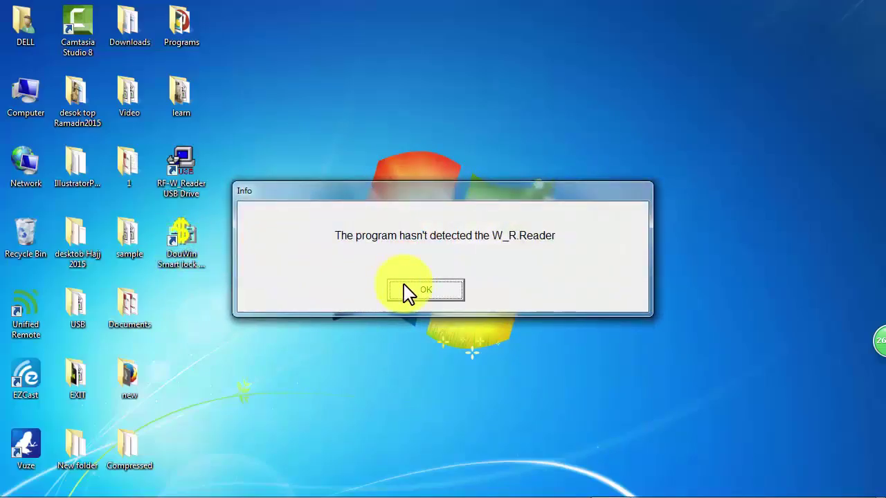
left_click(409, 290)
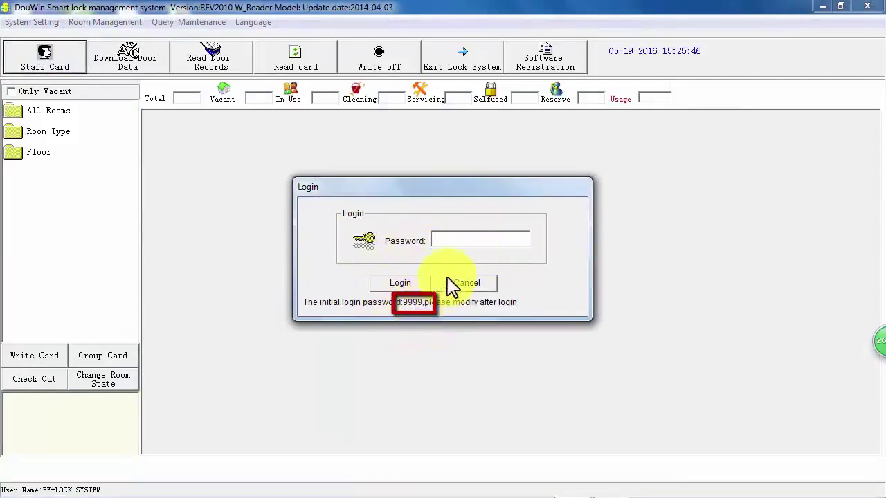
type("9999")
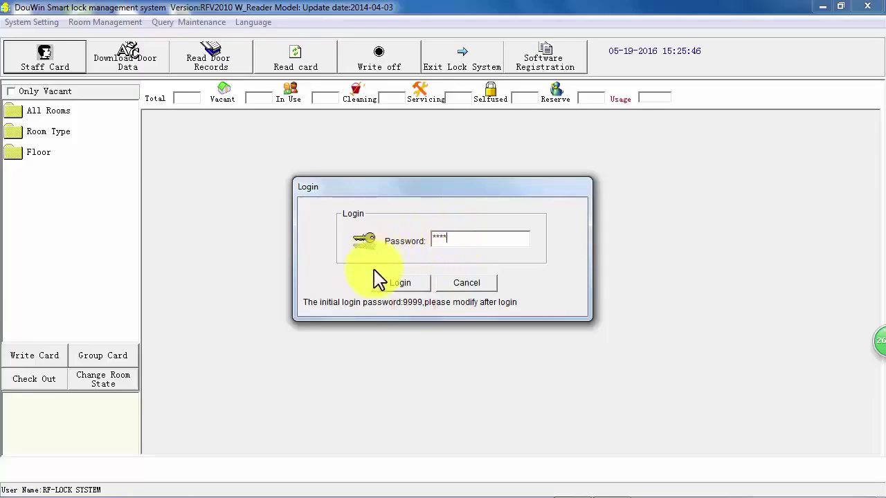
left_click(396, 284)
left_click(400, 285)
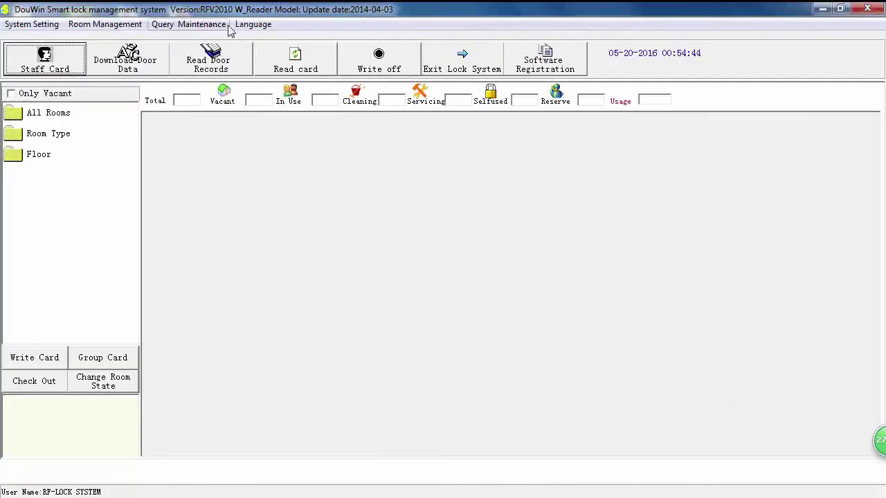
Enter shortcut code rf-150 under Query Maintenance > Shortcuts to set MC-SC and close the program.
left_click(202, 26)
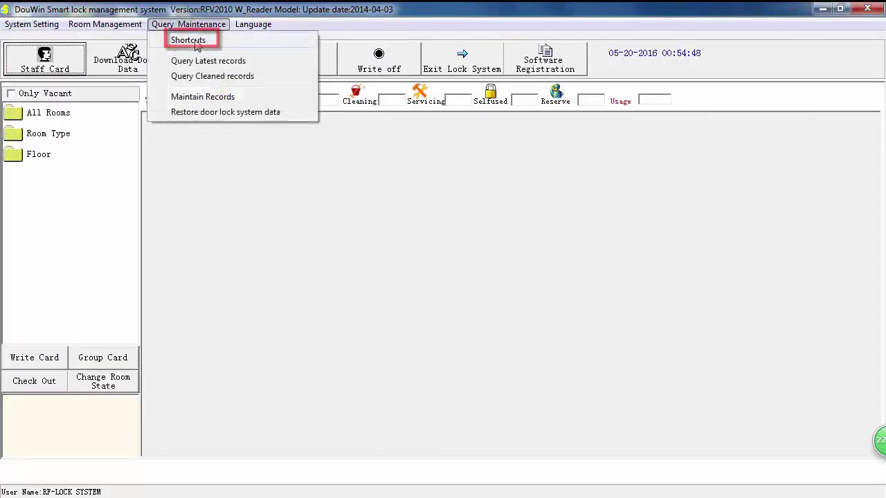
left_click(238, 43)
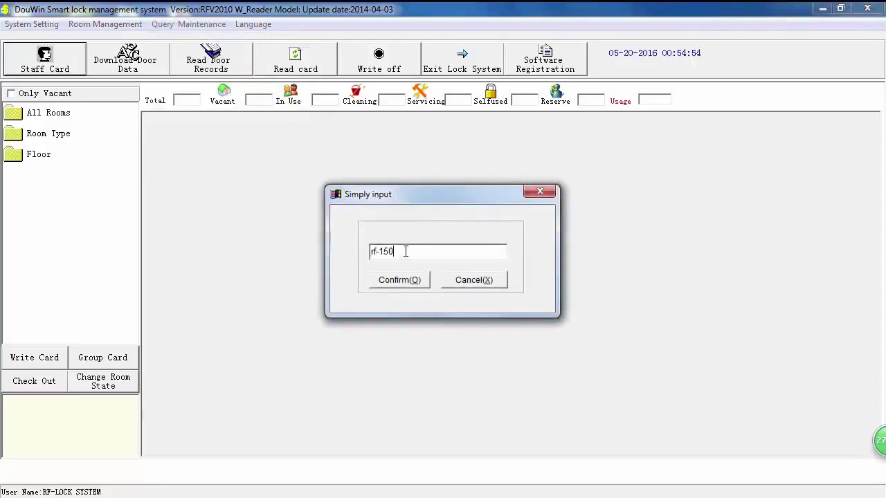
type("rf-150")
left_click(400, 280)
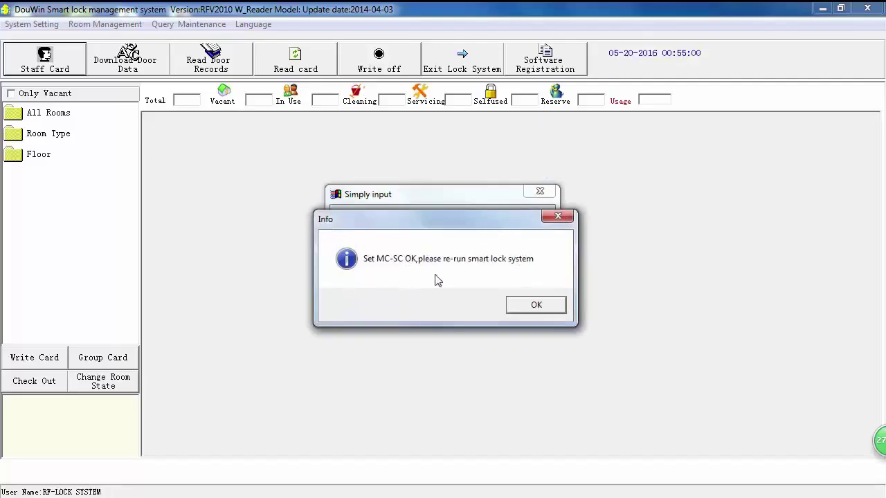
left_click(530, 305)
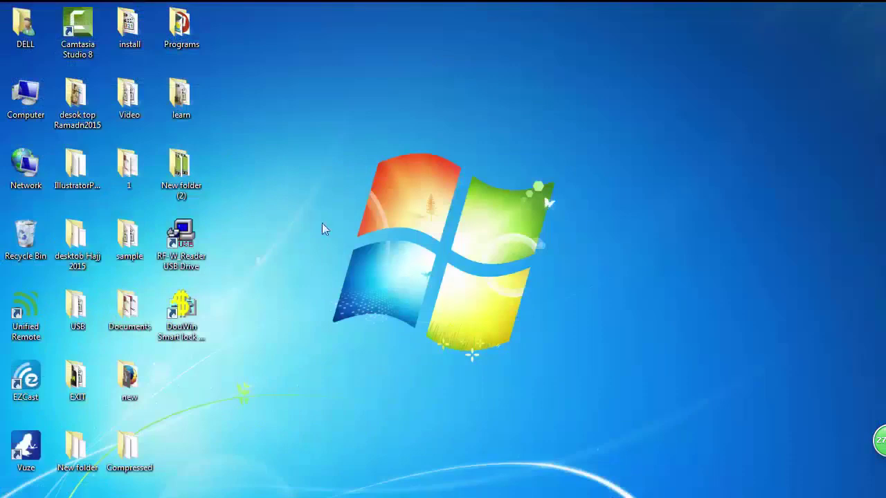
Relaunch DouWin Smart lock, dismiss the reader notice, and log in again.
double_click(181, 310)
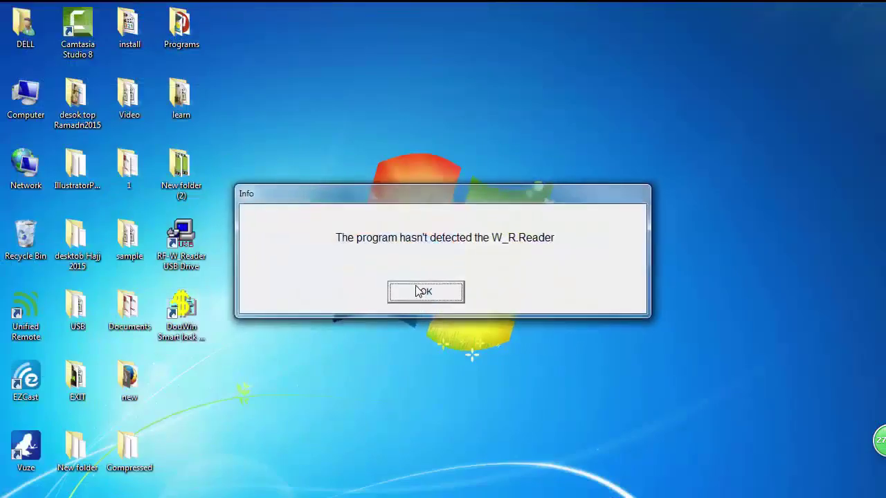
left_click(418, 290)
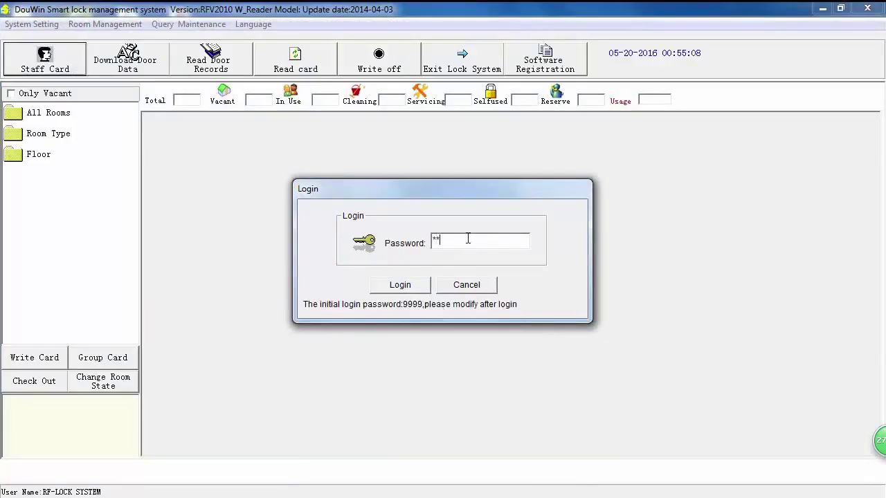
left_click(400, 286)
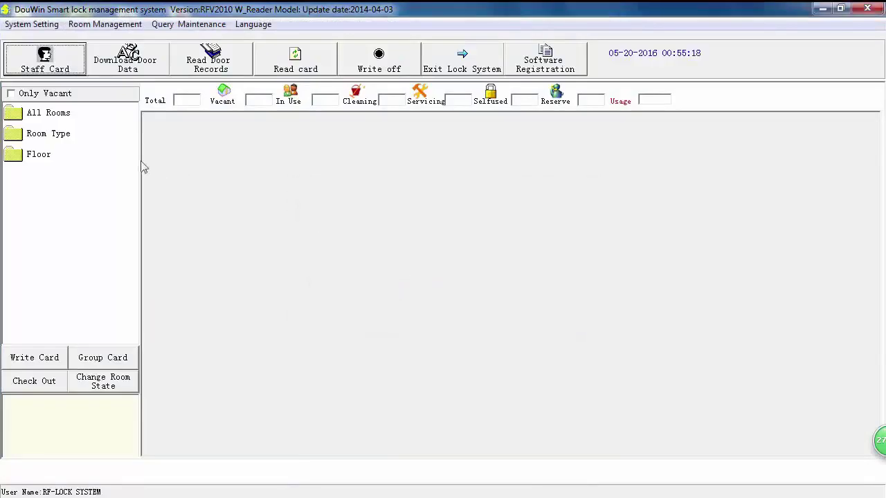
left_click(20, 25)
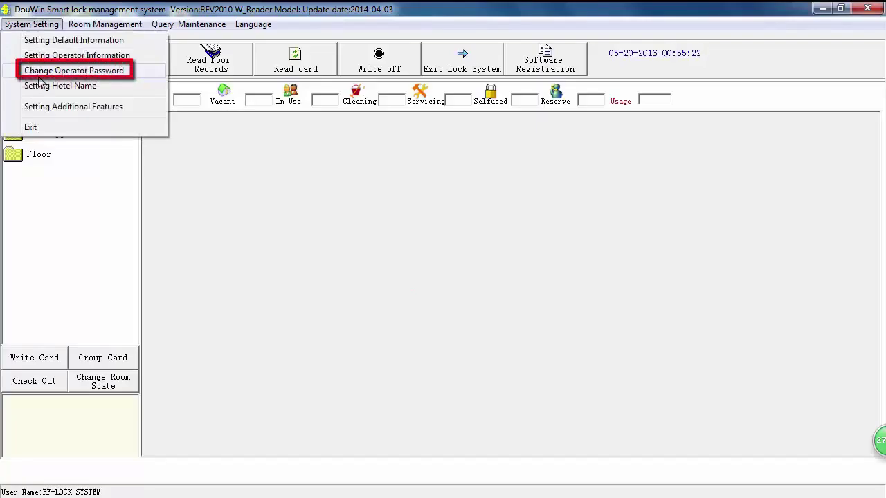
Replace the current operator password with a new one and quit for a fresh login.
left_click(82, 72)
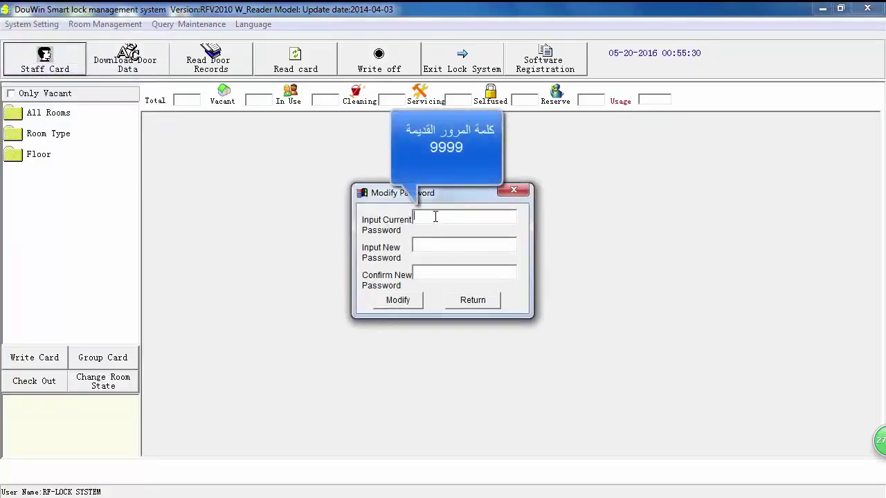
left_click(417, 244)
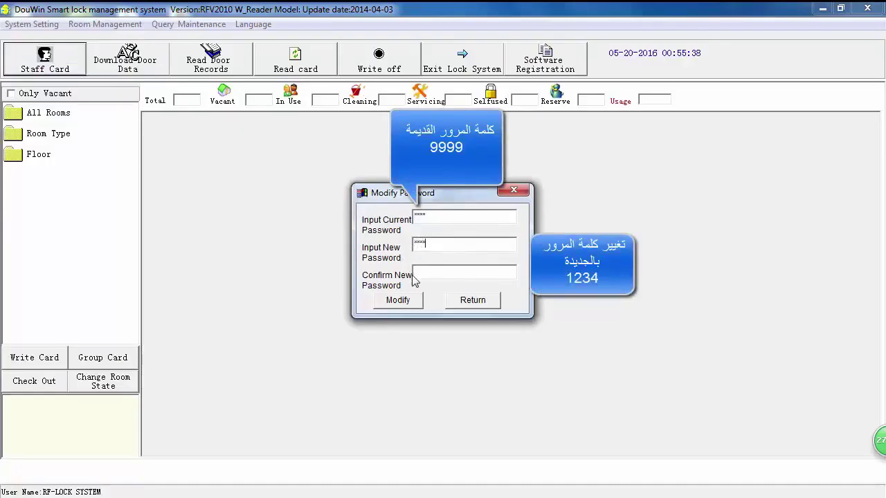
left_click(416, 275)
type("12")
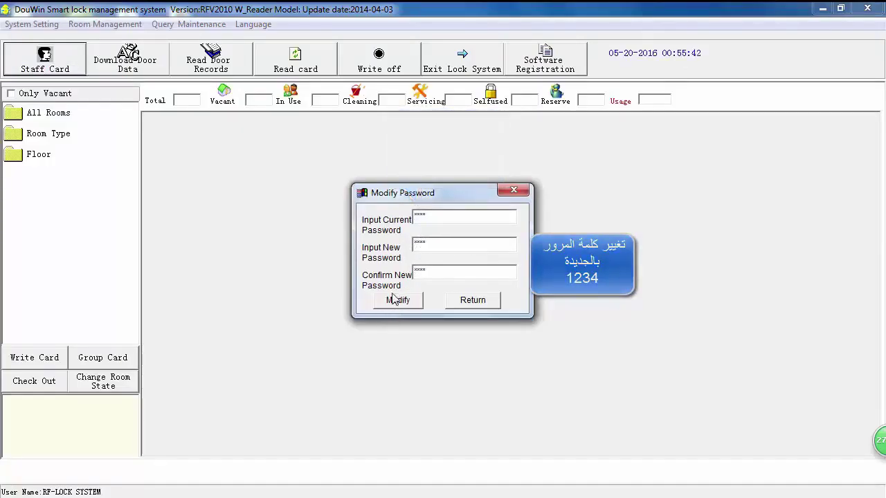
left_click(405, 305)
left_click(427, 293)
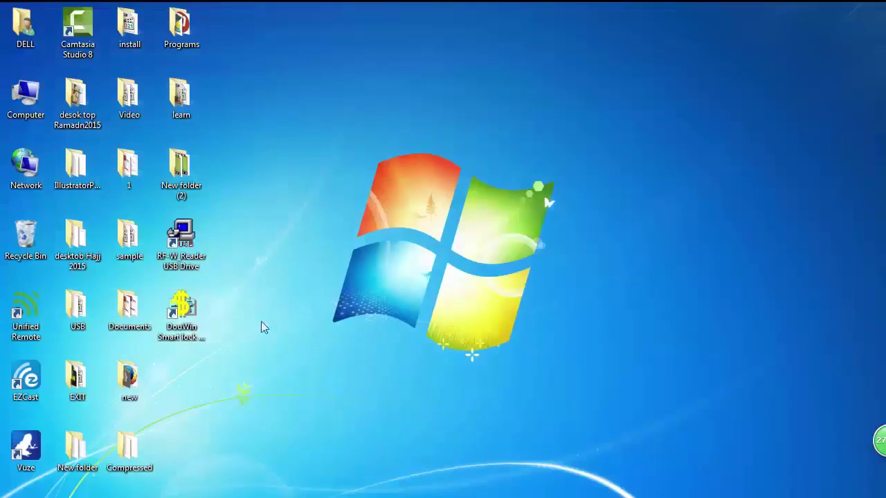
Relaunch the system and log in, retrying with the correct password after one rejected attempt.
left_click(178, 313)
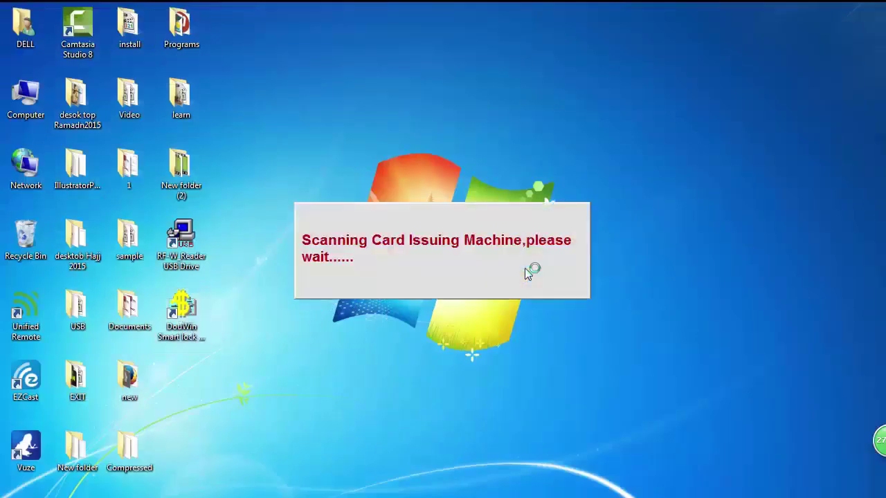
left_click(446, 292)
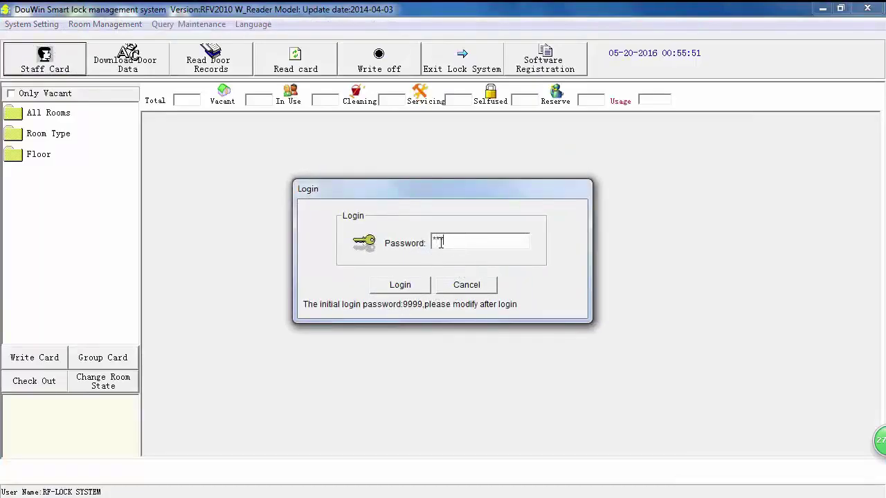
double_click(453, 239)
type("999")
left_click(408, 290)
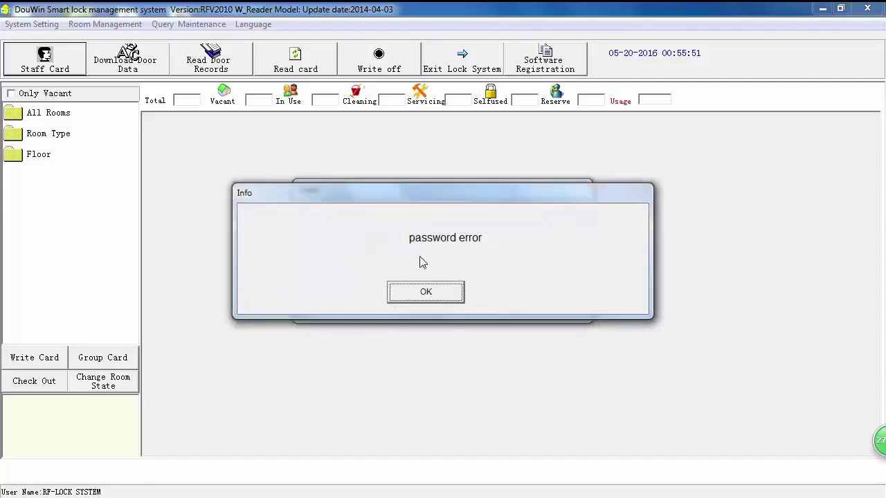
left_click(434, 295)
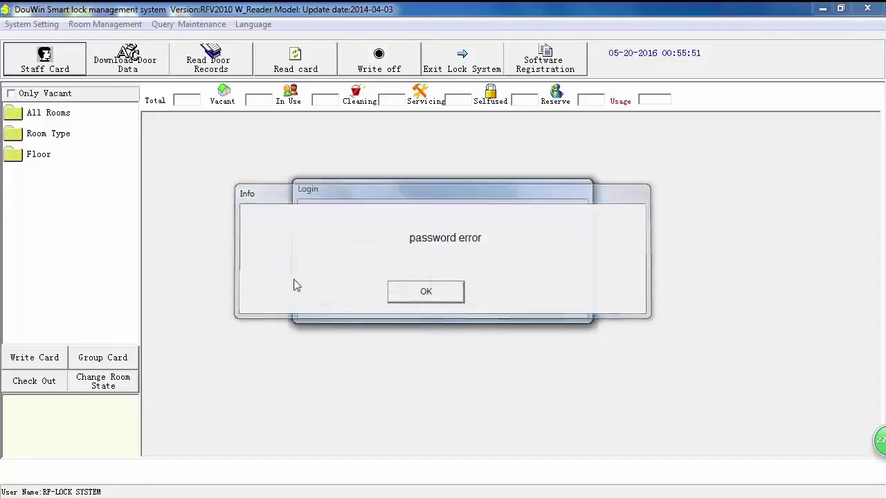
left_click(441, 236)
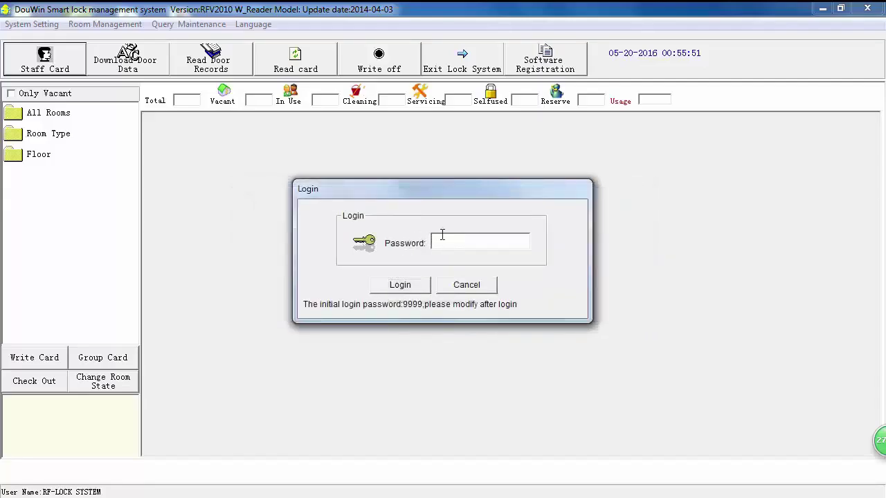
type("9999")
left_click(401, 287)
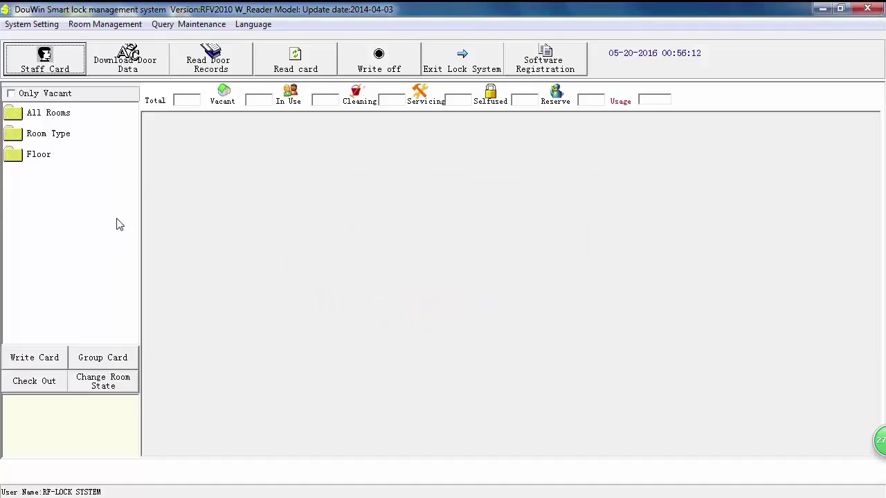
Save the Setting Default Information basic settings with a 14:00 default check-out time.
left_click(32, 24)
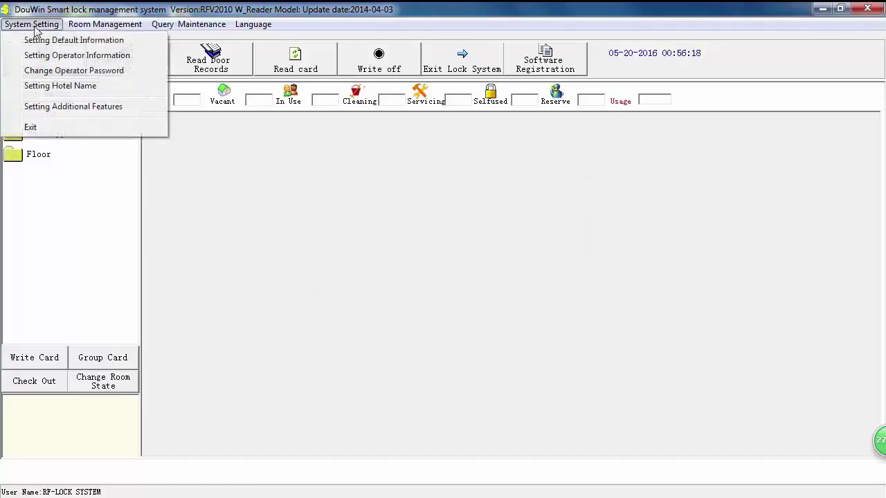
left_click(67, 42)
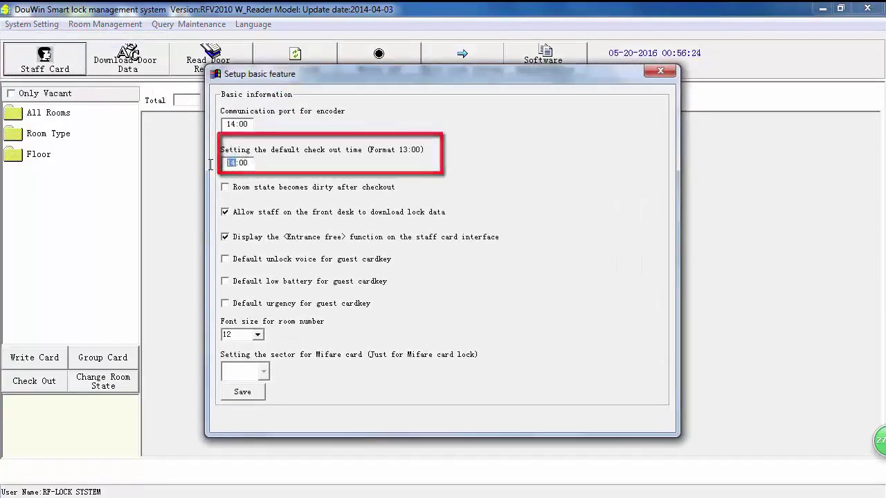
left_click(235, 164)
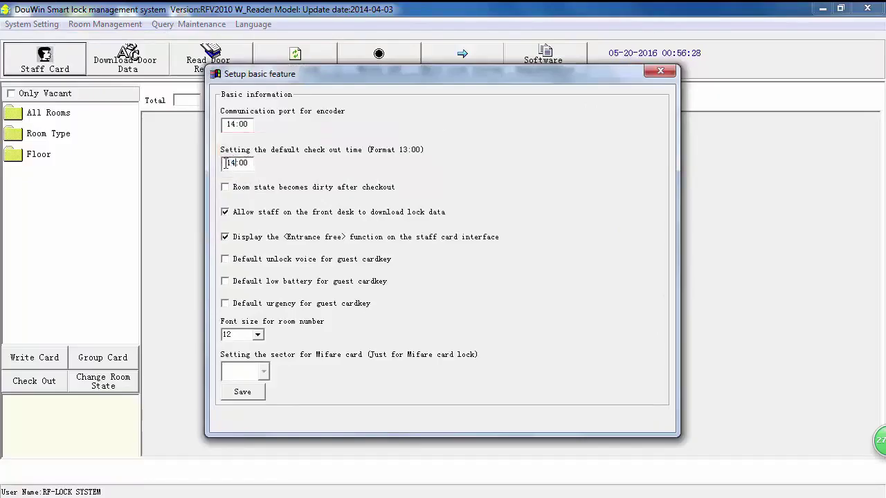
double_click(226, 163)
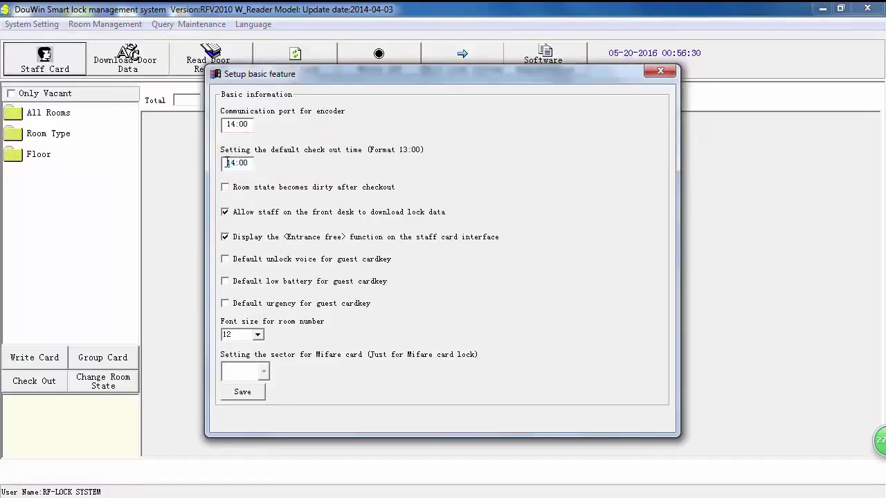
left_click(221, 164)
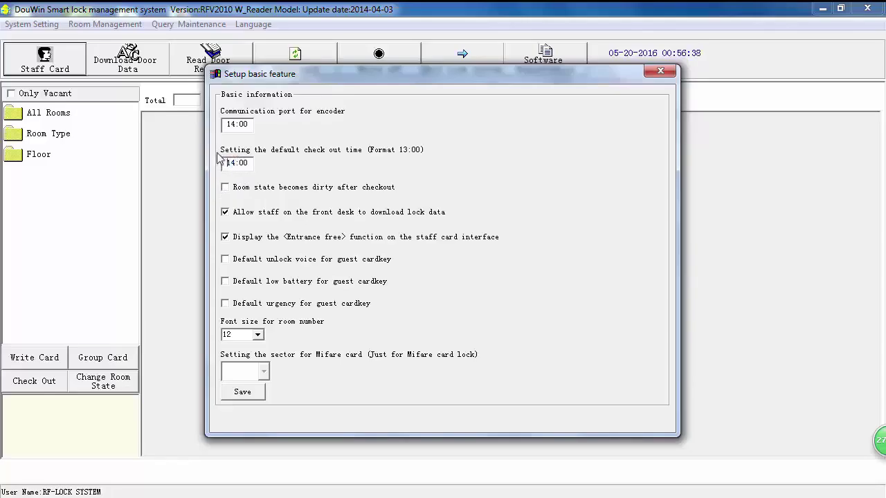
left_click(250, 399)
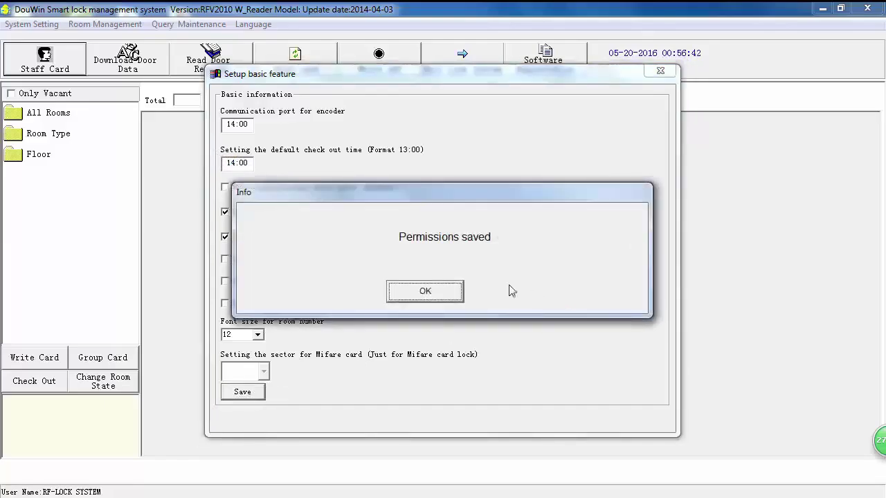
left_click(453, 293)
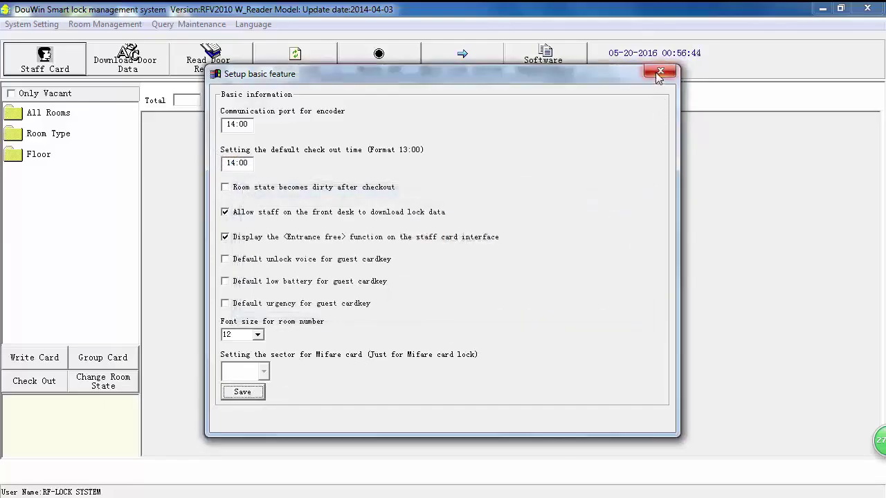
left_click(660, 73)
In Setting Operator Information, grant Application and Management permissions and enter operator code 01.
left_click(30, 25)
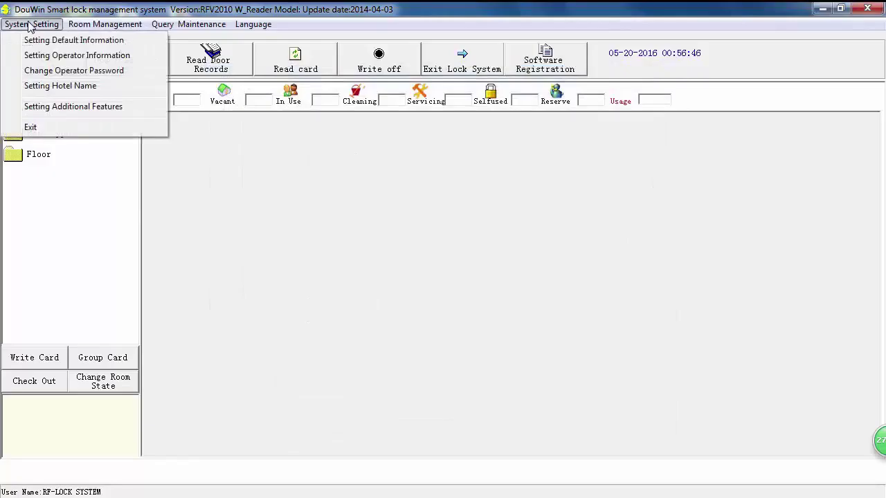
left_click(97, 59)
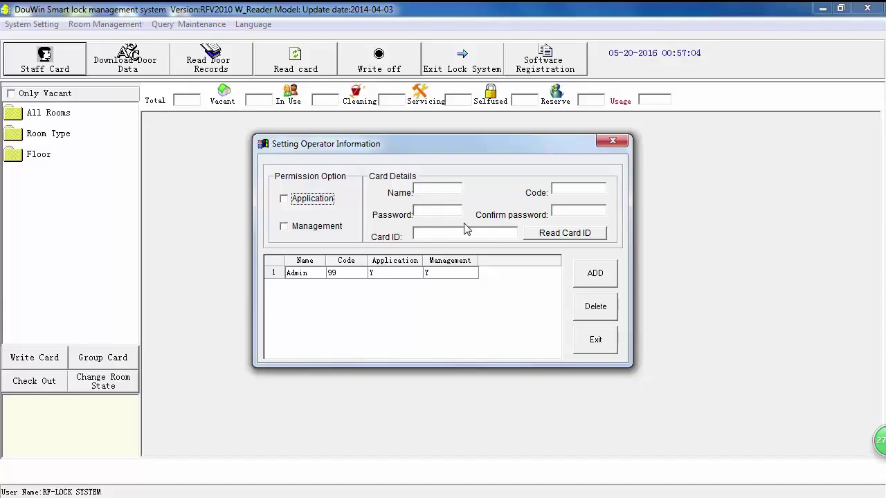
left_click(283, 226)
left_click(427, 192)
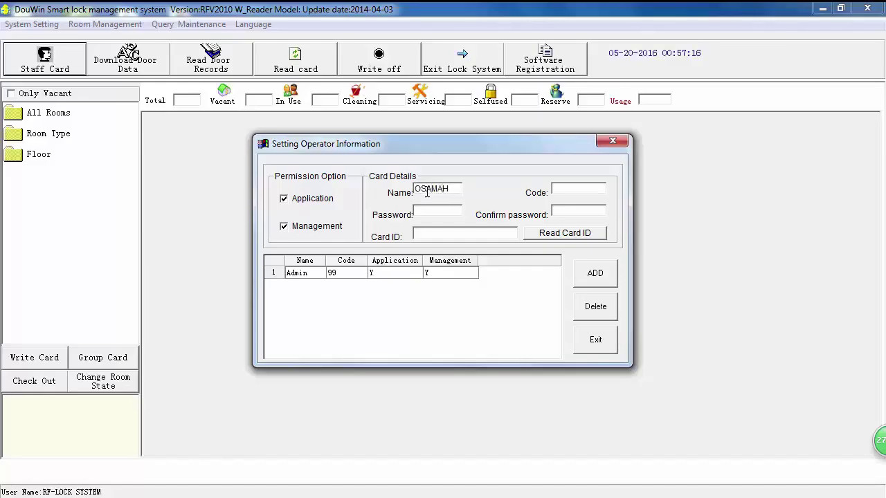
left_click(564, 185)
type("01")
Set and confirm the new operator's password, add the operator, then select Admin in the list.
left_click(430, 207)
type("4")
left_click(574, 213)
type("1234")
left_click(423, 234)
left_click(593, 275)
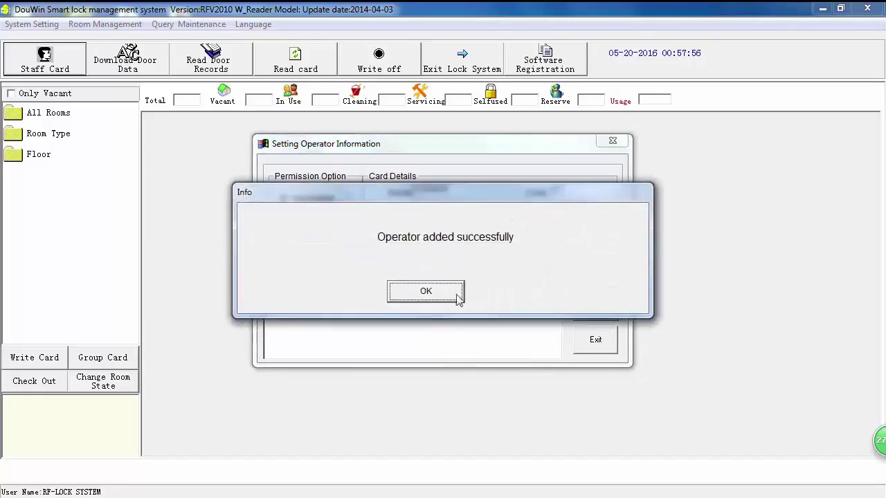
left_click(434, 294)
left_click(444, 291)
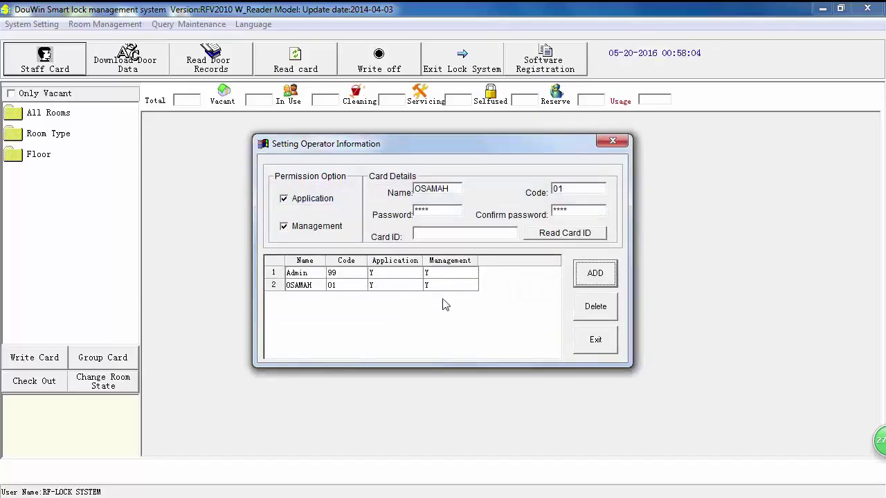
left_click(315, 277)
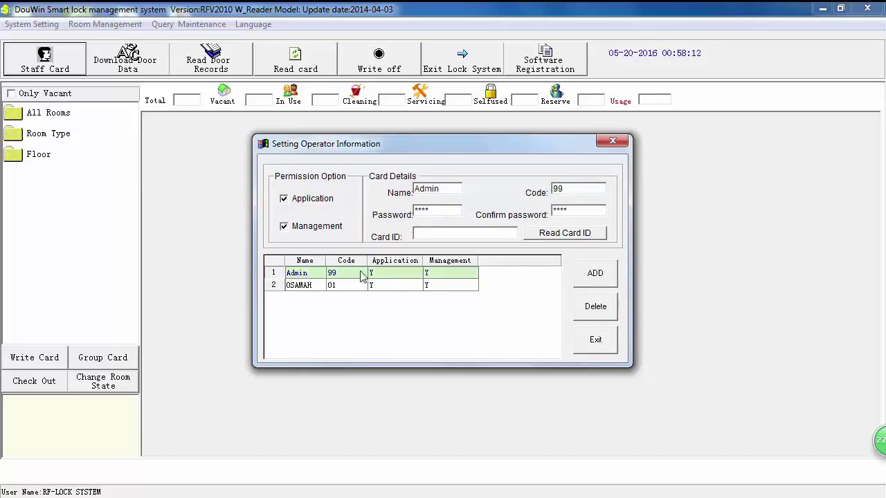
Delete the Admin operator and give the next operator Management-only permission.
left_click(593, 310)
left_click(396, 286)
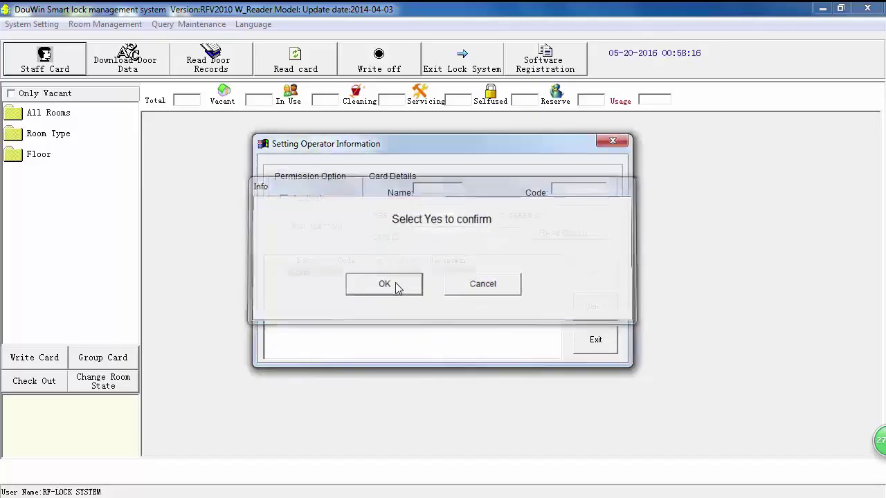
left_click(311, 201)
left_click(309, 231)
left_click(426, 190)
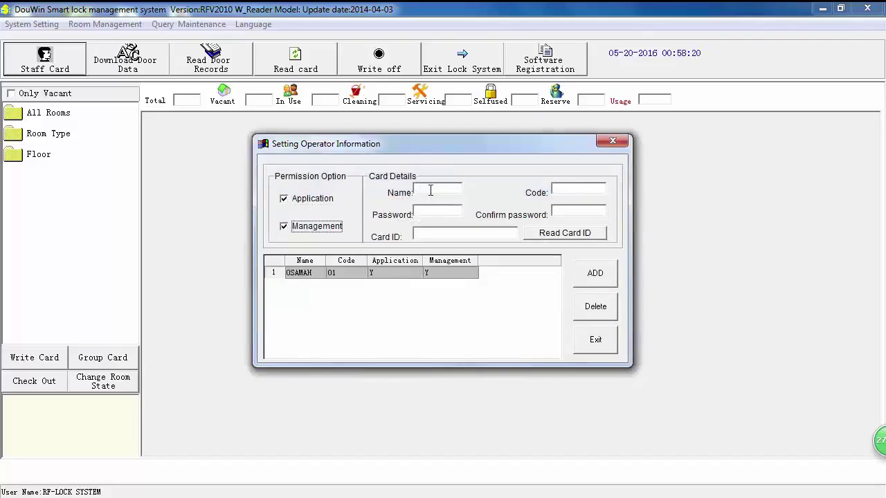
left_click(308, 205)
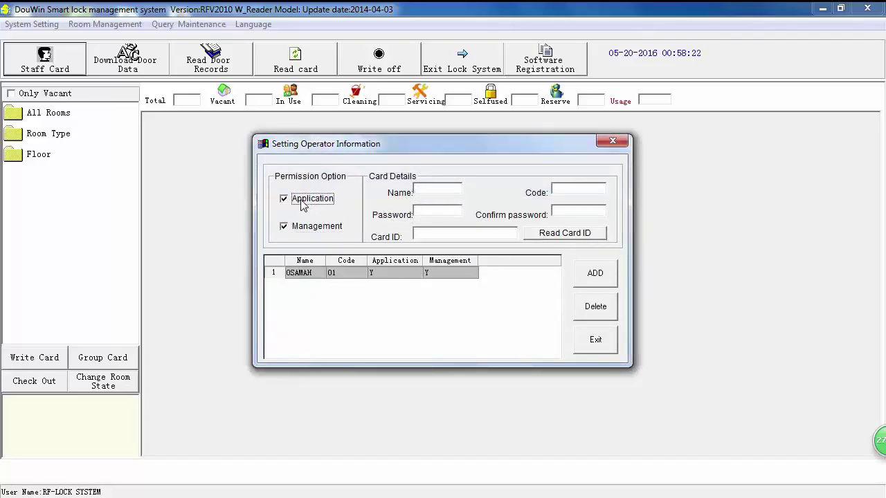
left_click(431, 189)
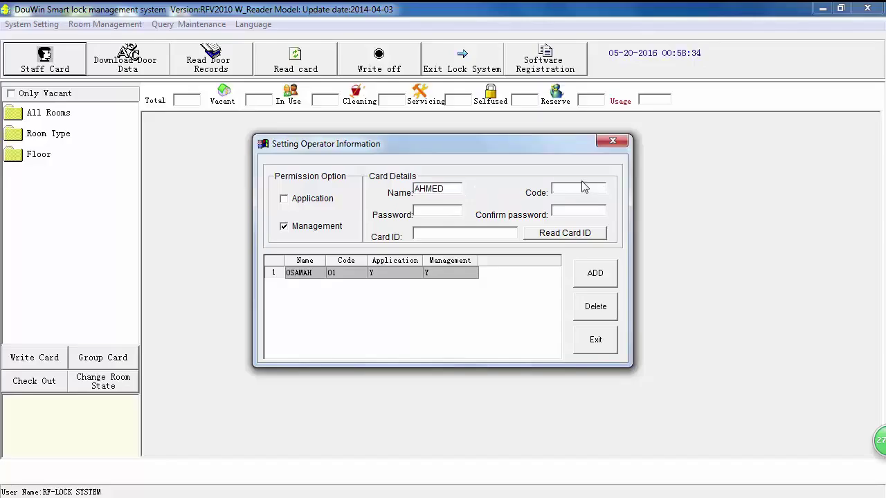
Add operator code 02 with a password and its confirmation to the operator list.
left_click(583, 187)
type("02")
left_click(437, 214)
type("1234")
left_click(567, 209)
type("1234")
left_click(439, 234)
left_click(595, 274)
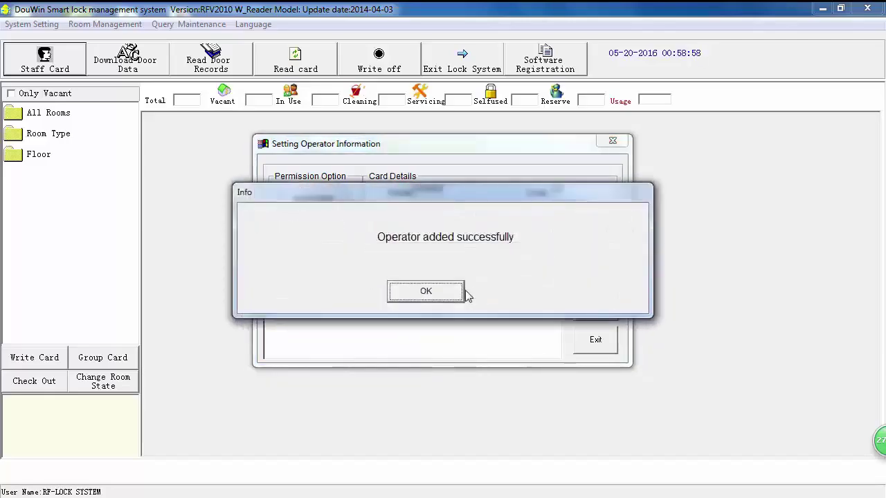
left_click(427, 291)
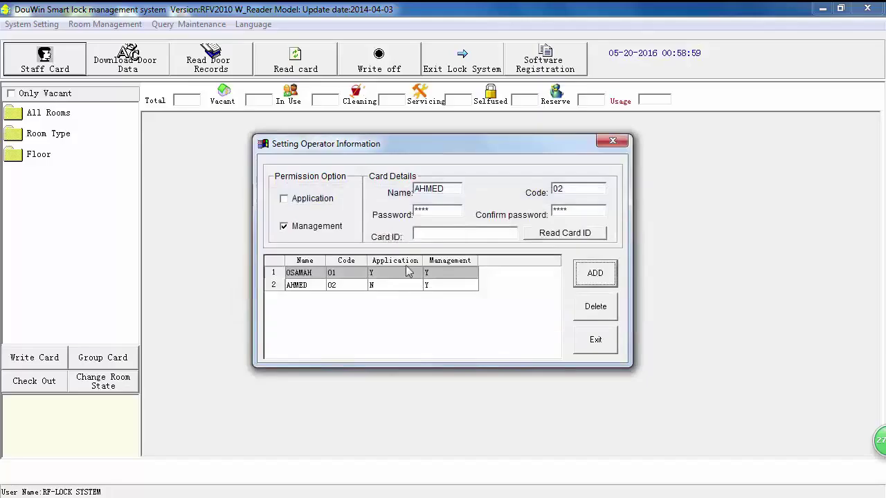
Compare the two operators' permission details, then close the operator settings.
left_click(308, 286)
left_click(305, 273)
left_click(309, 286)
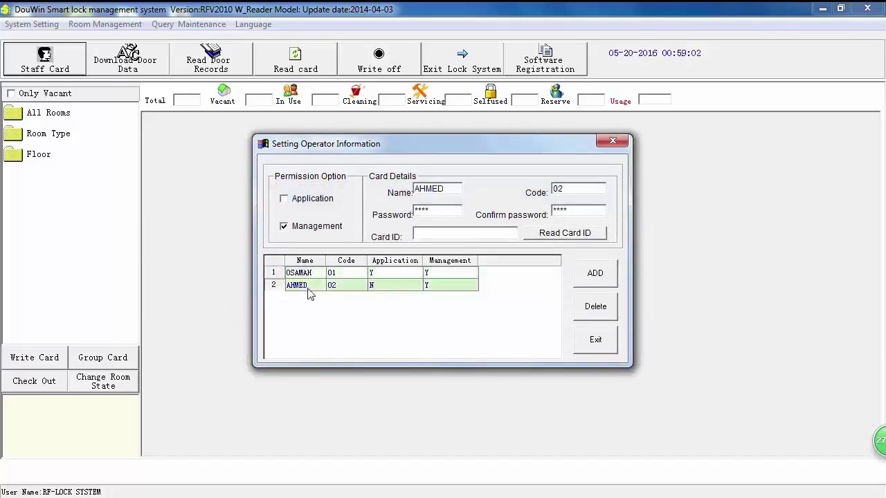
left_click(312, 276)
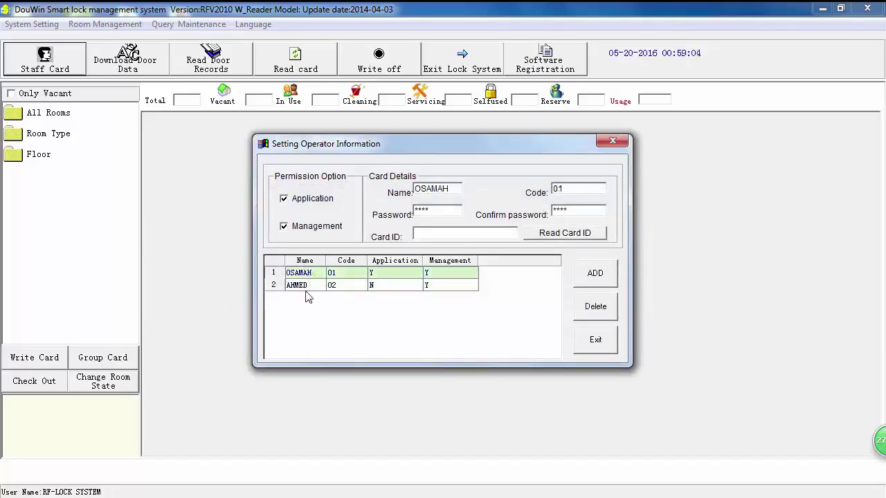
left_click(305, 287)
left_click(305, 274)
left_click(339, 287)
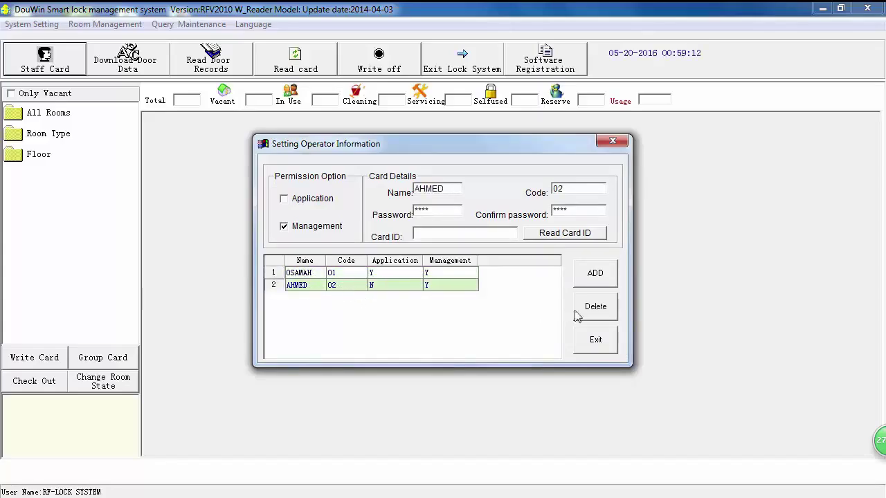
left_click(595, 340)
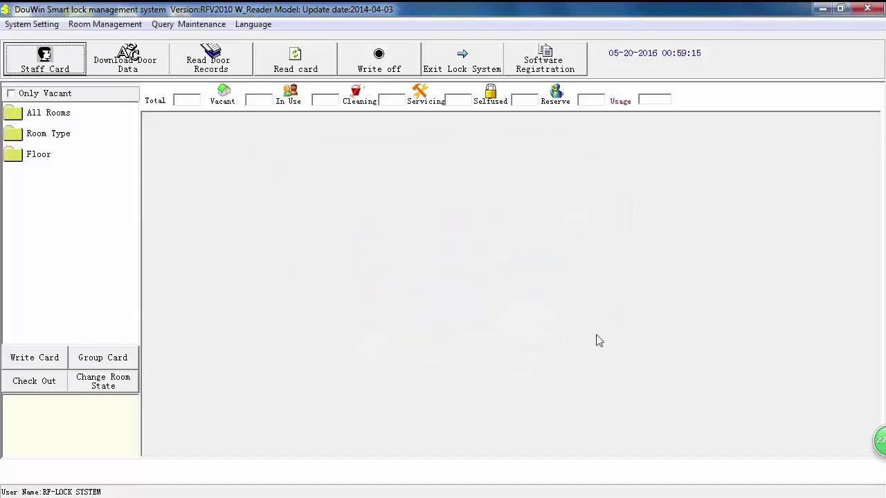
Enter the hotel name in Setting Hotel Name so the status bar shows HELTON.
left_click(32, 24)
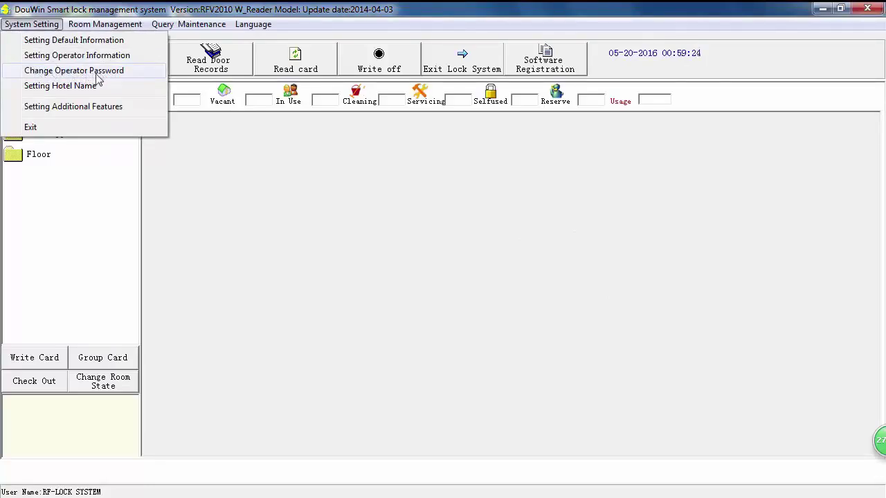
left_click(48, 87)
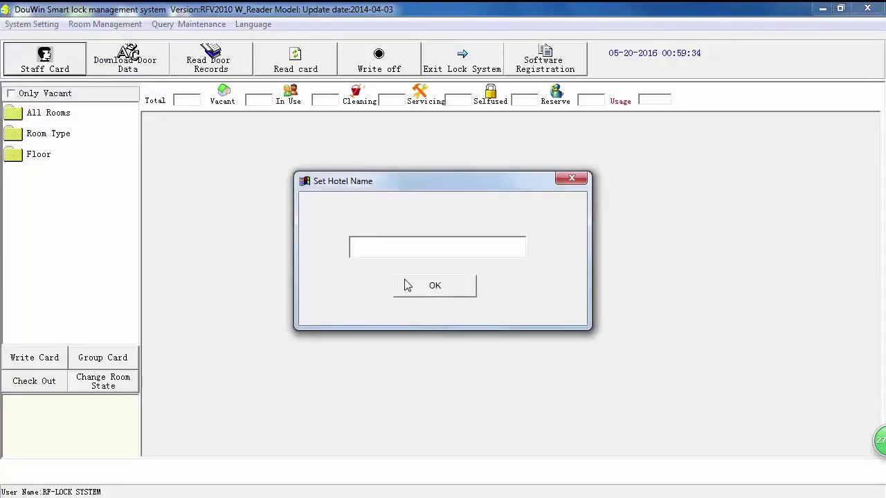
type("FD")
left_click(416, 287)
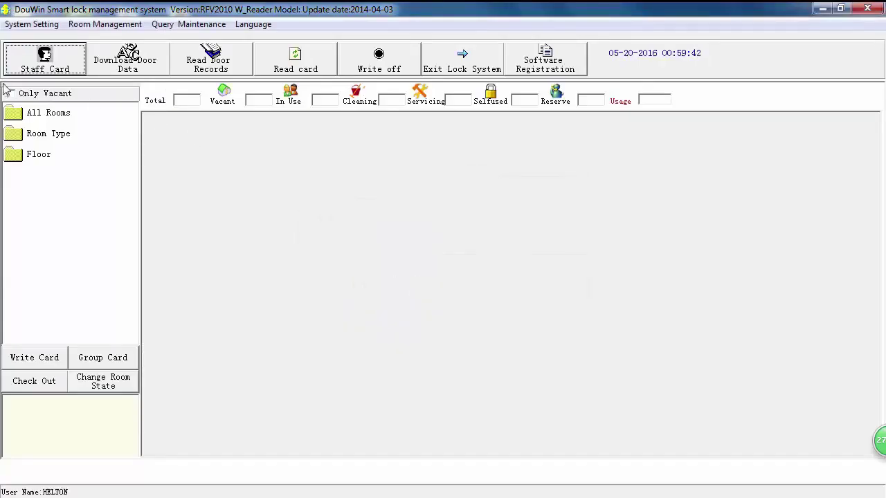
Enable lift, function room, public door, staff card, alarm time and motor mode features, then save.
left_click(10, 25)
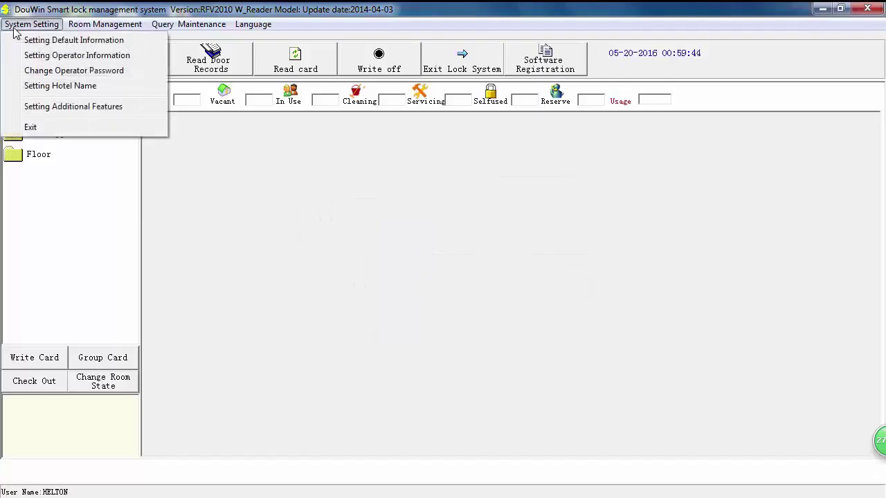
left_click(28, 108)
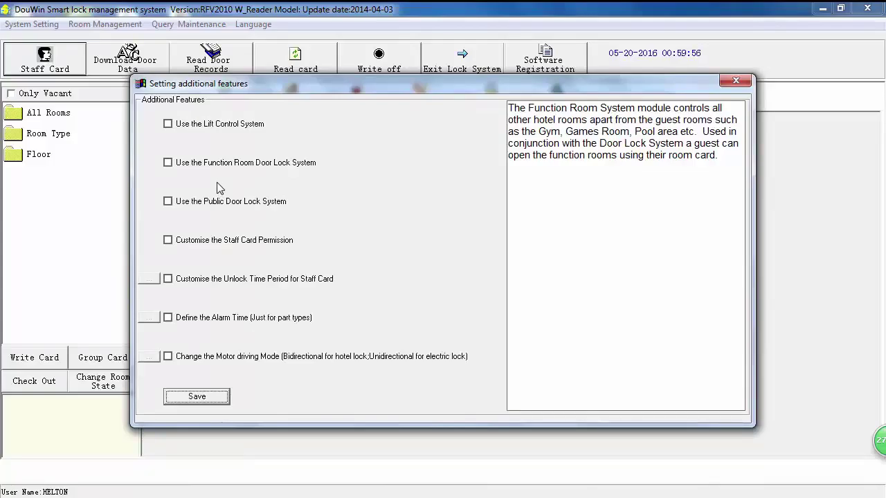
left_click(168, 124)
left_click(168, 163)
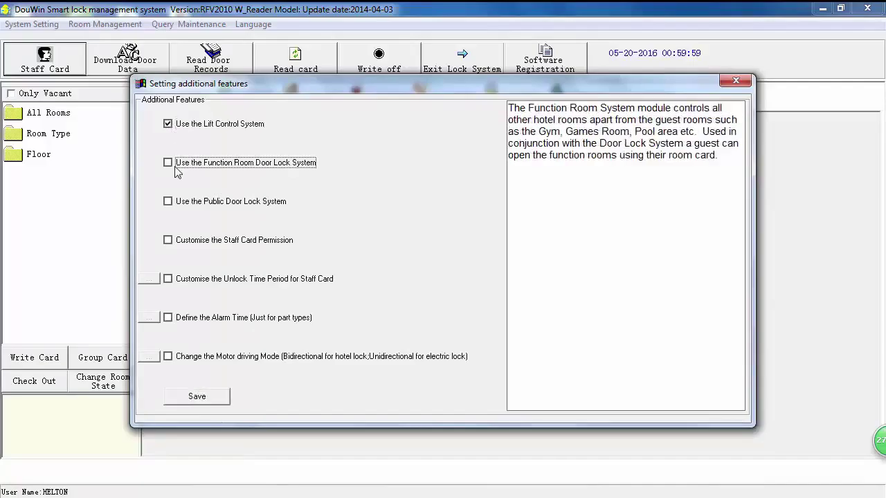
left_click(168, 202)
left_click(169, 241)
left_click(168, 279)
left_click(168, 319)
left_click(178, 355)
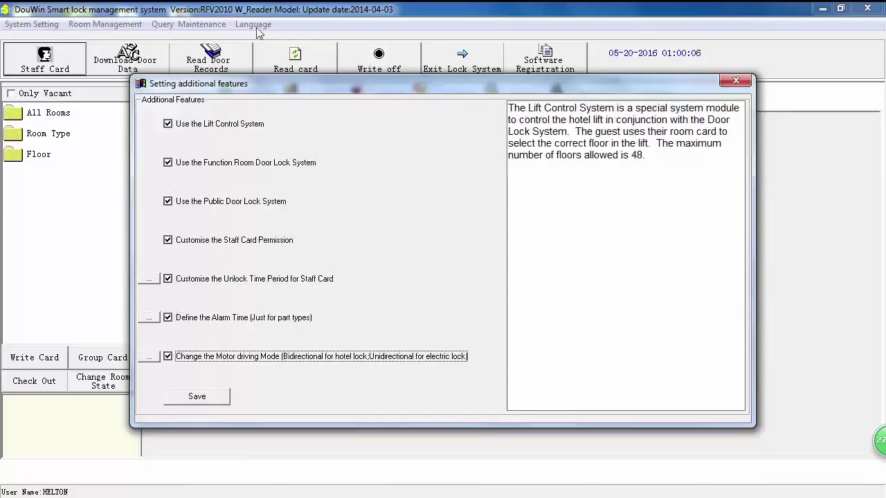
left_click(206, 399)
left_click(421, 291)
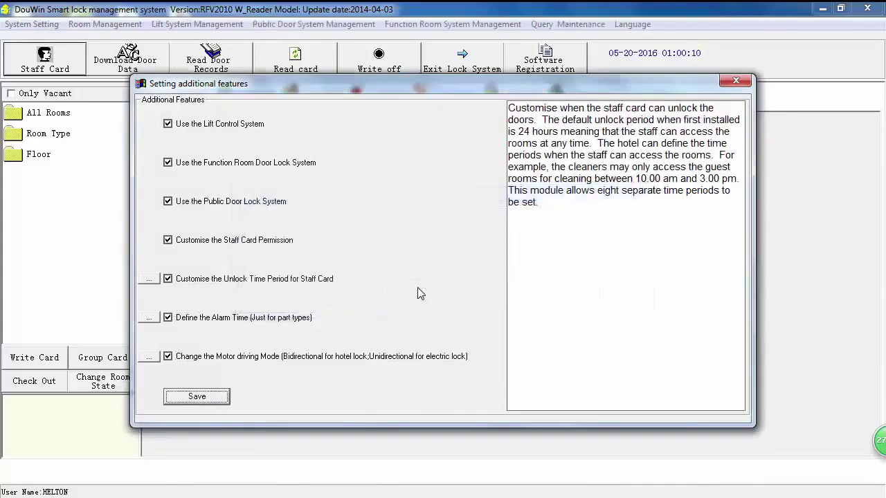
left_click(734, 81)
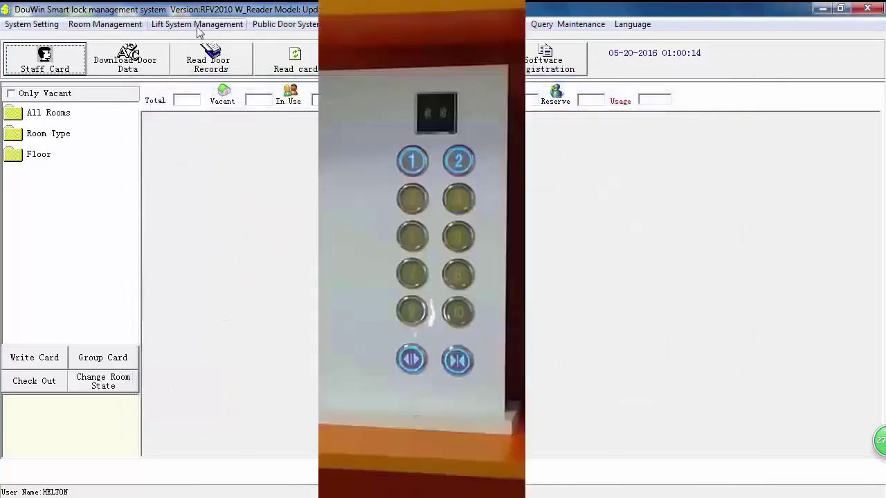
left_click(220, 28)
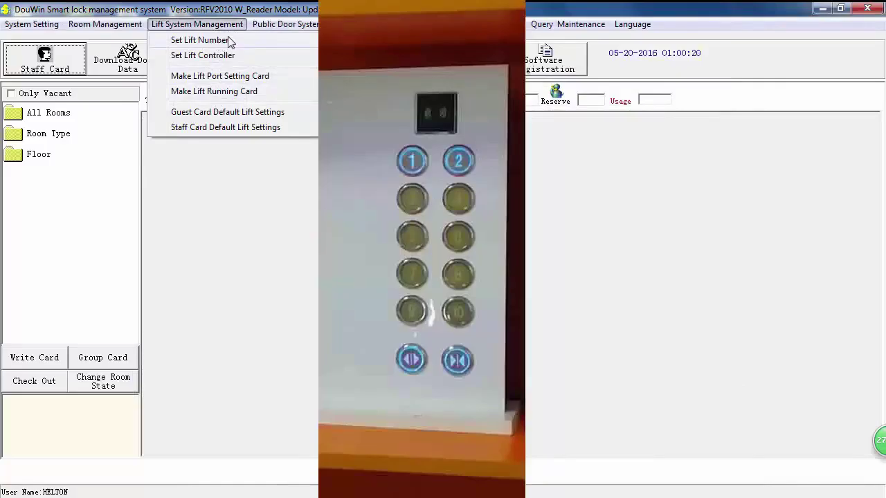
mouse_move(301, 26)
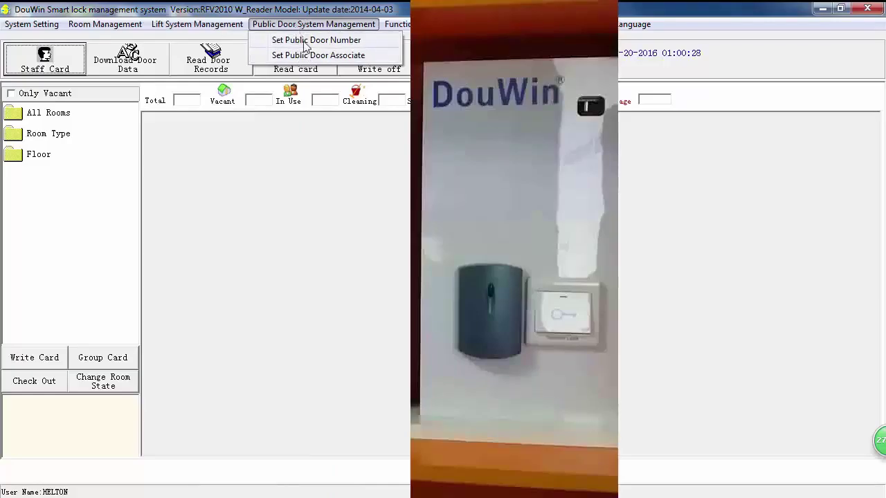
mouse_move(448, 29)
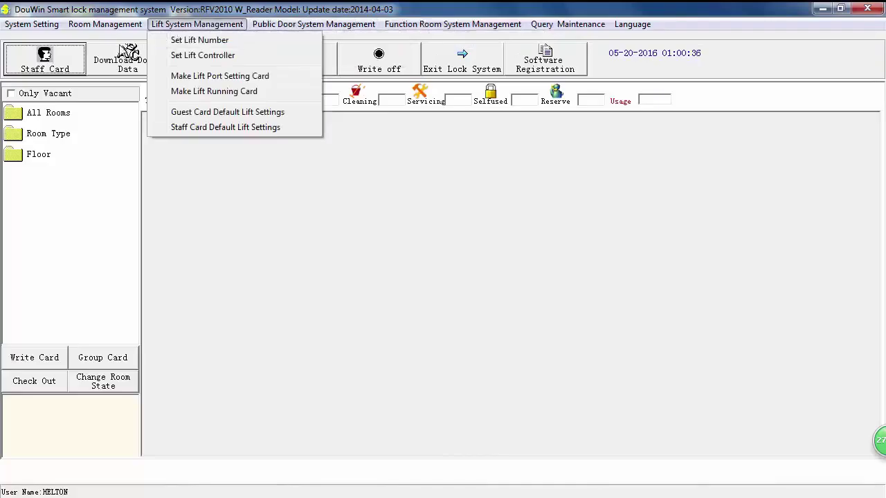
mouse_move(41, 31)
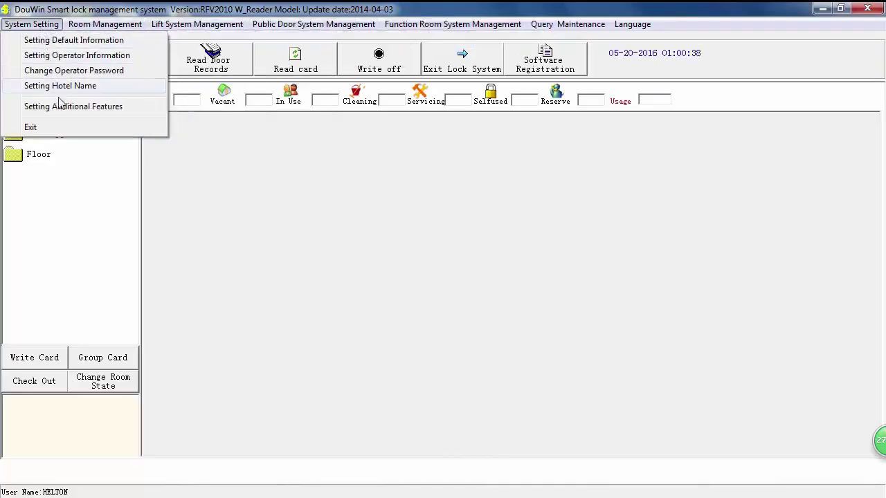
Untick all seven additional features, from Lift Control to motor driving mode, and save.
left_click(77, 110)
left_click(167, 124)
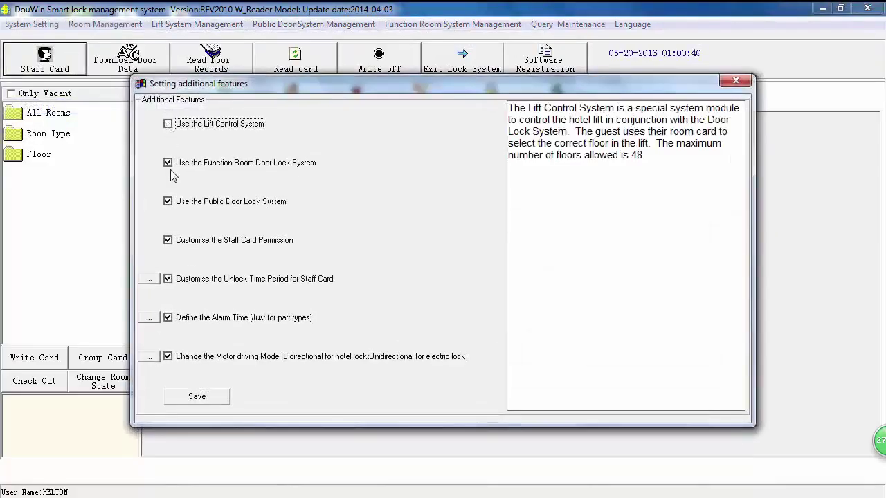
left_click(168, 163)
left_click(168, 201)
left_click(169, 202)
left_click(168, 240)
left_click(167, 279)
left_click(183, 320)
left_click(184, 357)
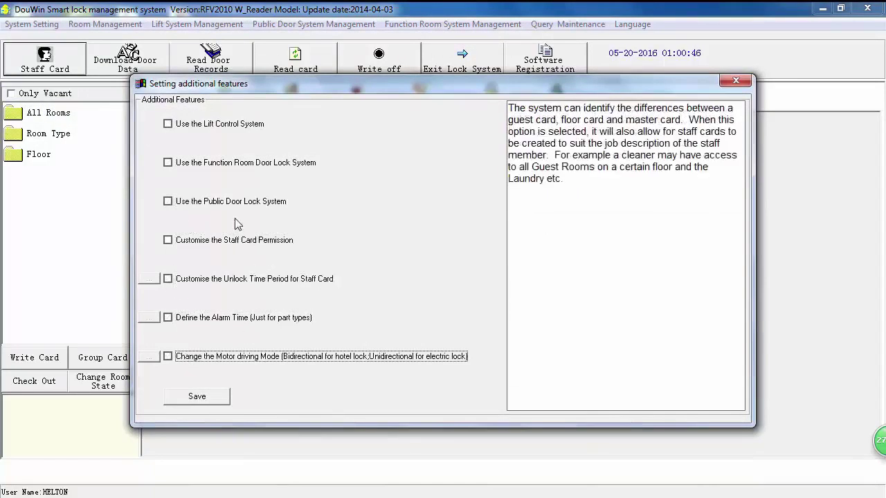
left_click(197, 396)
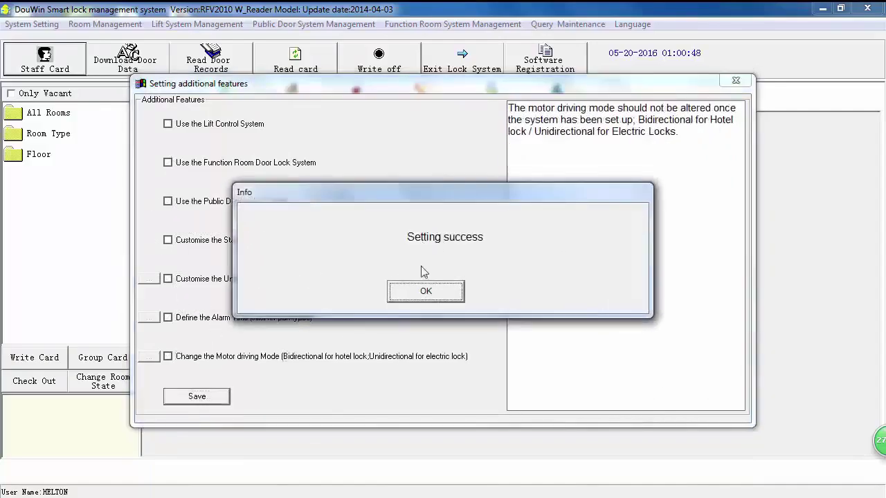
left_click(421, 293)
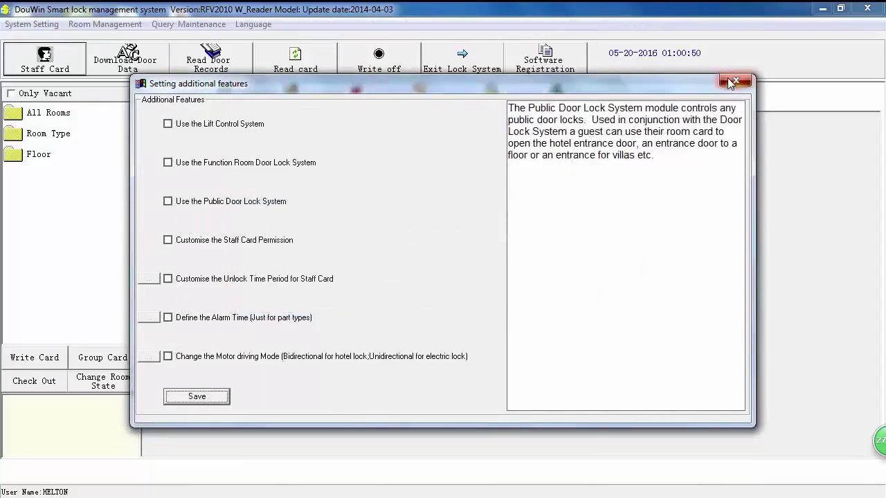
left_click(733, 82)
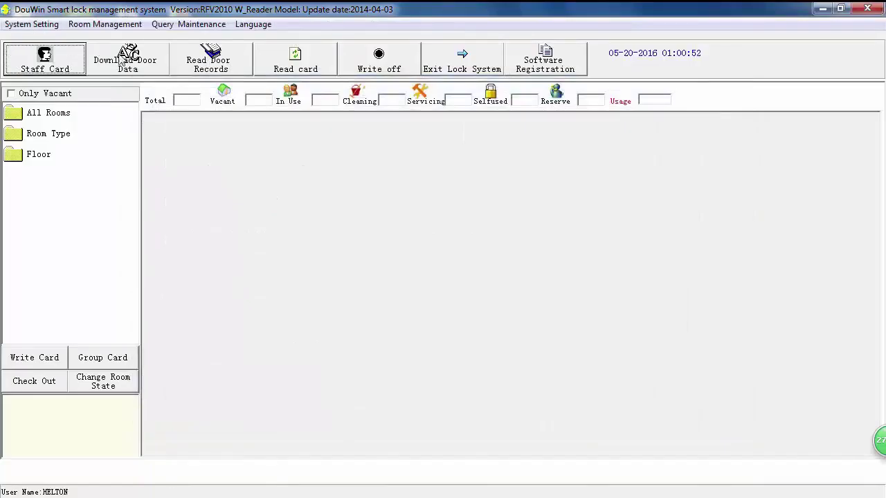
Add building number 1 via Room Management > Set Building Number.
left_click(100, 25)
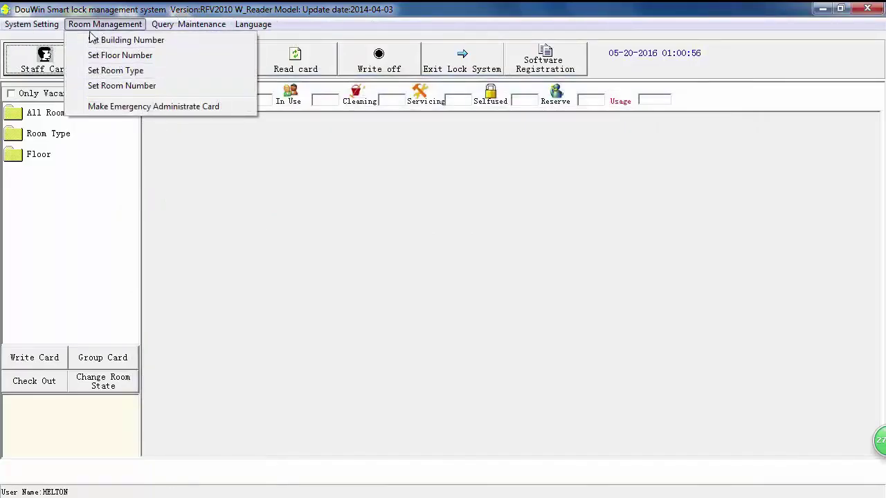
left_click(91, 29)
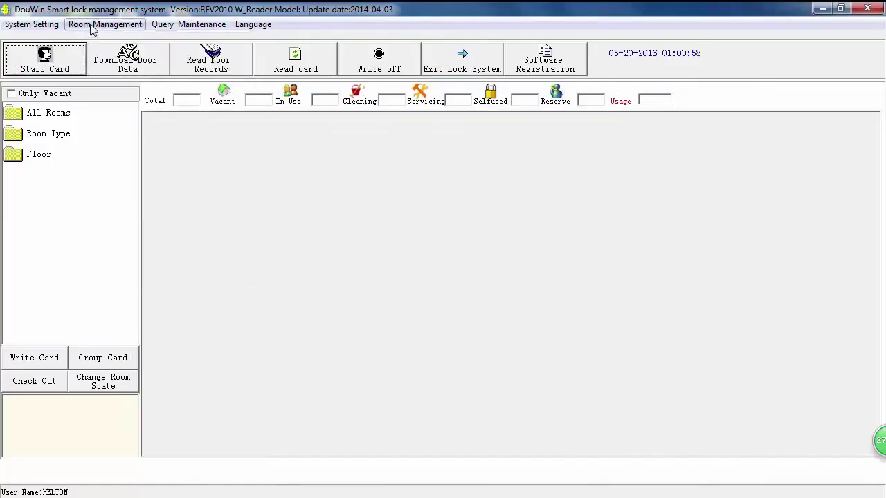
left_click(92, 26)
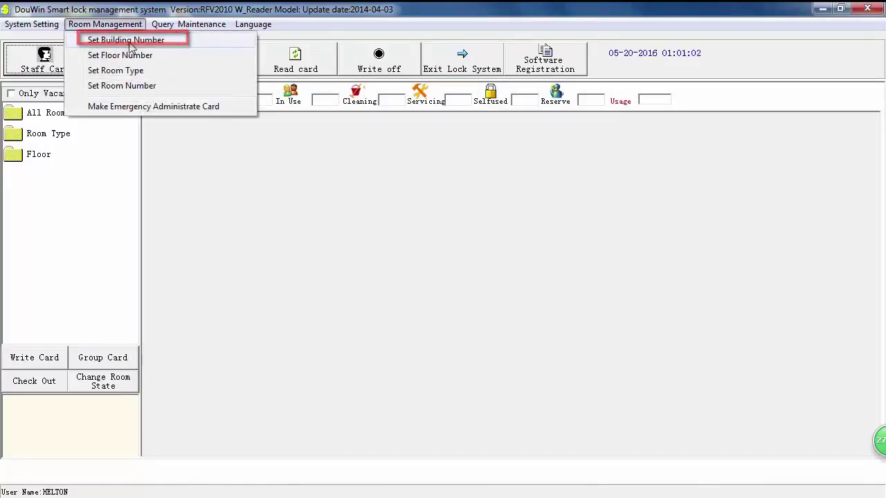
left_click(112, 42)
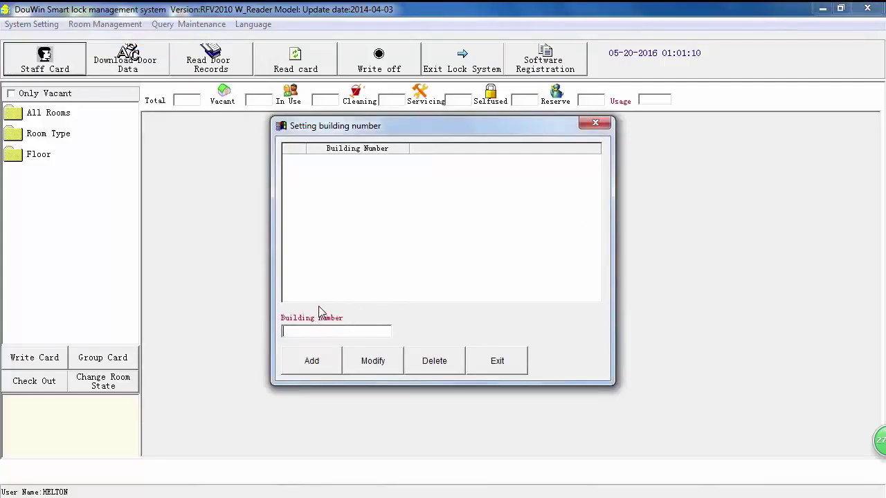
type("1")
left_click(320, 362)
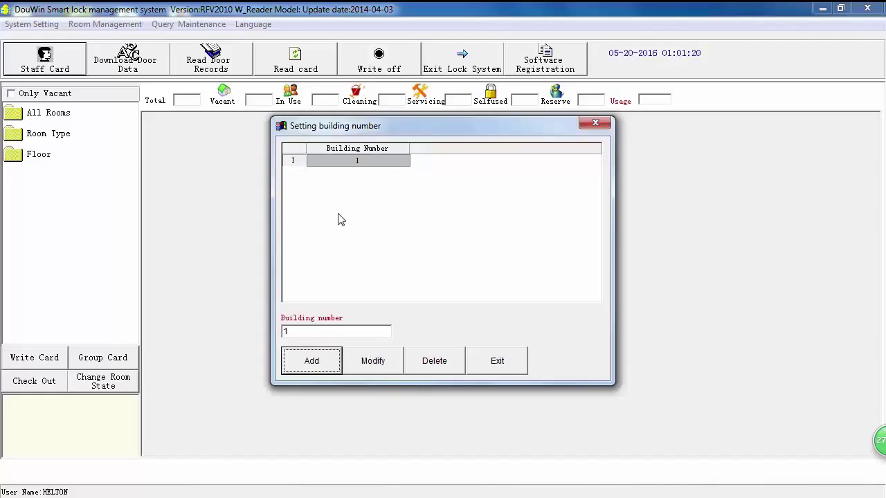
left_click(499, 361)
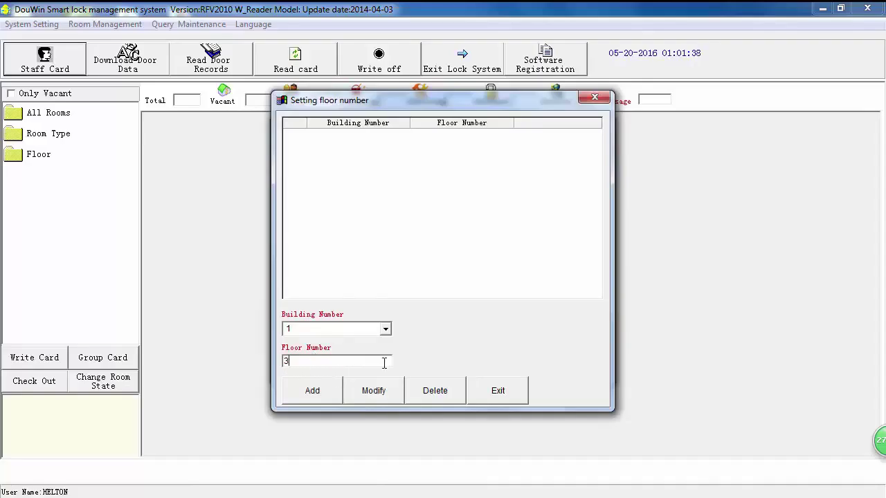
Add floor 3 under building 1 and continue to room numbering.
left_click(316, 394)
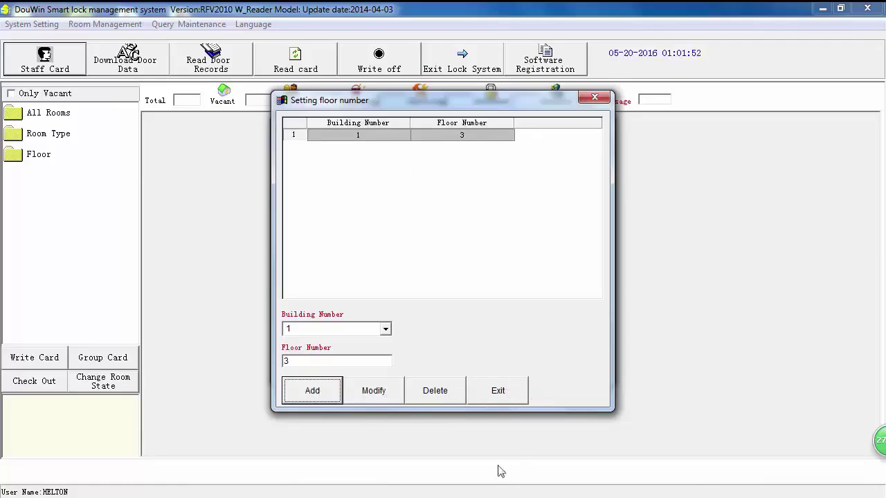
left_click(496, 399)
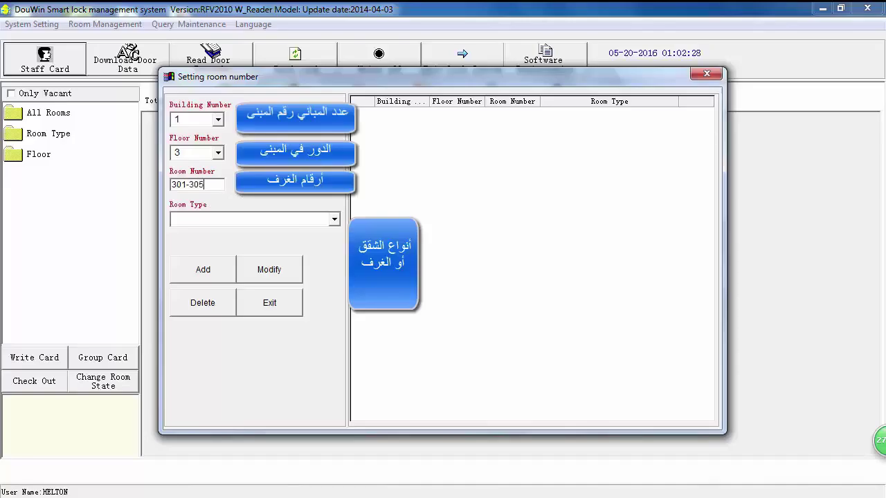
Create rooms 301–305 on building 1, floor 3 with room type Standard Single Room.
left_click(334, 219)
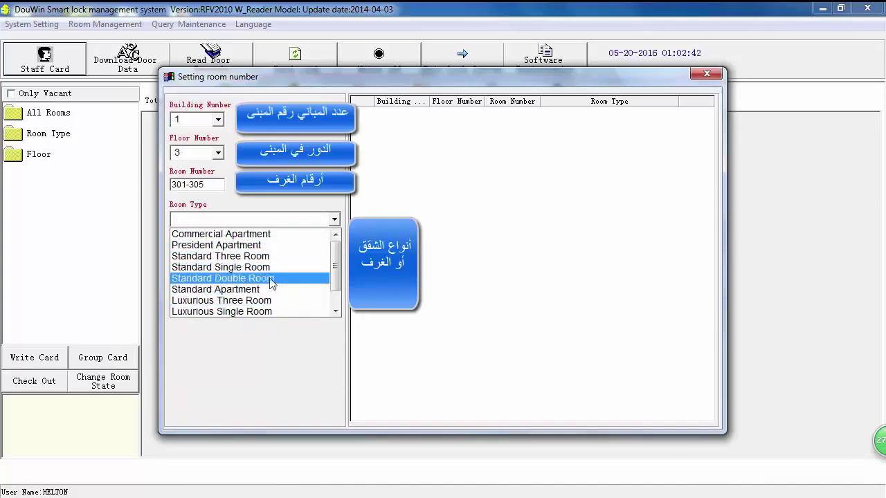
scroll(244, 303, "down", 2)
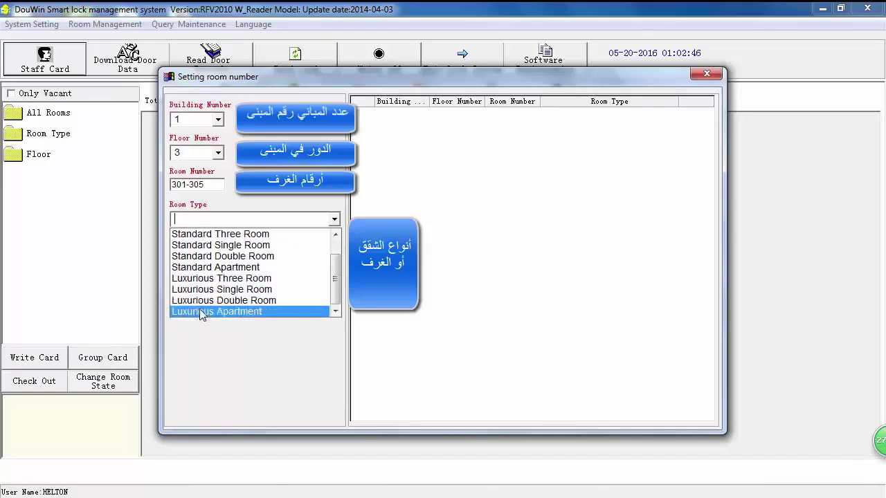
scroll(195, 292, "up", 2)
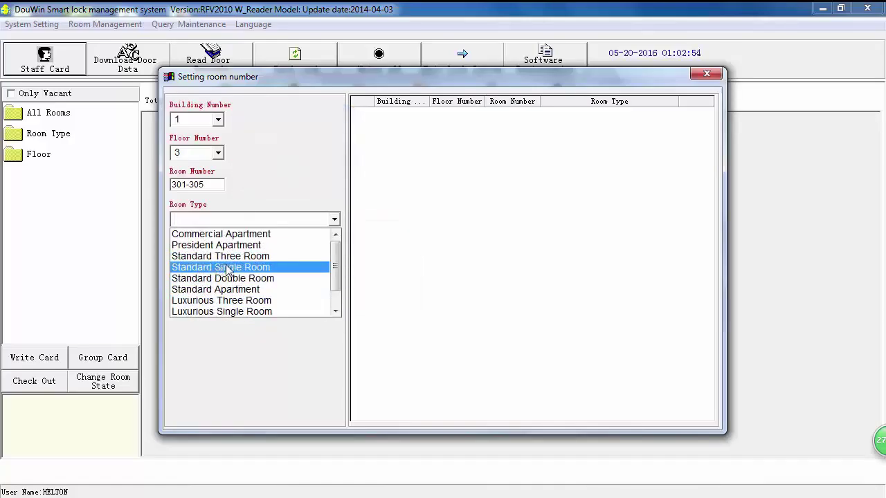
left_click(227, 268)
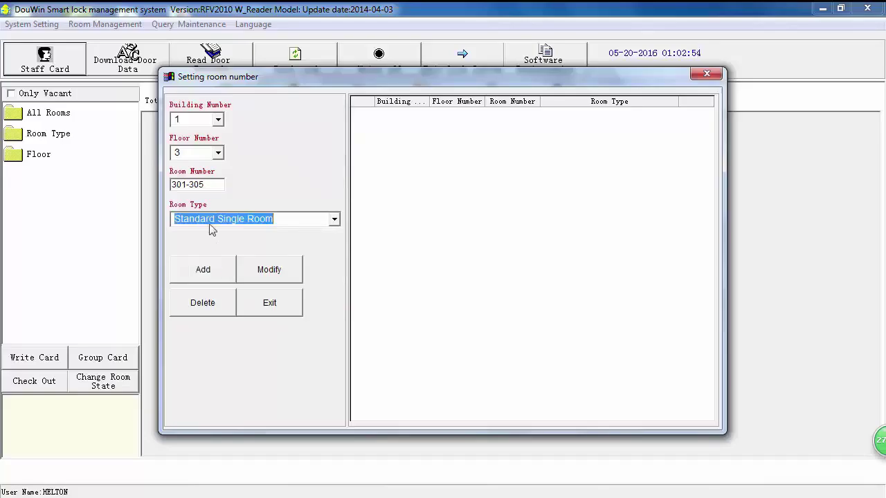
left_click(205, 270)
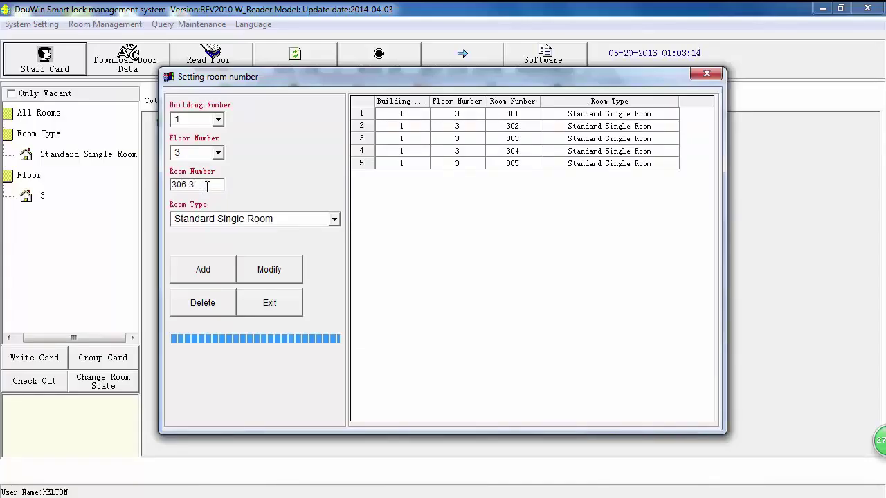
type("0")
Add rooms 306–310 as President Apartment and close the room number setup.
left_click(335, 219)
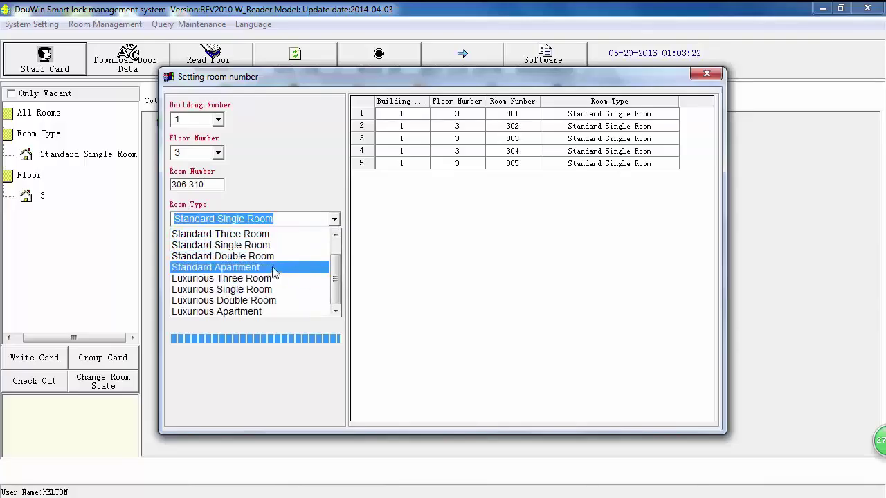
scroll(265, 304, "up", 1)
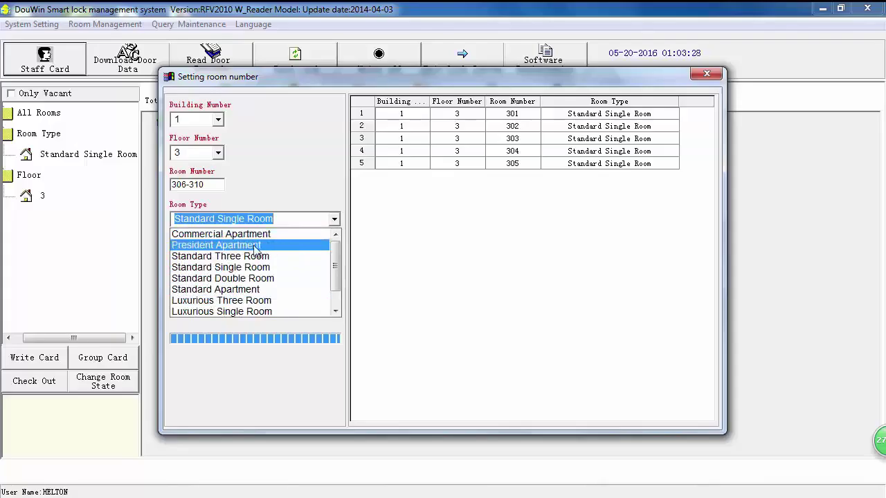
left_click(255, 246)
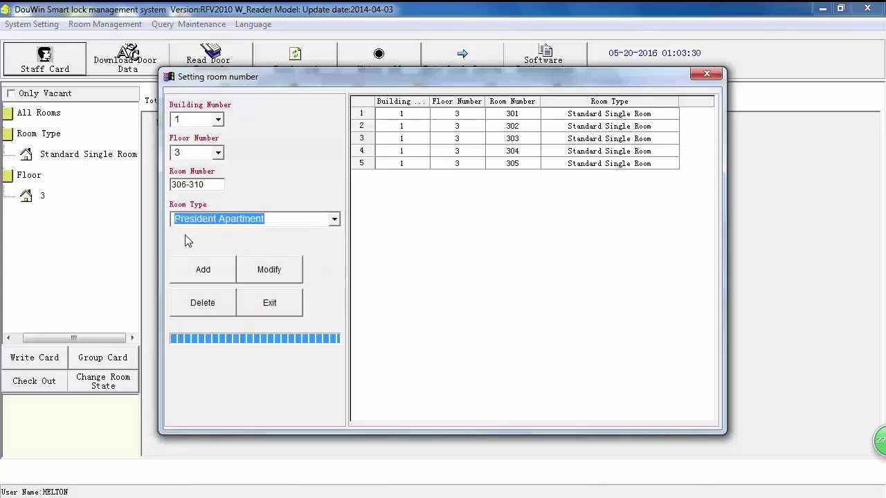
left_click(205, 271)
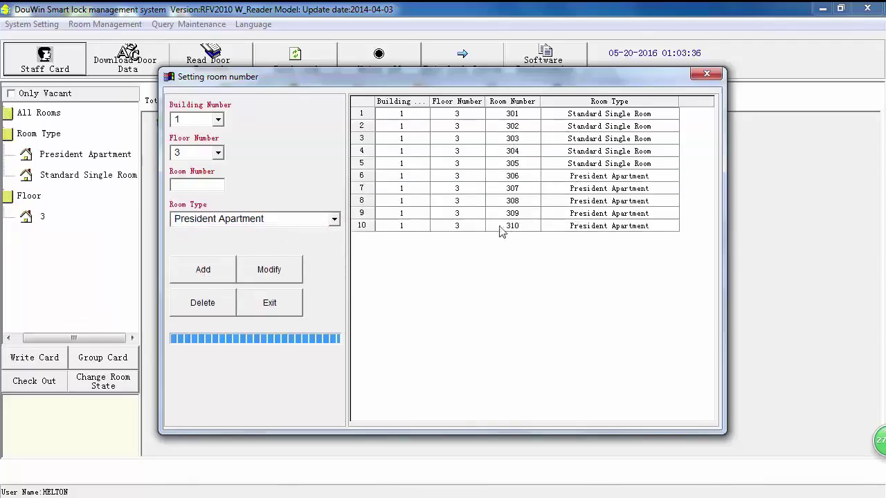
left_click(269, 305)
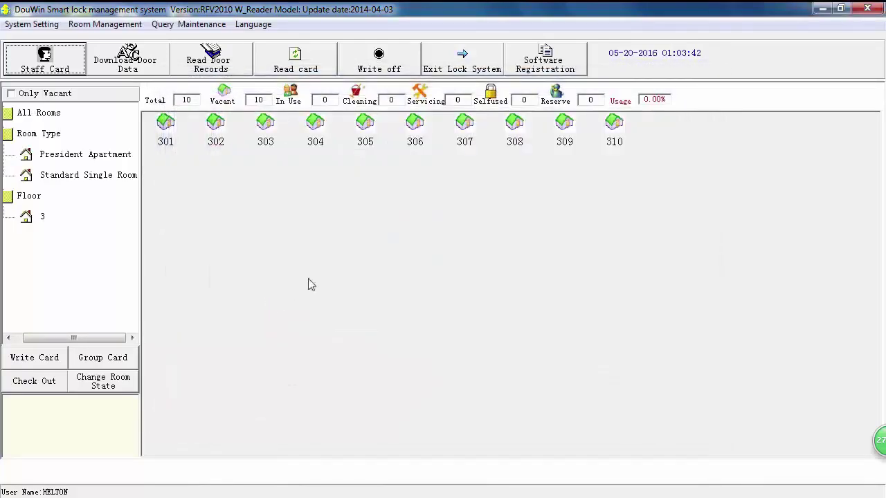
Add floor 2 to building 1 in the floor number settings.
left_click(119, 28)
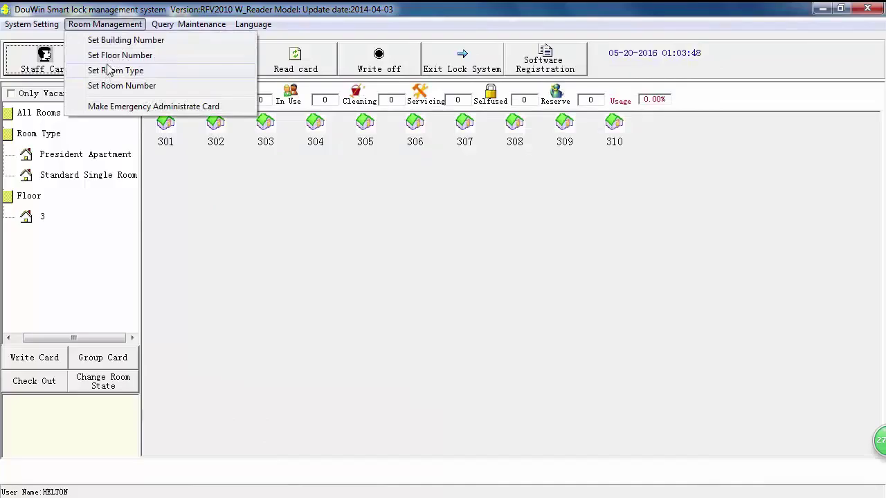
left_click(145, 59)
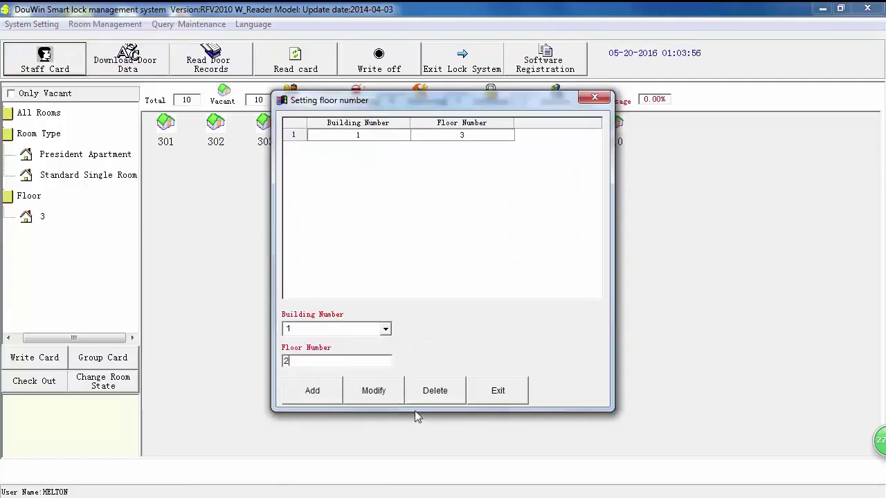
left_click(307, 391)
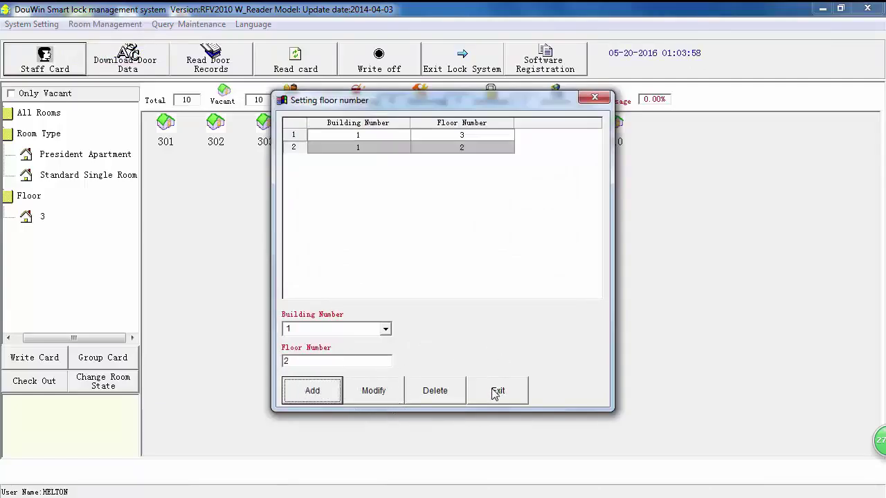
left_click(497, 392)
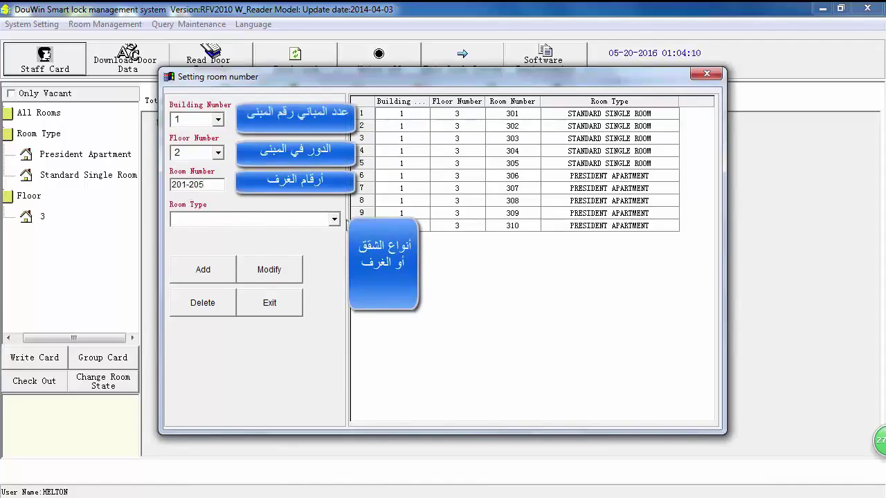
Add rooms 201–205 as Standard Double Room and 206–210 as Standard Three Room.
left_click(335, 220)
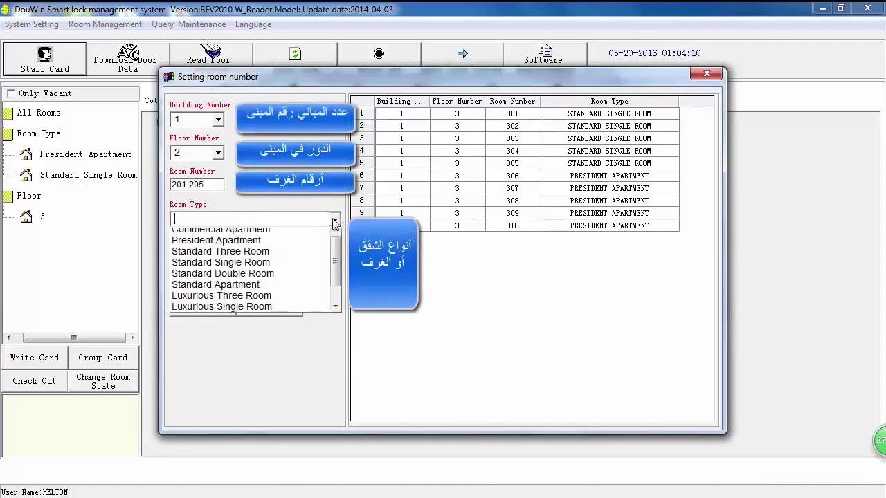
left_click(275, 279)
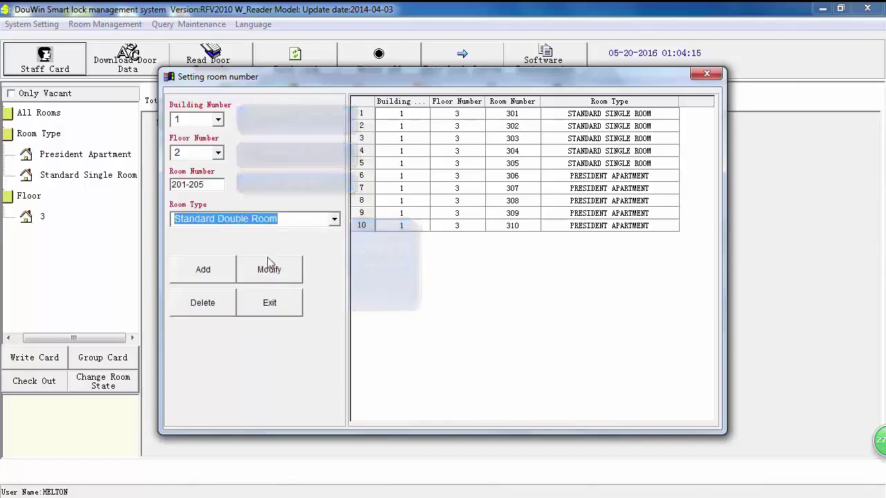
left_click(202, 271)
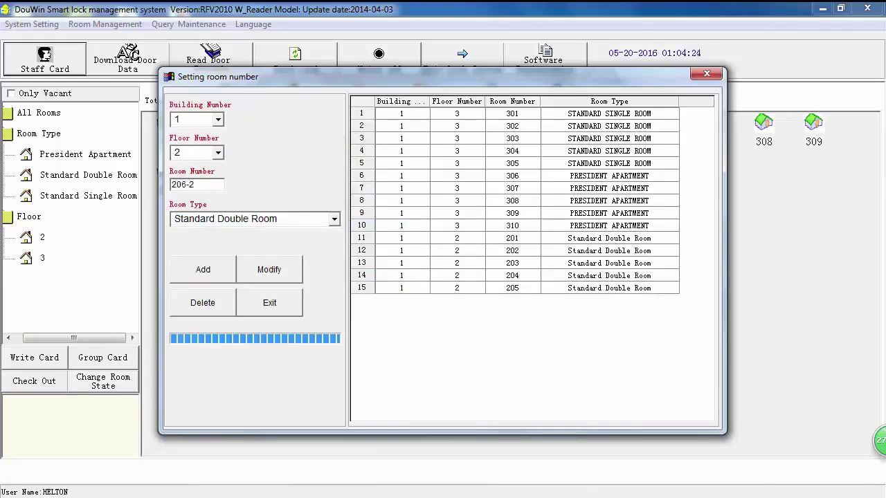
left_click(335, 219)
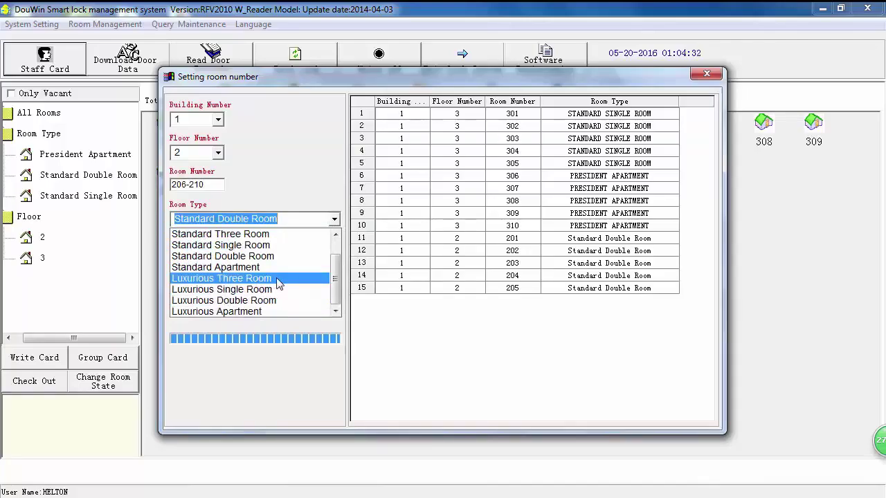
scroll(275, 284, "up", 1)
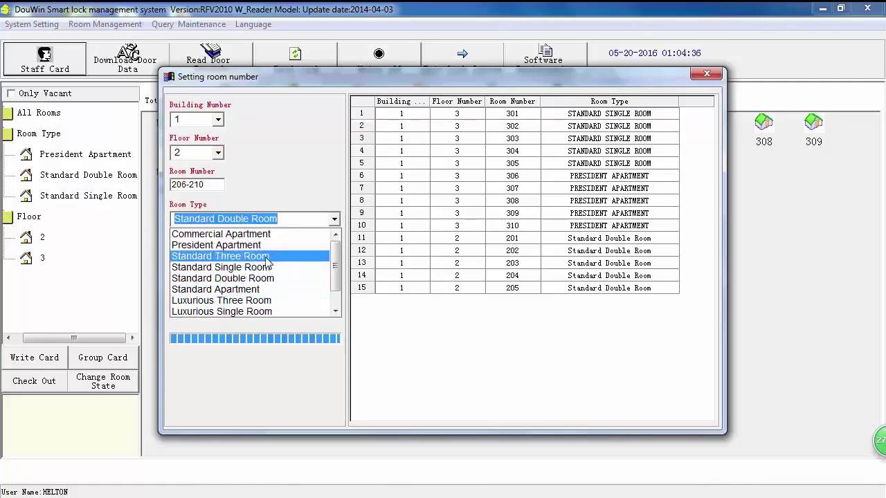
left_click(267, 257)
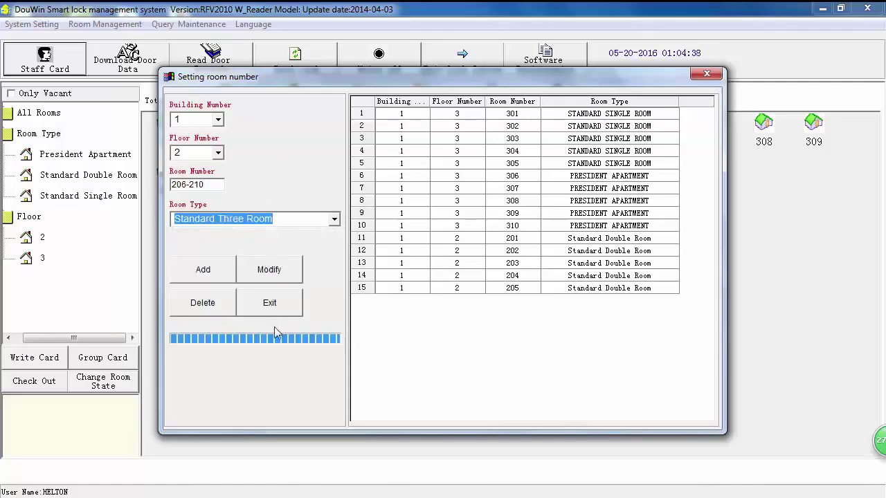
left_click(201, 271)
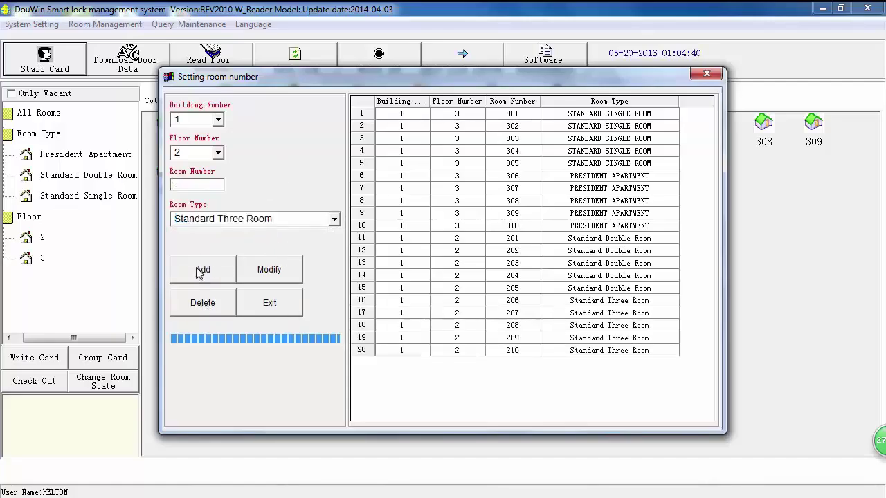
left_click(277, 305)
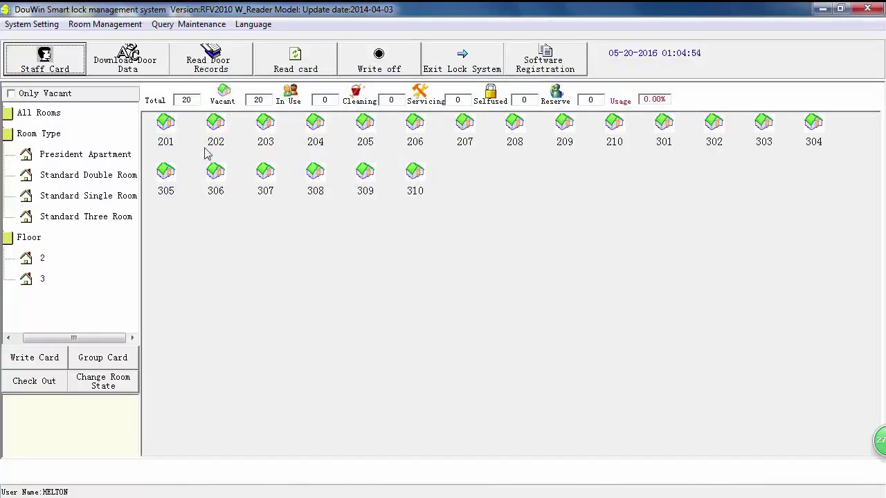
left_click(173, 128)
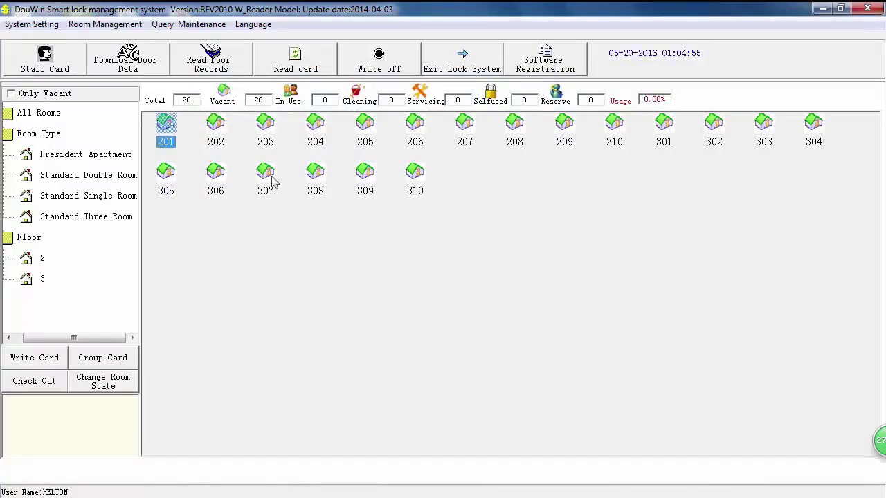
Add VIP ROOM as a new room type in the Set Room Type dialog.
left_click(126, 28)
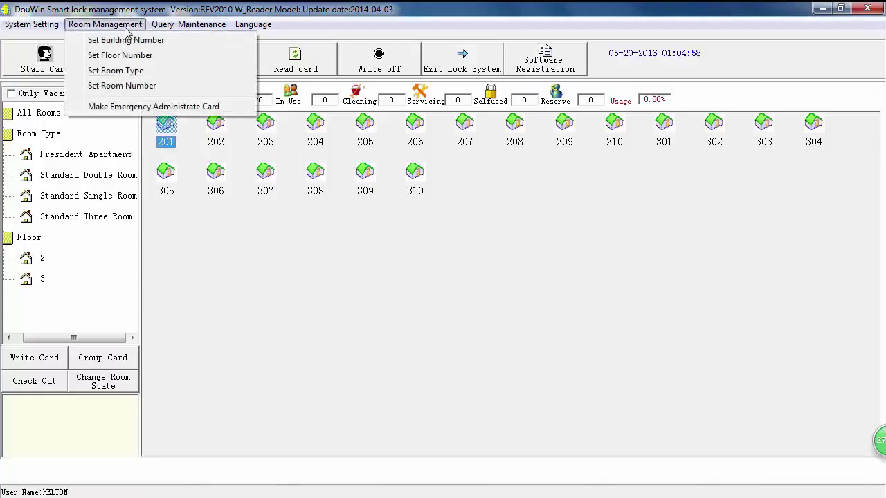
left_click(104, 71)
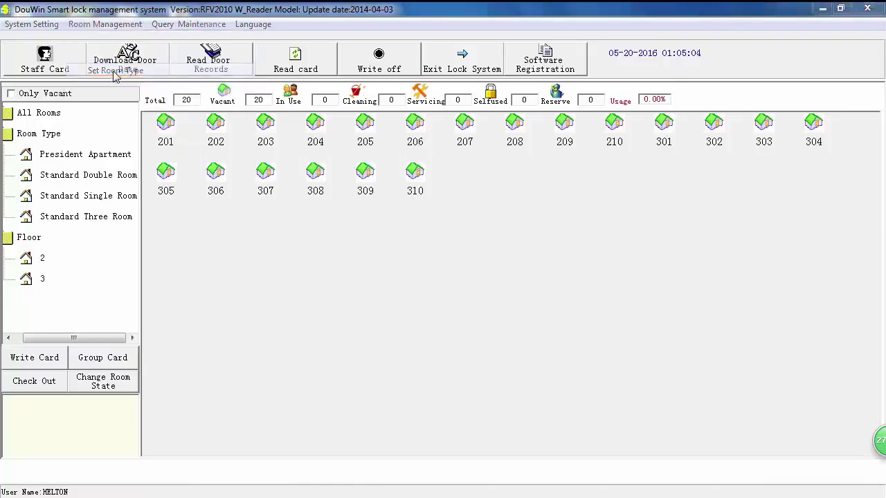
left_click(359, 194)
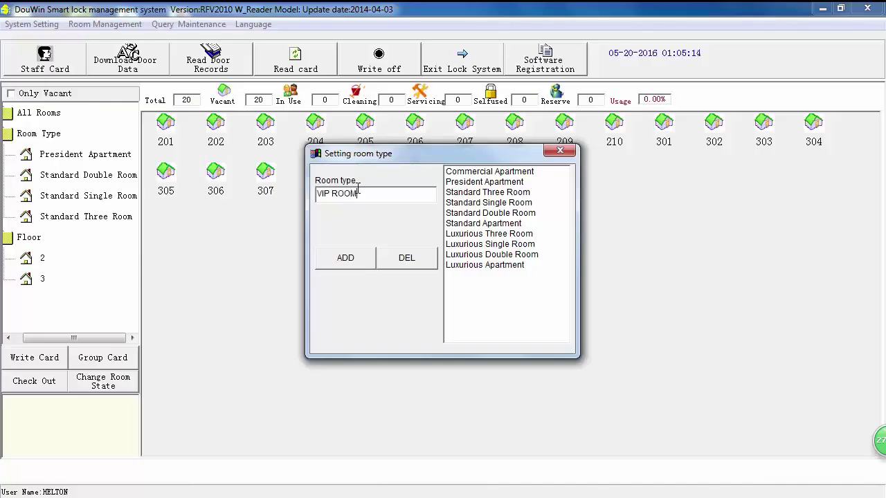
left_click(346, 258)
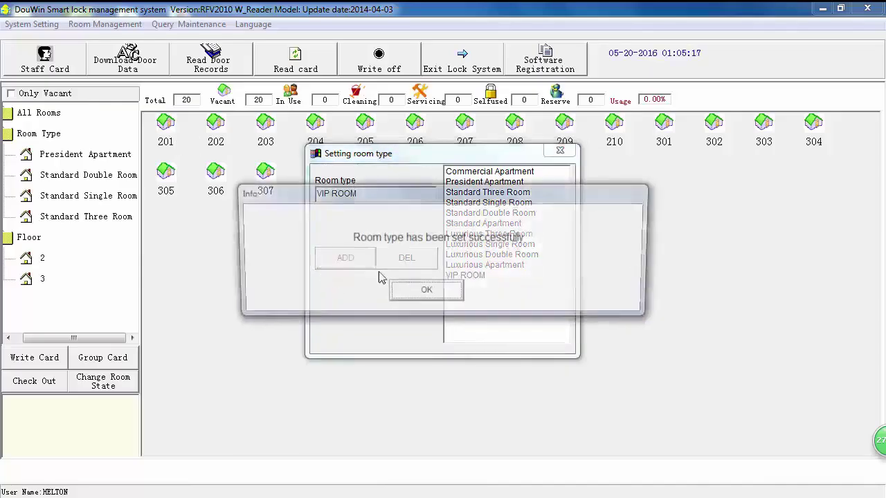
left_click(421, 293)
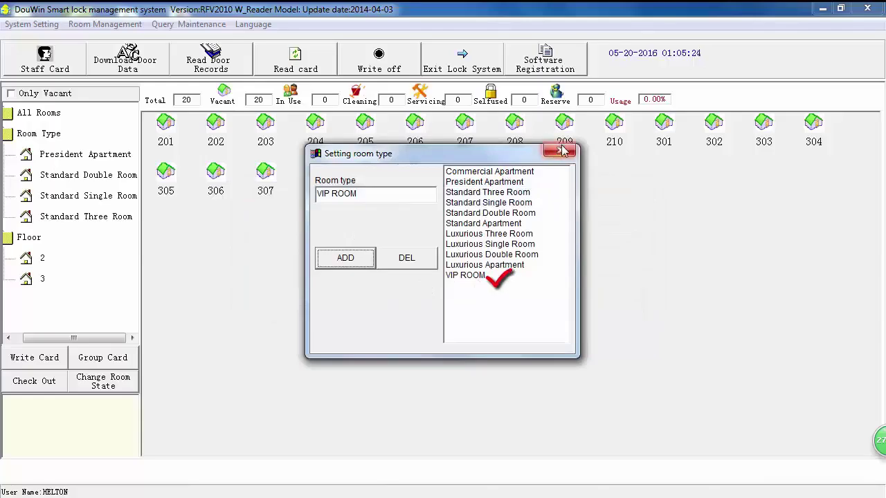
Check the Commercial Apartment and Luxurious Three Room entries, then close the room type setup.
left_click(496, 172)
left_click(497, 234)
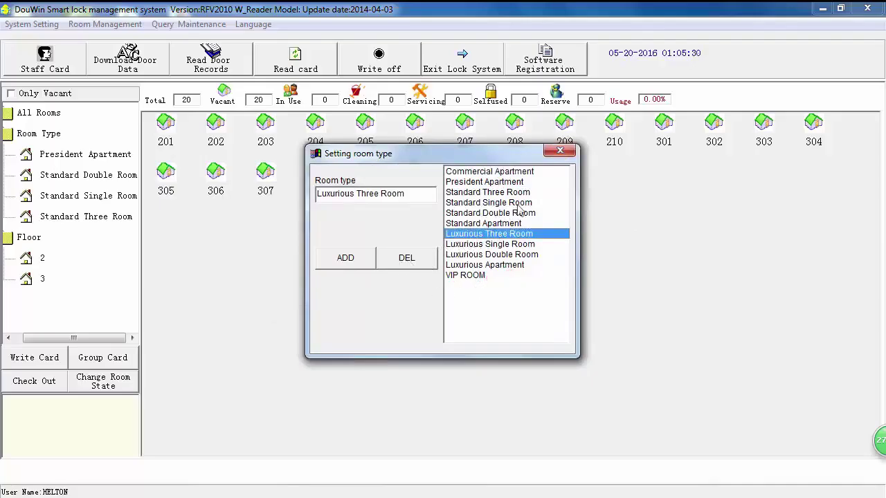
left_click(561, 151)
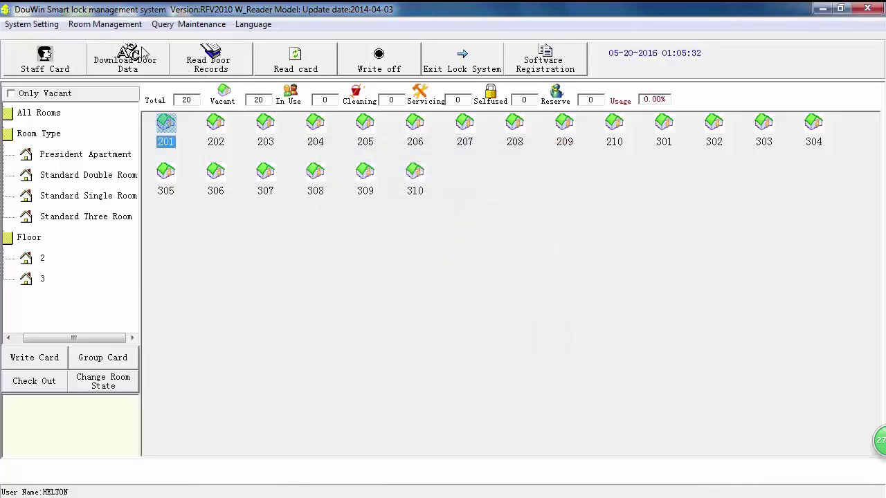
left_click(120, 28)
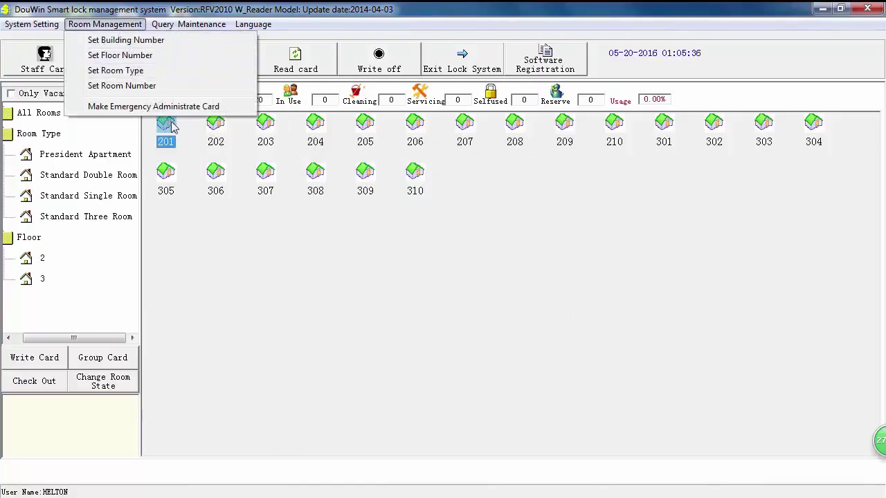
left_click(131, 87)
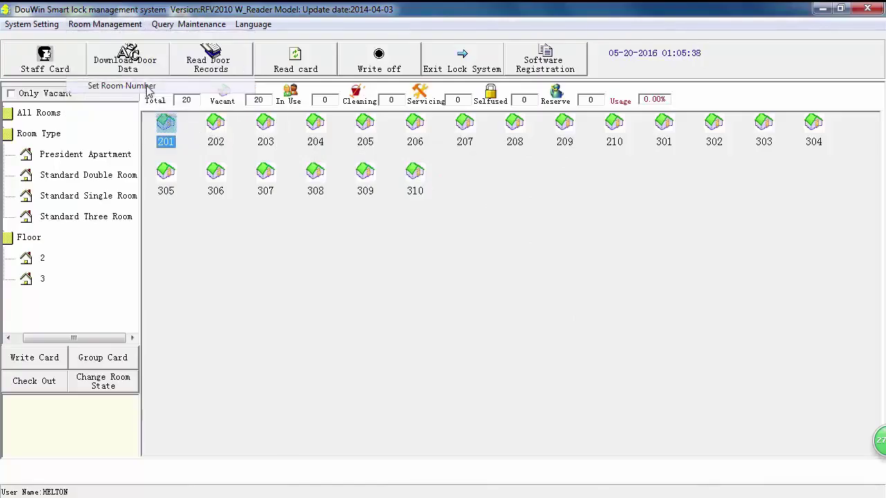
left_click(479, 153)
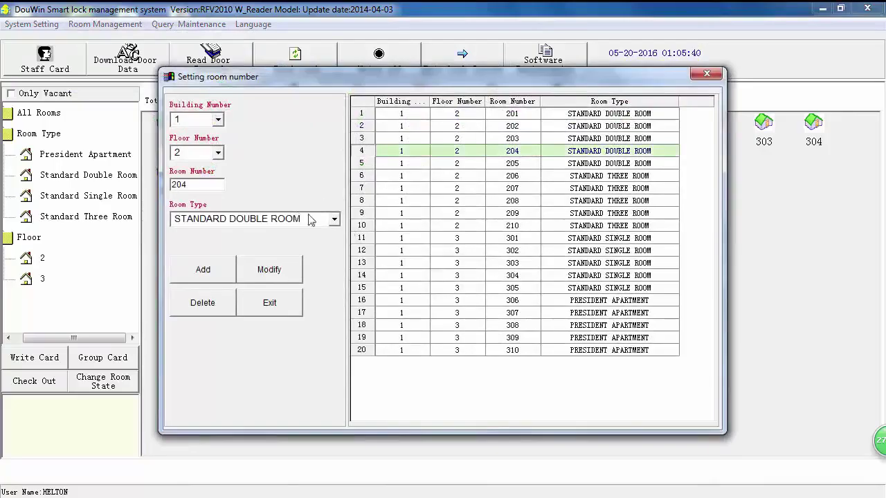
left_click(325, 216)
left_click(334, 219)
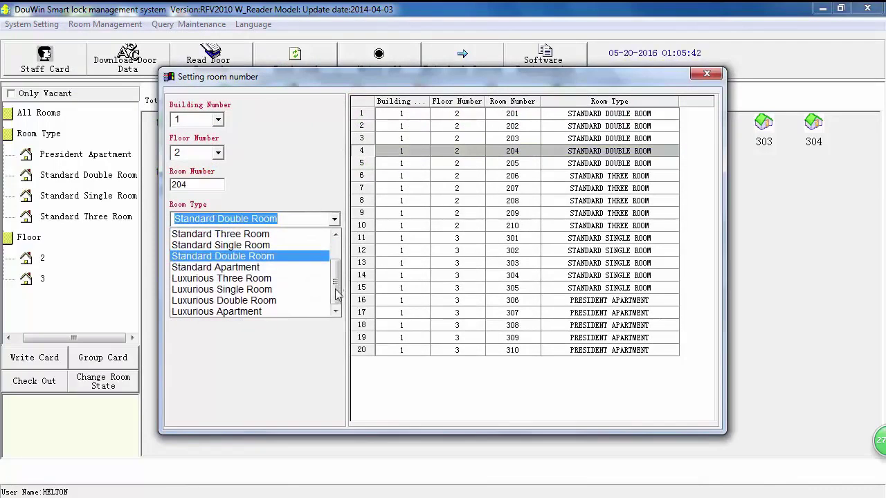
scroll(336, 280, "up", 1)
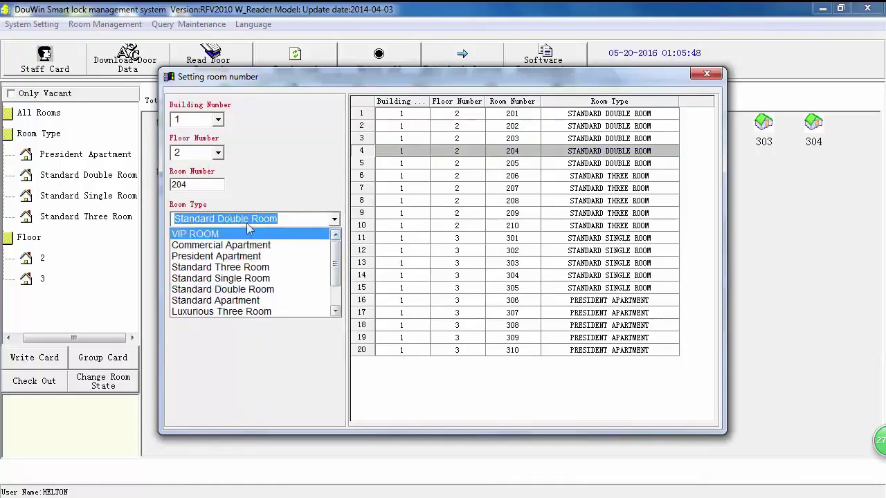
left_click(260, 165)
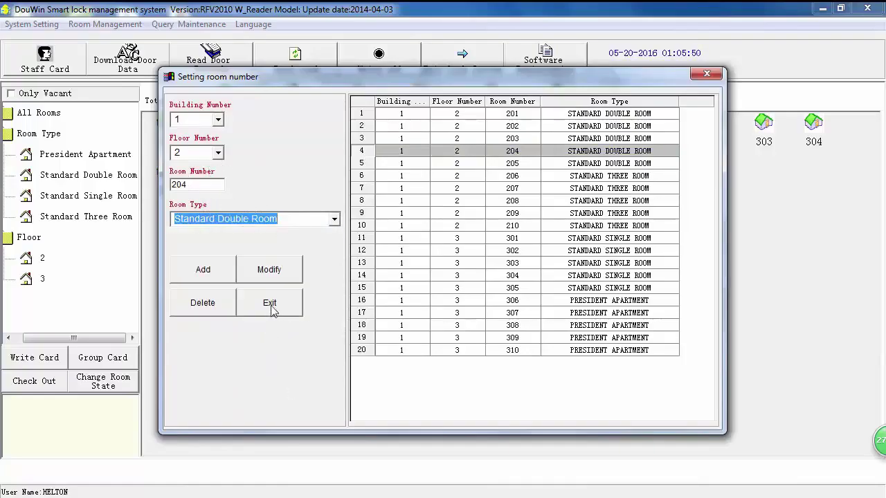
left_click(270, 305)
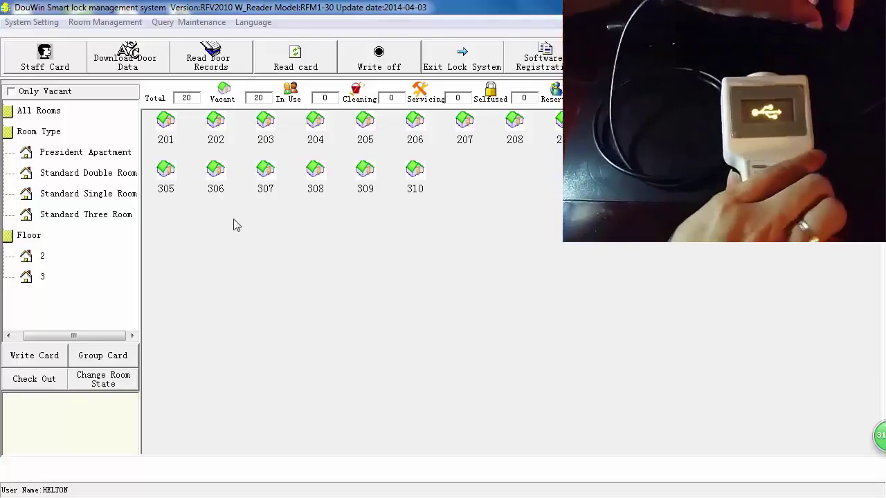
Open the Software exchange data with lock programmer dialog using Download Door Data.
left_click(128, 58)
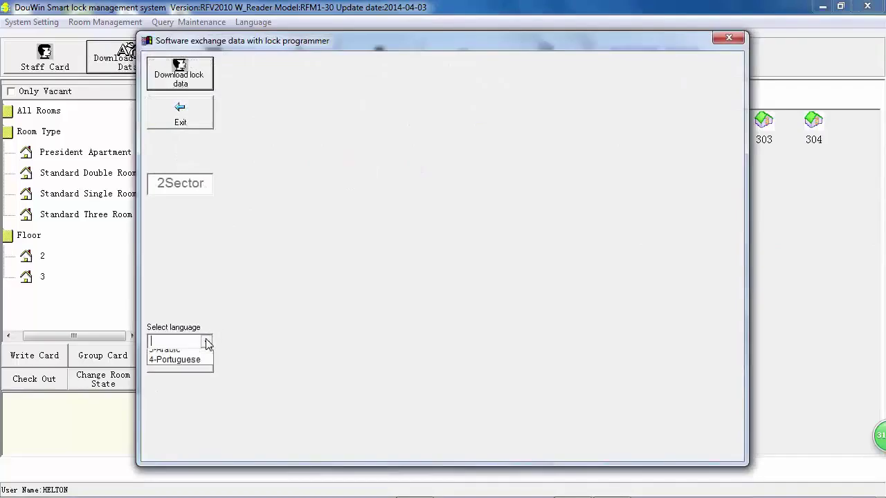
Download the lock data to the programmer with 2-English as the lock language, then exit.
left_click(206, 342)
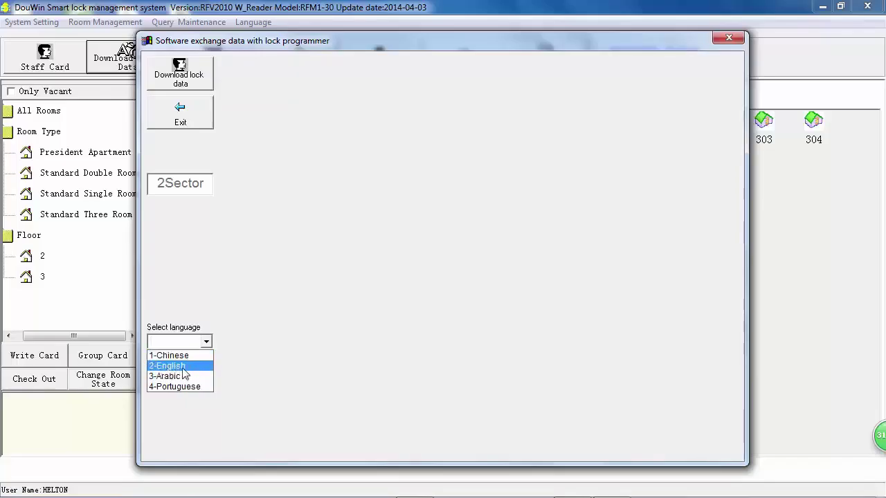
left_click(181, 367)
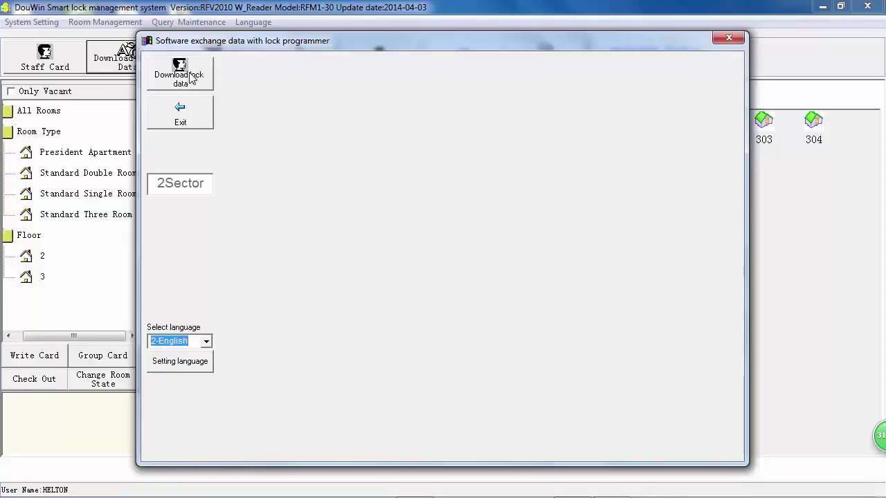
left_click(191, 78)
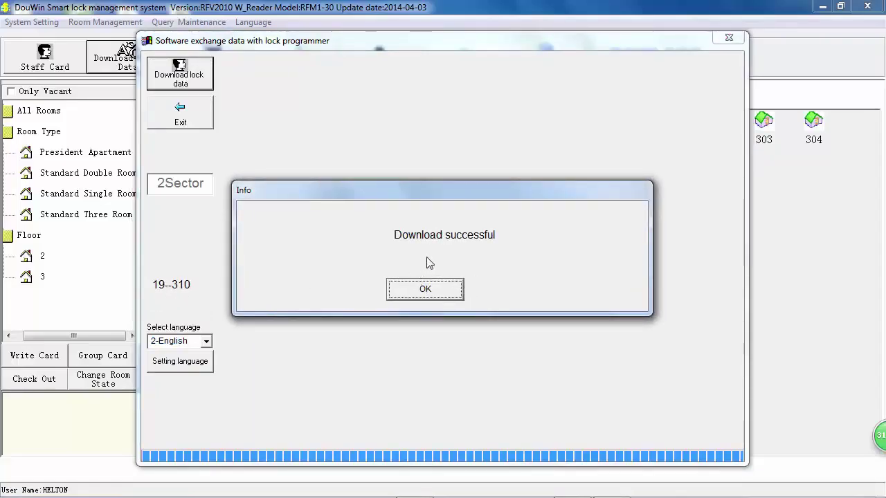
left_click(422, 292)
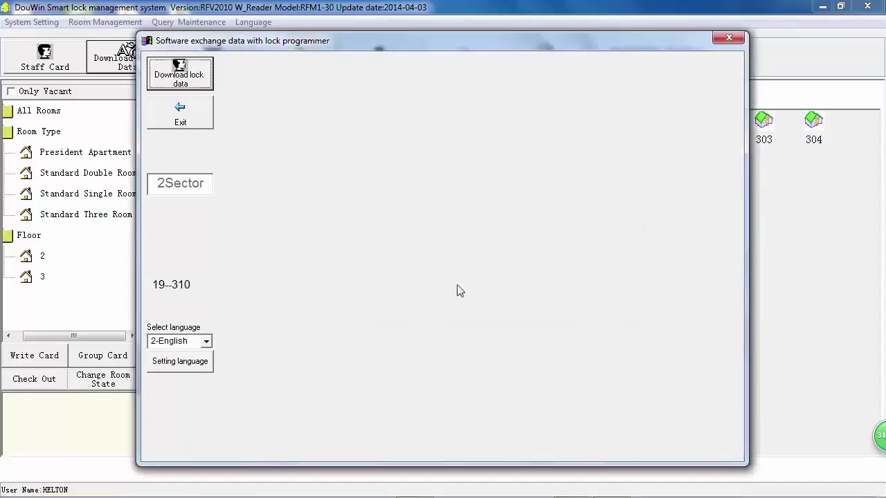
left_click(198, 119)
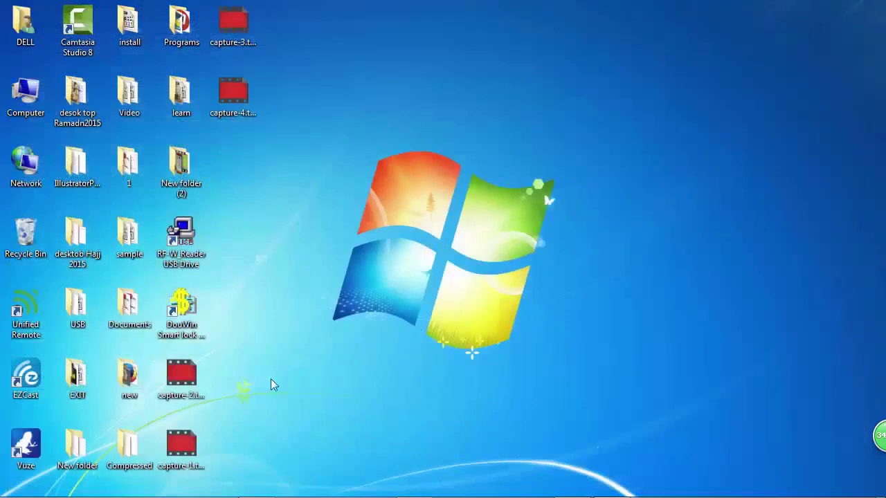
Launch DouWin, acknowledge the card reader notice, log in, and select room 201.
double_click(205, 311)
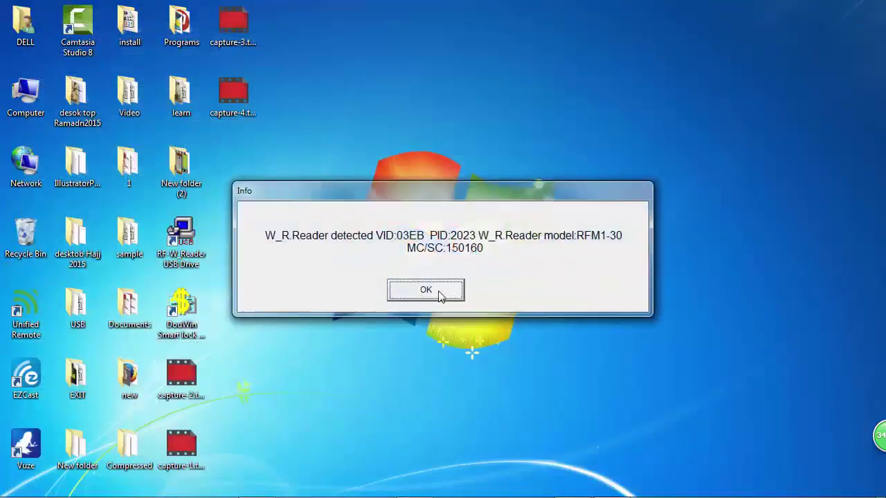
left_click(426, 290)
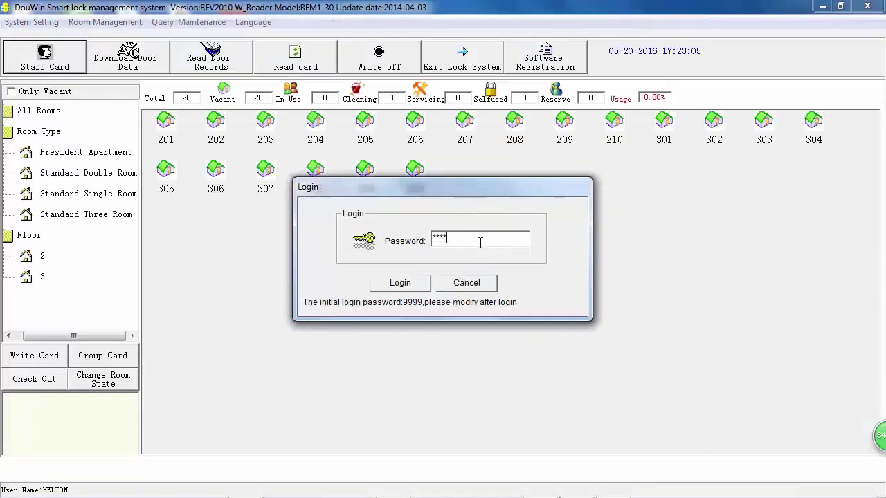
left_click(400, 284)
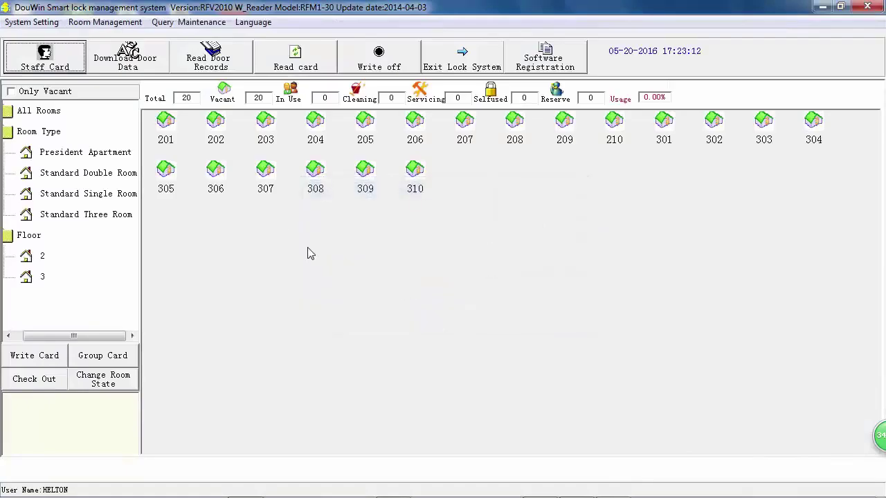
left_click(165, 135)
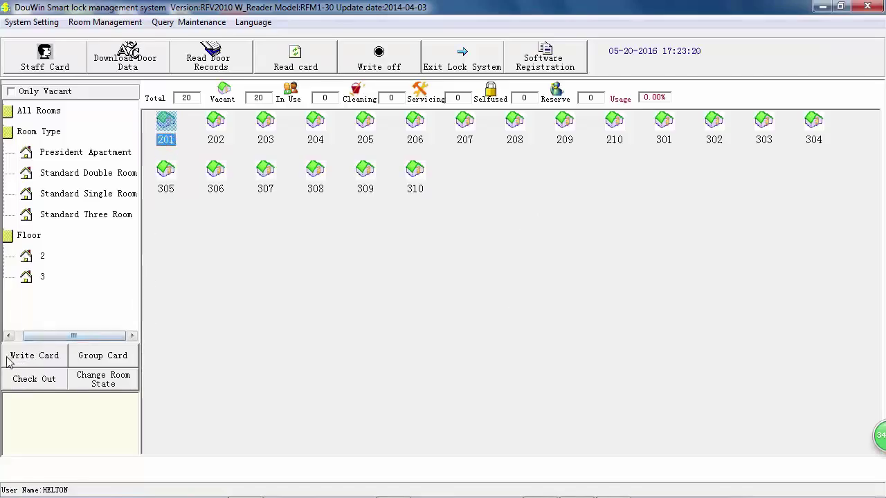
Start a room 201 guest card with a 3-day stay departing 5/23/2016.
left_click(42, 358)
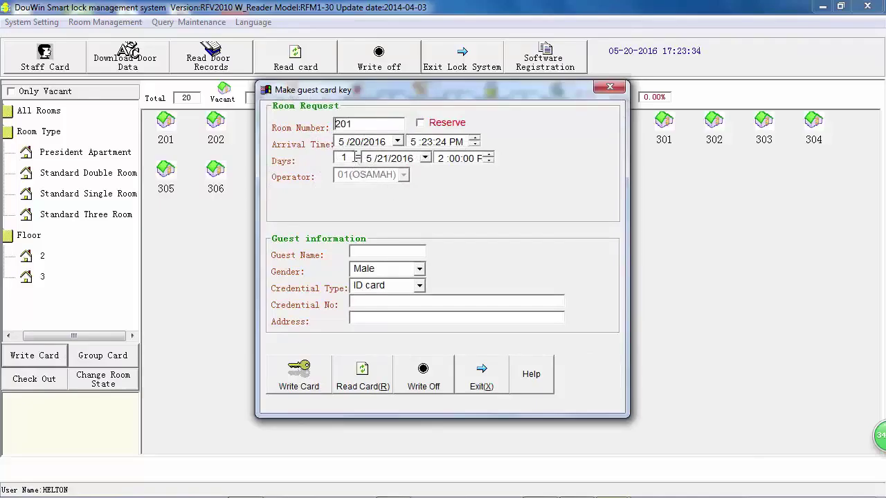
double_click(341, 159)
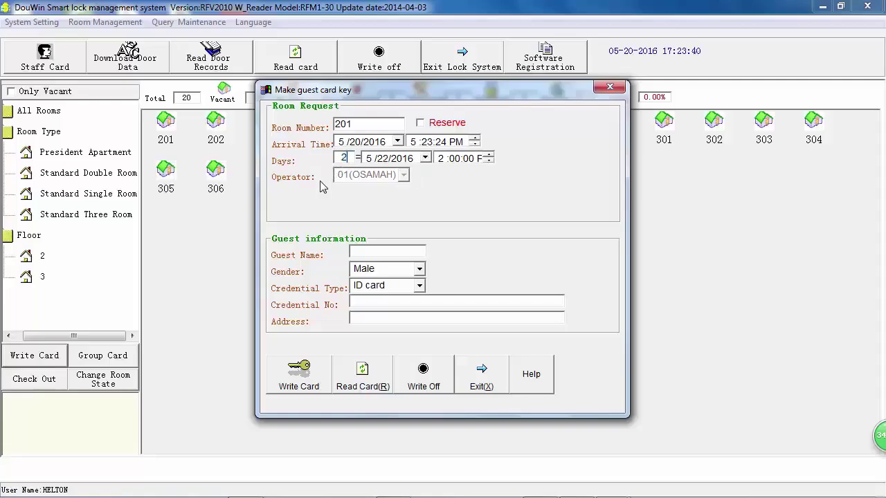
left_click_drag(349, 159, 330, 164)
type("4")
type("1")
left_click(425, 158)
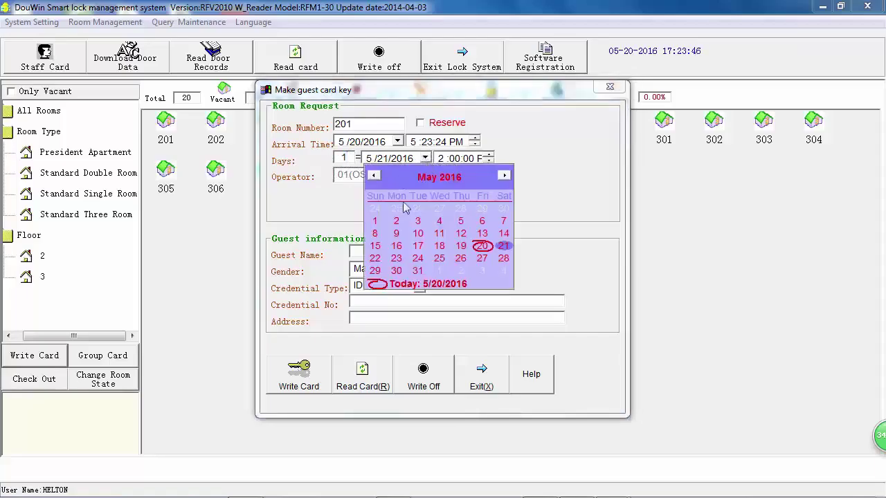
left_click(398, 261)
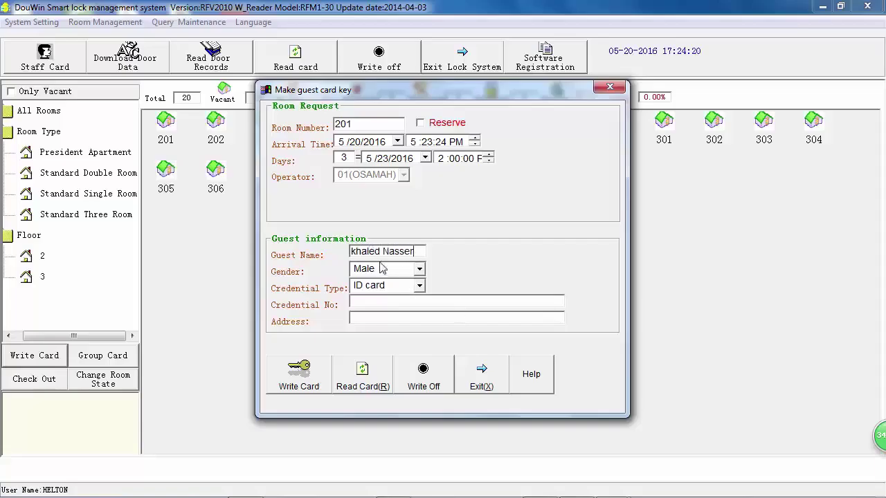
Set the guest's gender to Male and credential type to ID, then begin the address.
left_click(419, 270)
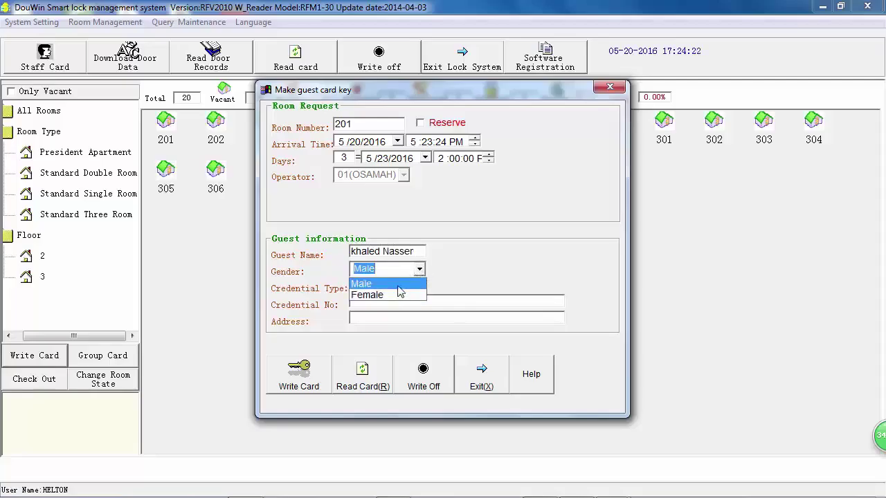
left_click(399, 287)
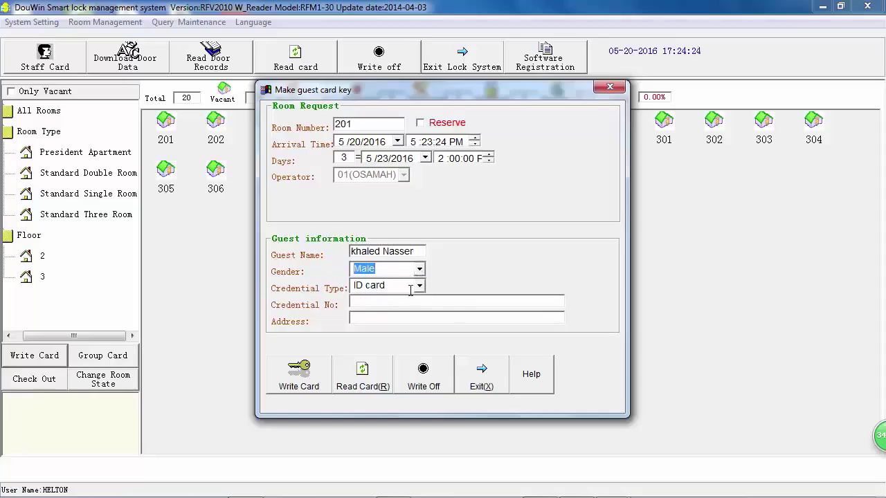
left_click(419, 286)
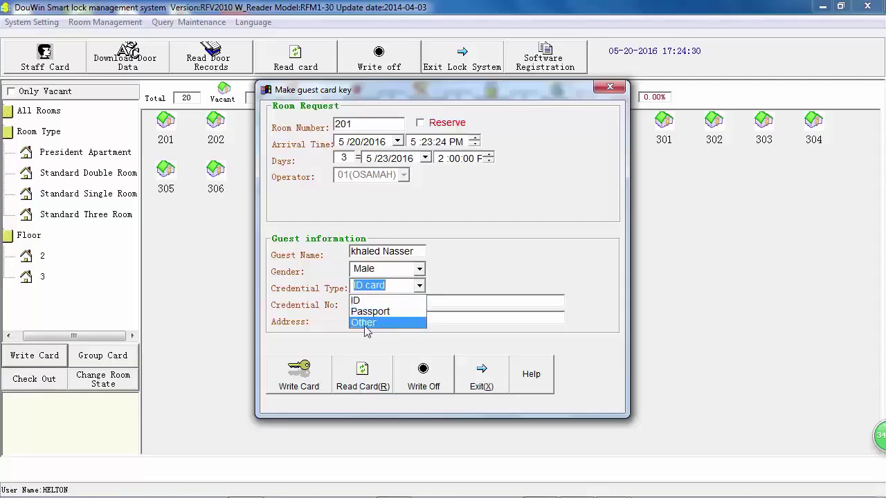
left_click(434, 299)
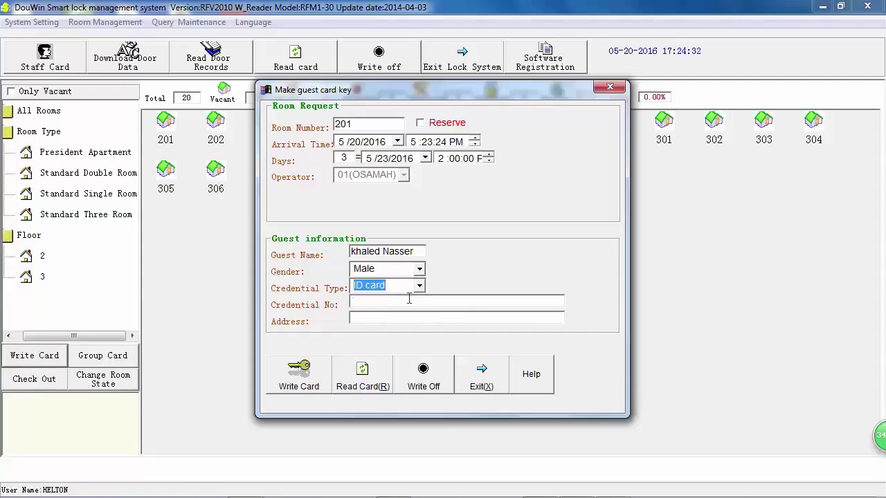
left_click(406, 289)
left_click(402, 301)
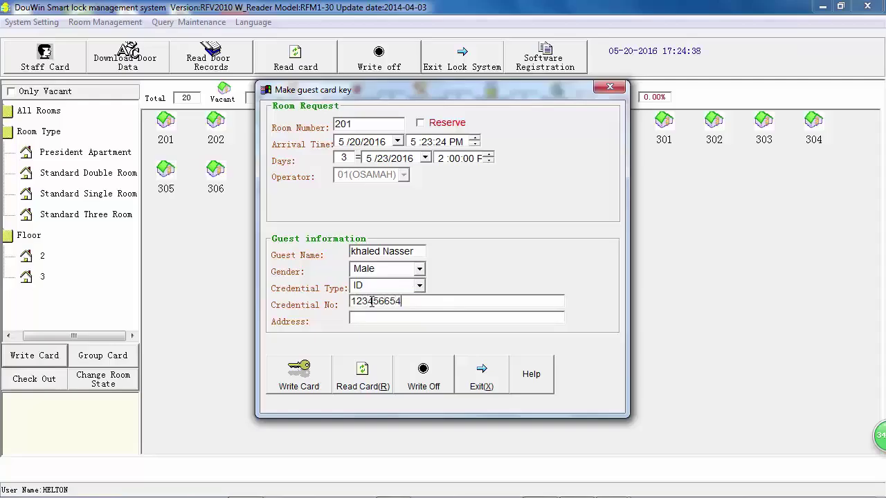
left_click(372, 317)
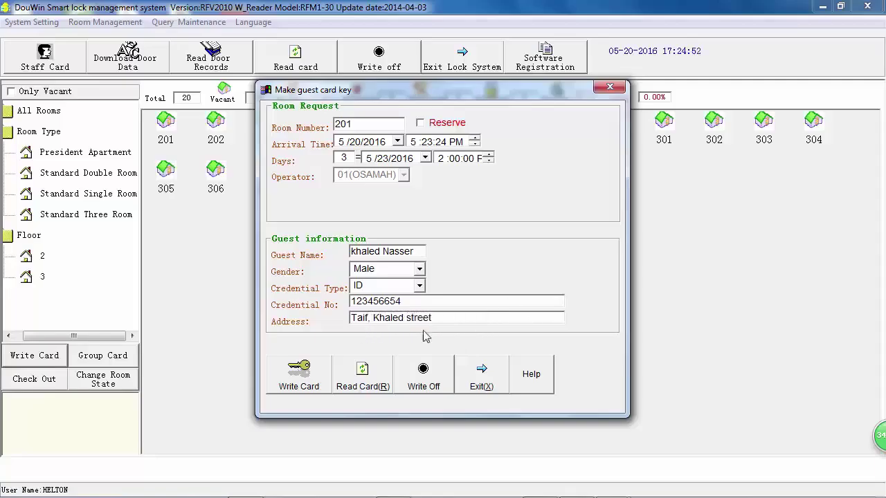
Write the room 201 guest card and read it back as Guest_Card valid to 5/23/2016 14:00.
left_click(303, 379)
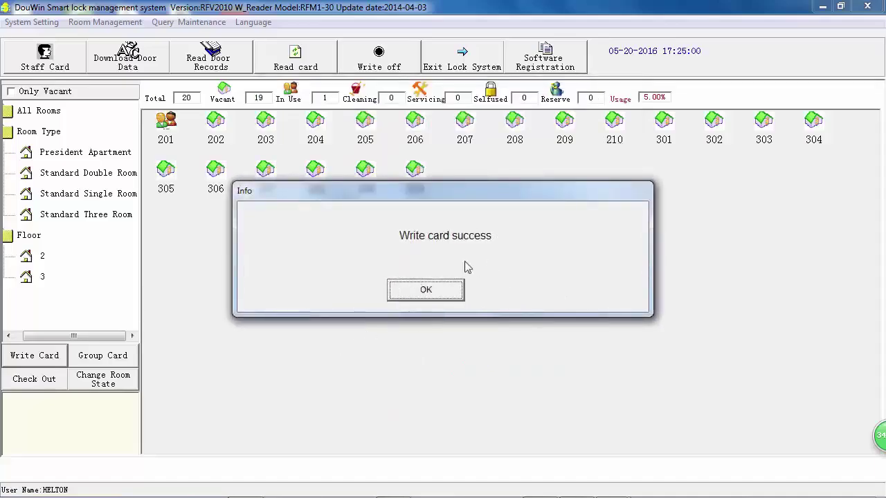
left_click(422, 291)
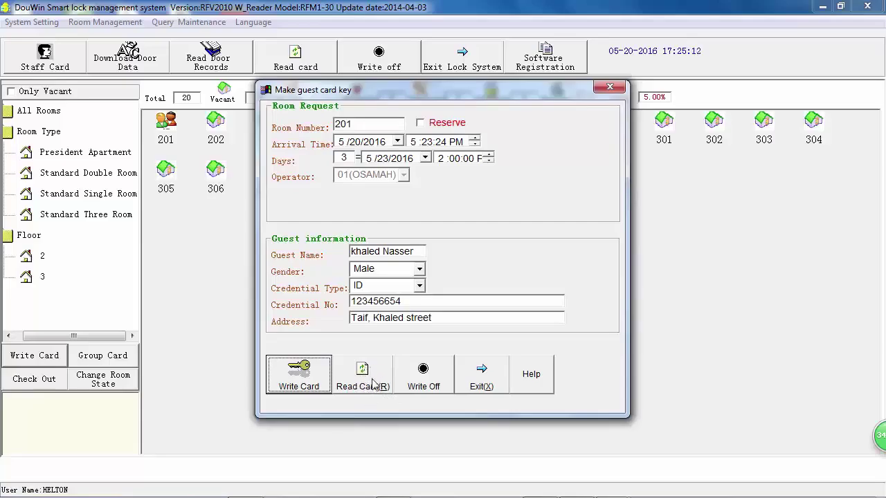
left_click(364, 375)
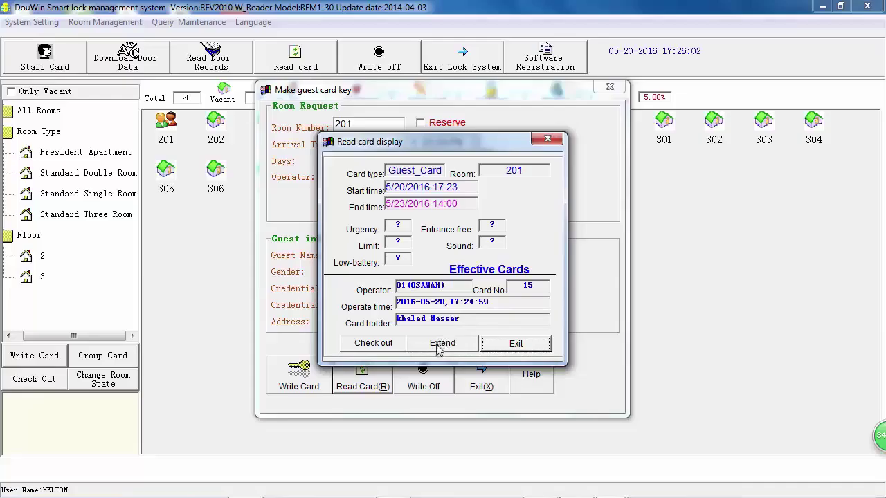
Extend the room 201 guest card by 1 day to 5/21/2016 and rewrite it.
left_click(443, 346)
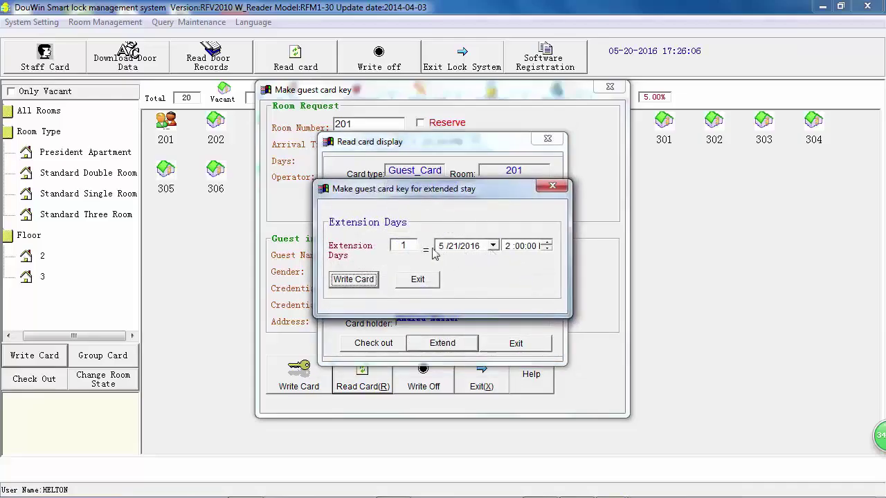
left_click_drag(410, 248, 395, 252)
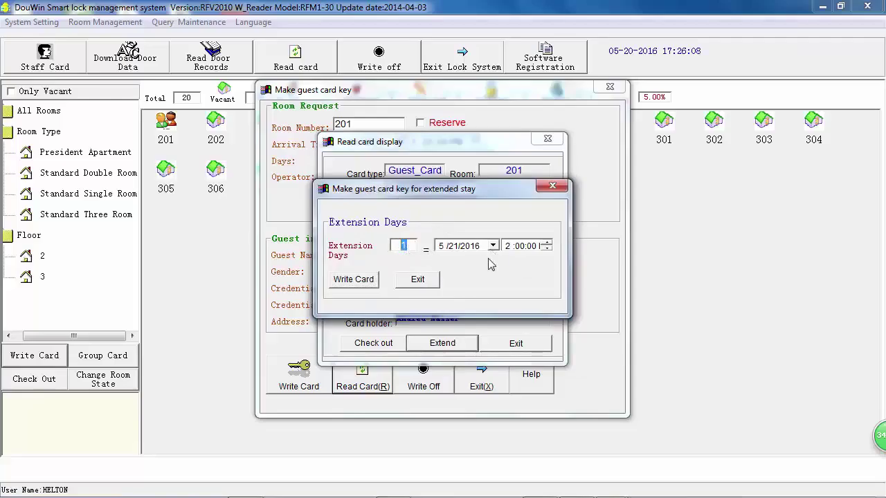
left_click_drag(481, 198, 473, 224)
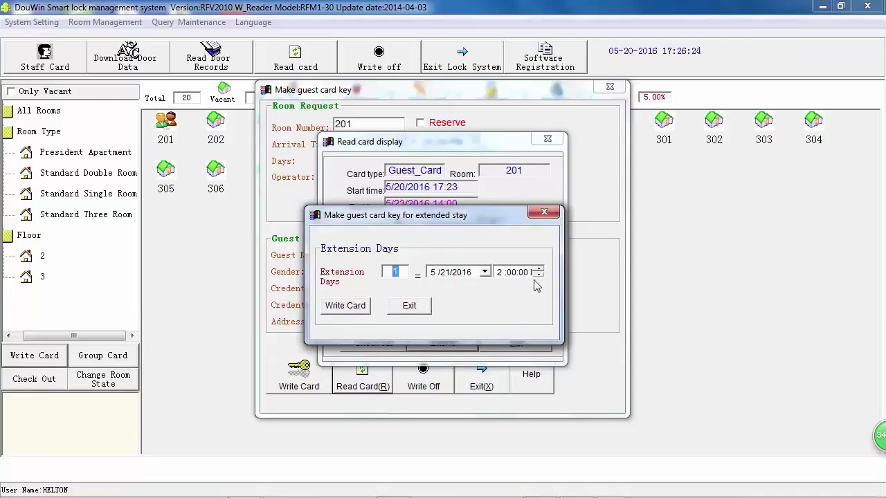
left_click(347, 307)
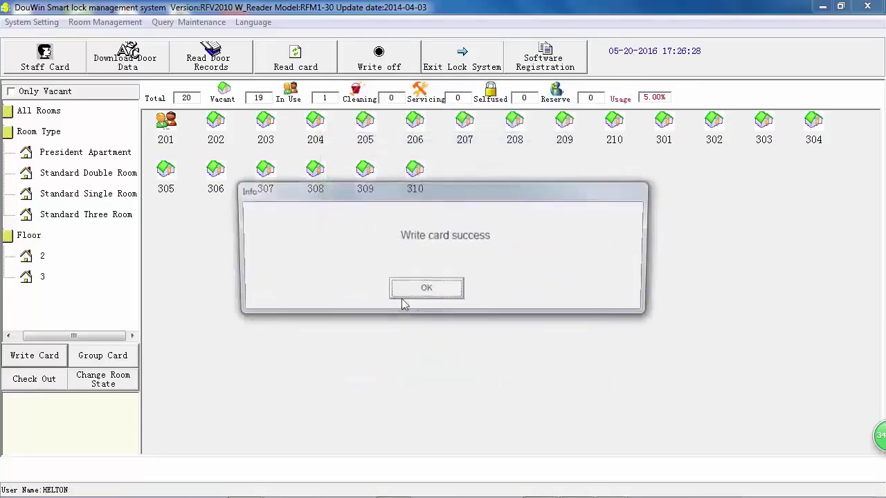
left_click(425, 295)
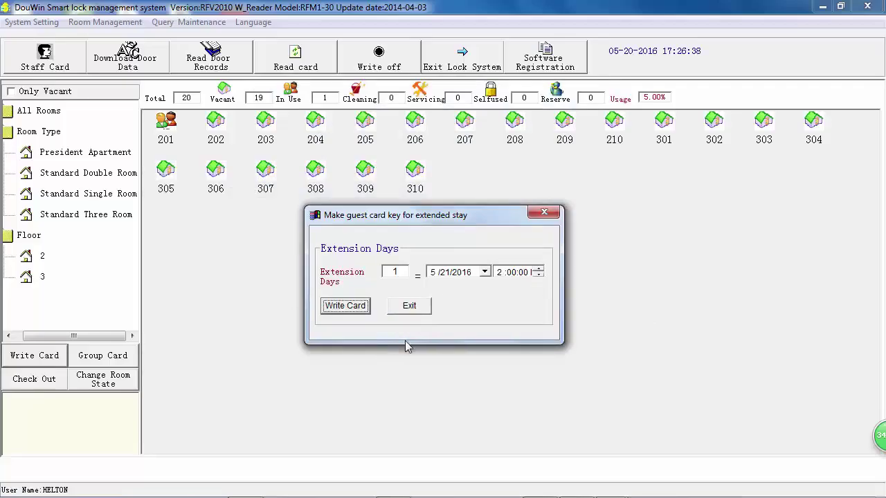
left_click(407, 306)
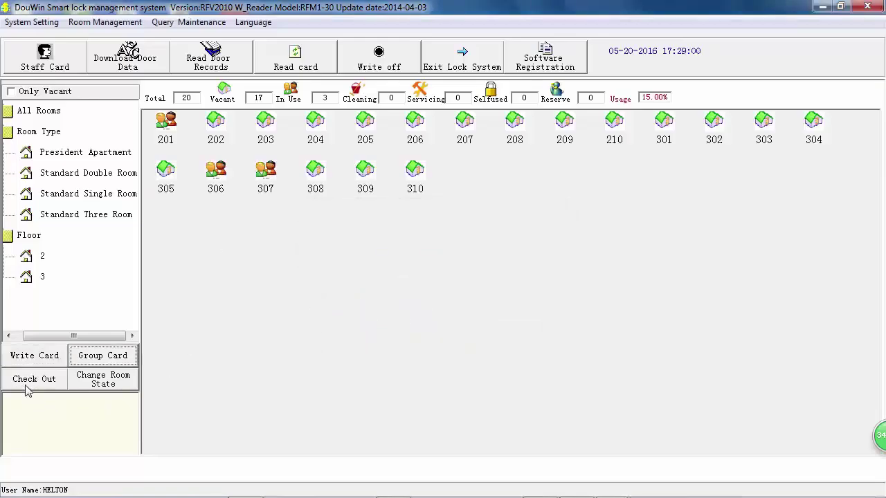
Check out room 306, confirming the checkout and its completion message.
left_click(220, 184)
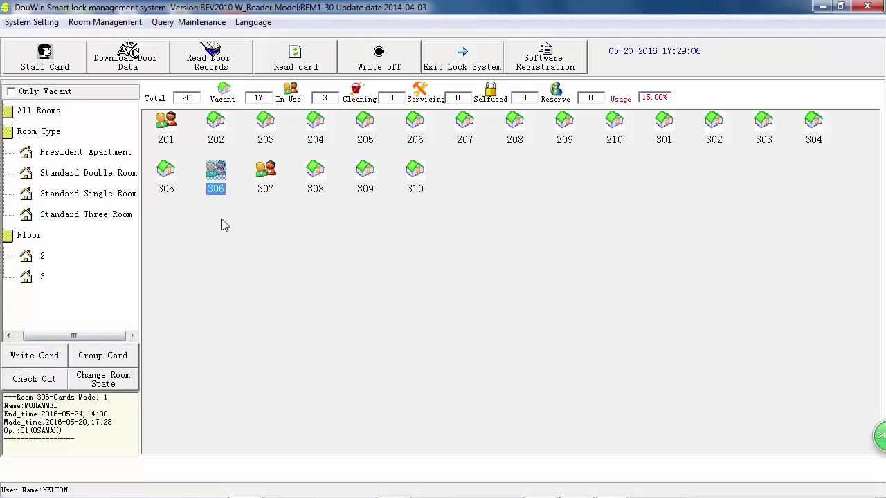
left_click(36, 383)
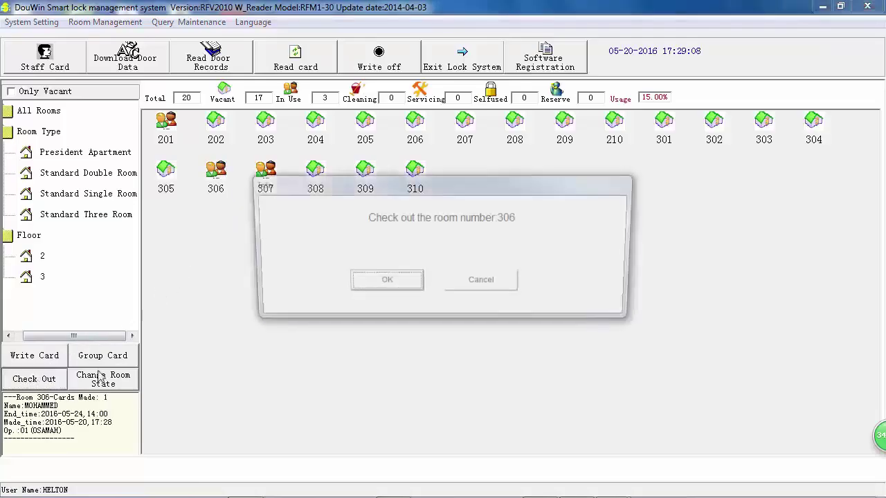
left_click(364, 281)
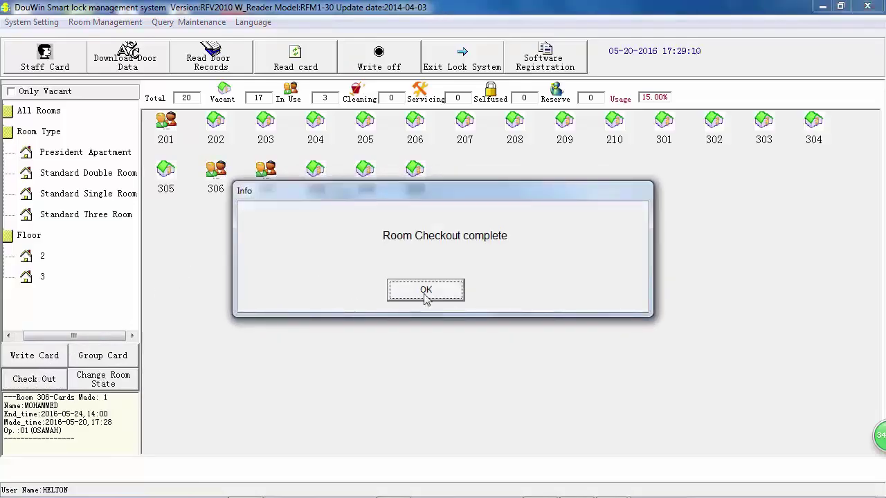
left_click(426, 291)
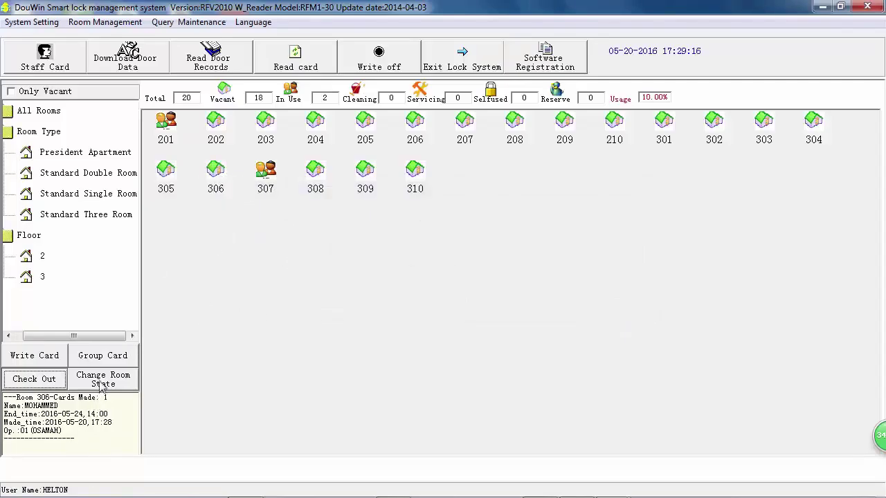
Mark room 306 as Dirty, then as Servicing, in the Change room state dialog.
left_click(213, 173)
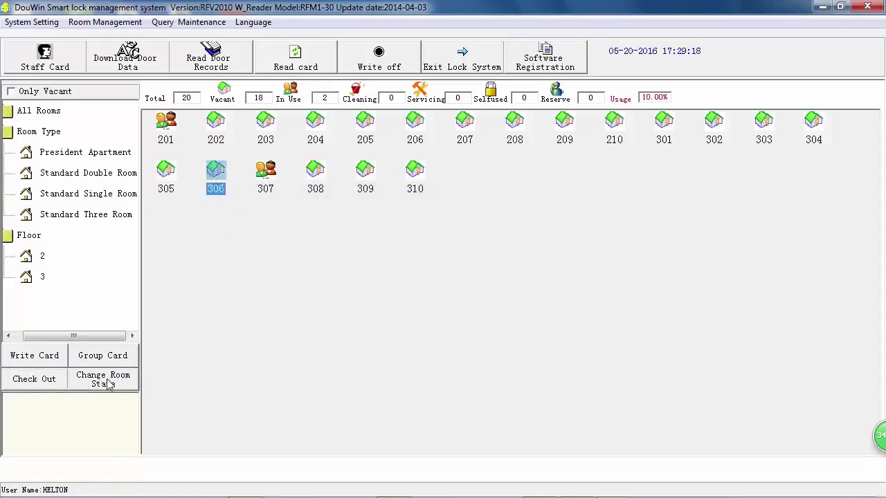
left_click(108, 385)
left_click_drag(415, 58, 470, 84)
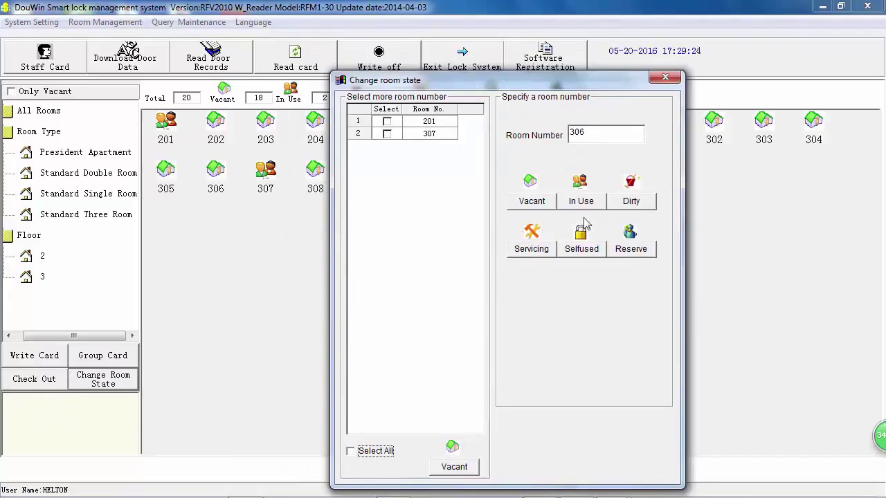
left_click(631, 202)
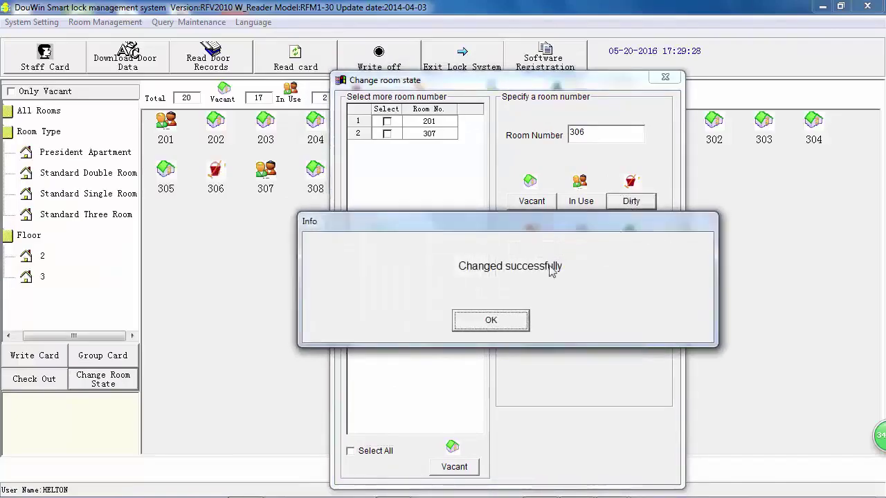
left_click(478, 322)
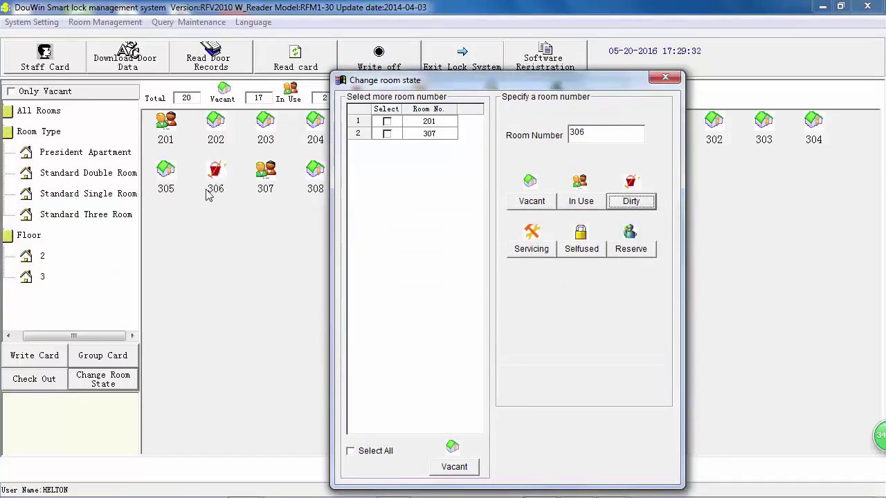
left_click(530, 249)
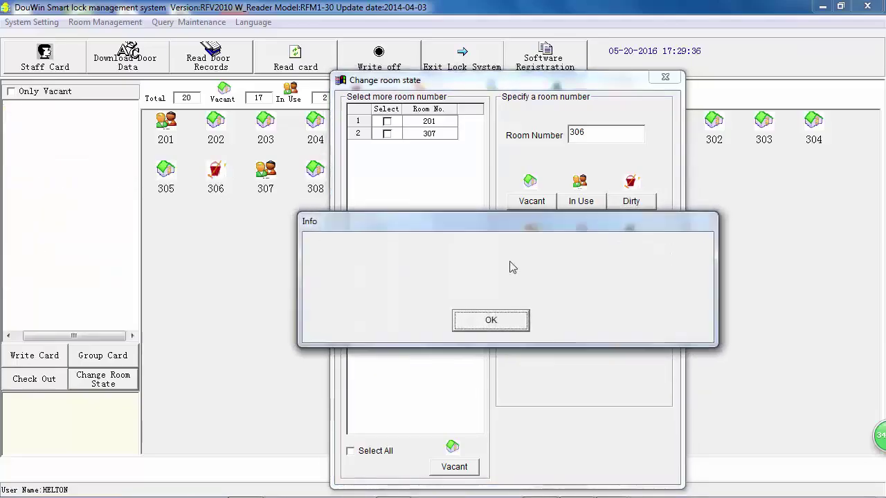
left_click(510, 320)
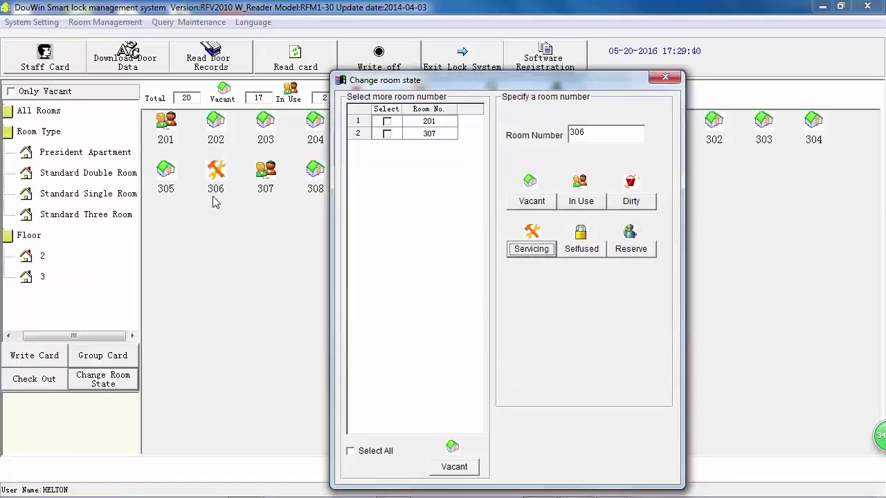
Mark room 306 Selfused, then Reserve, return it to Vacant, and close the dialog.
left_click(585, 253)
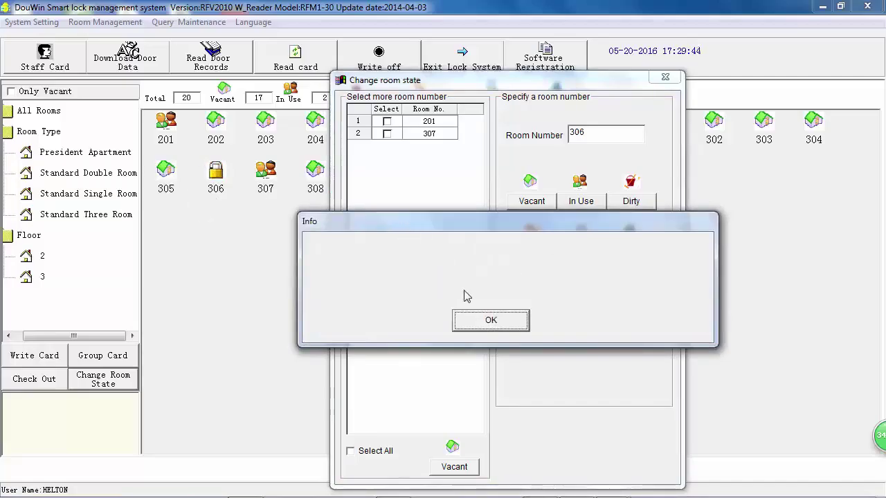
left_click(486, 320)
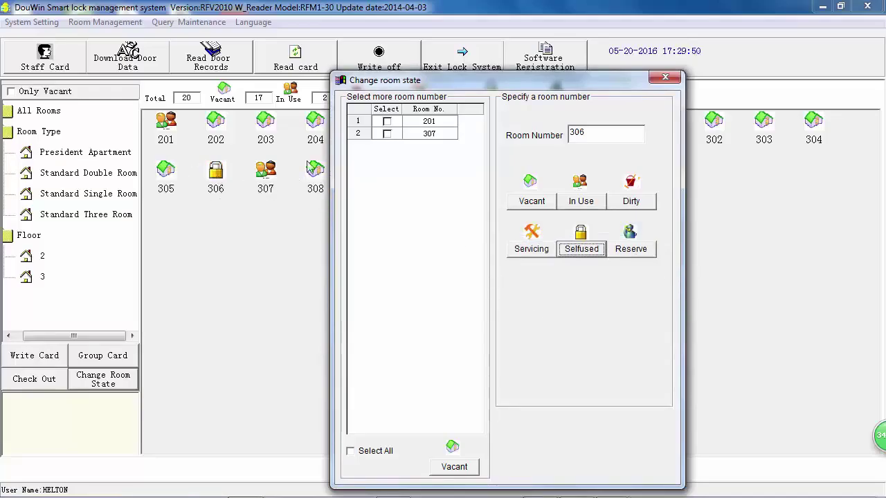
left_click(623, 252)
left_click(504, 320)
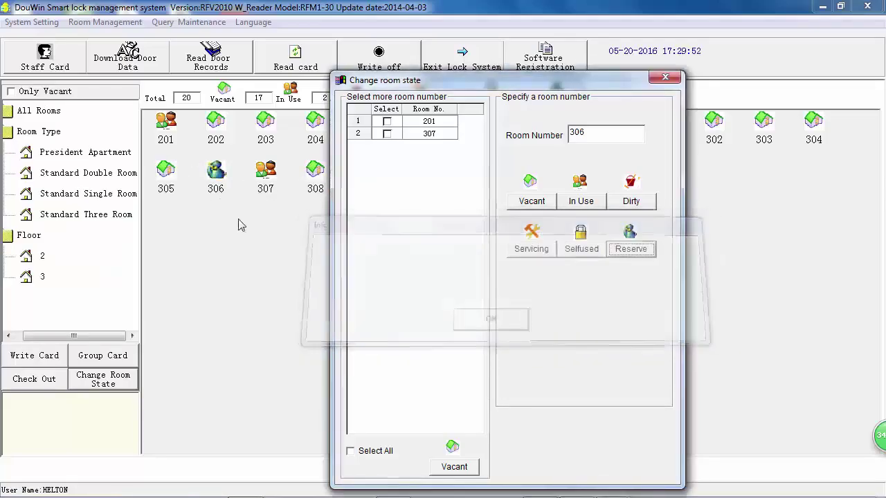
left_click(531, 201)
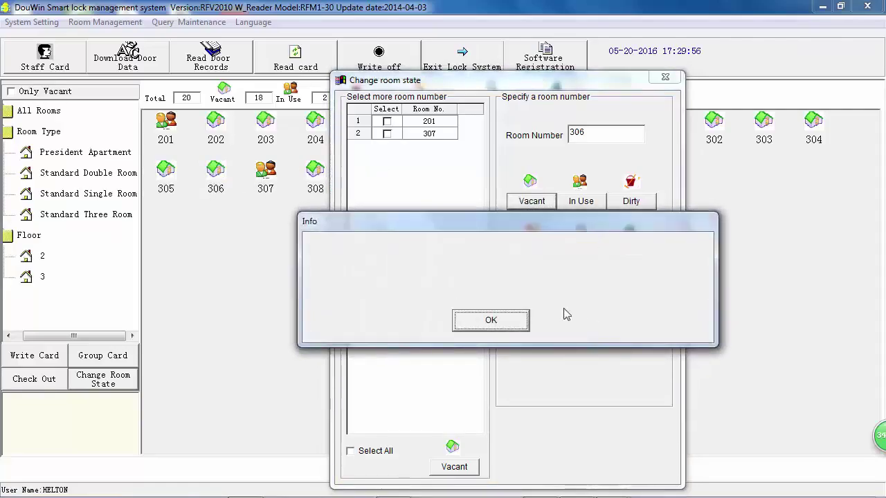
left_click(517, 320)
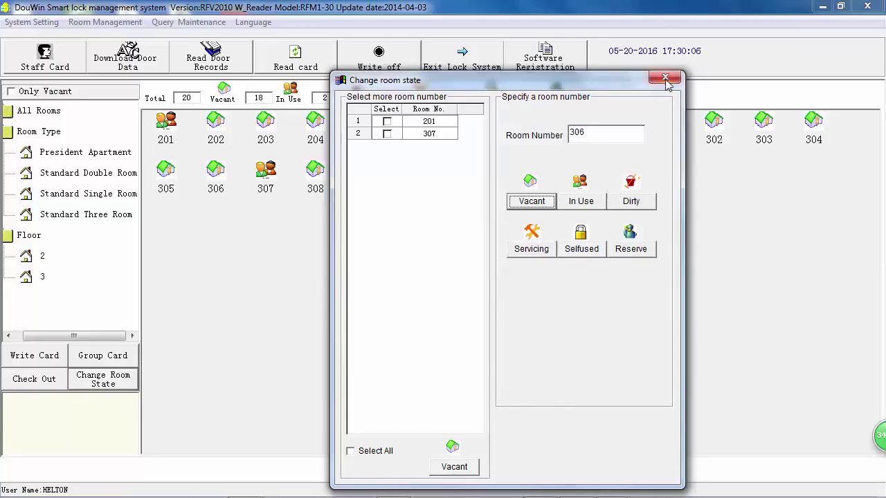
left_click(666, 77)
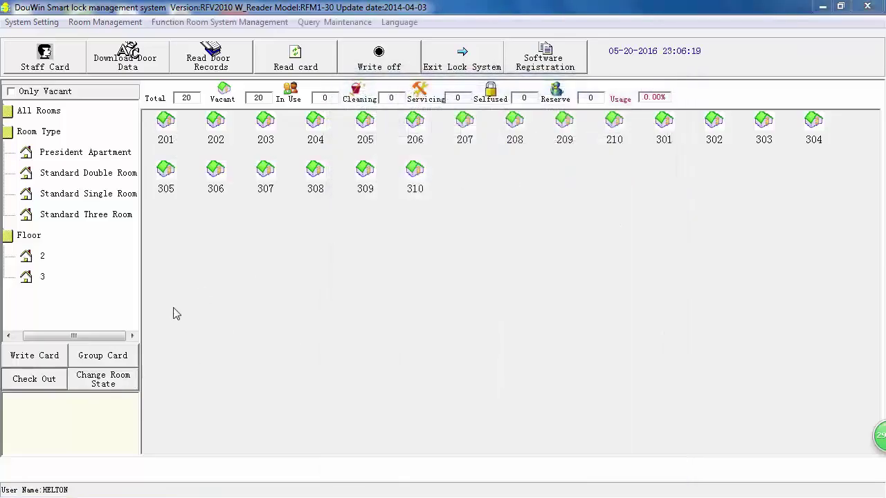
Start a group guest card request and add rooms 307 and 209.
left_click(118, 357)
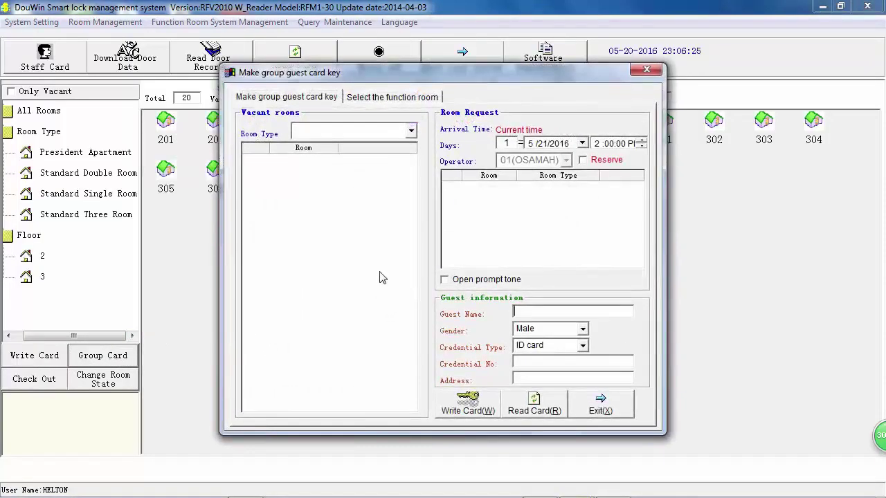
left_click(411, 132)
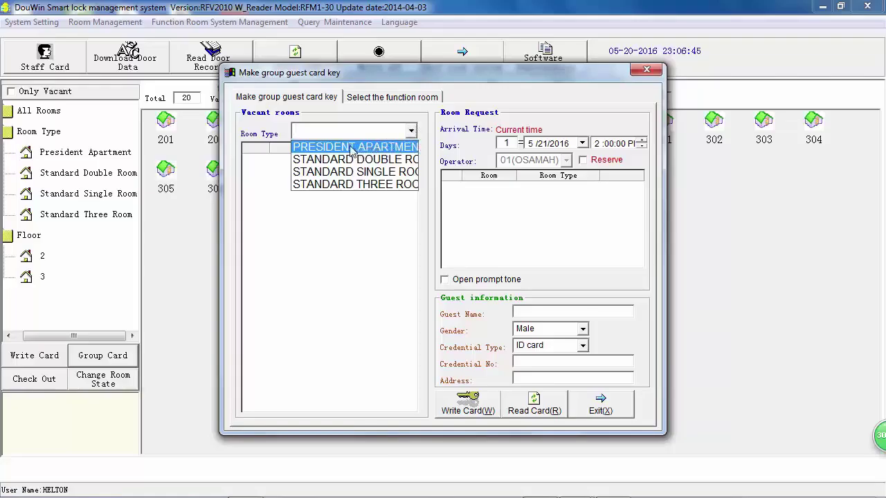
left_click(365, 148)
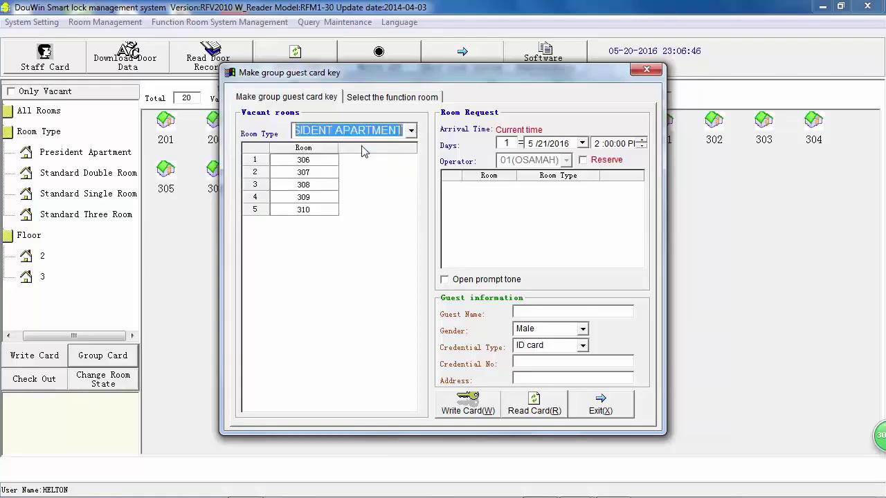
left_click(305, 174)
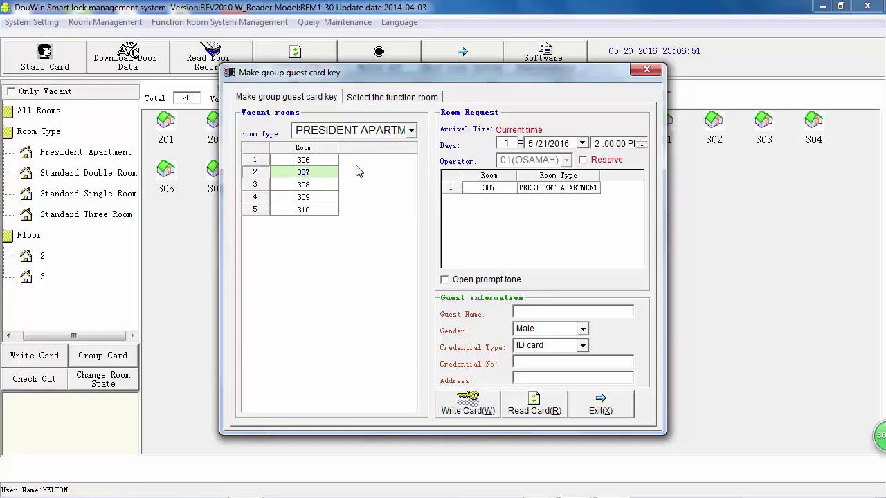
left_click(411, 130)
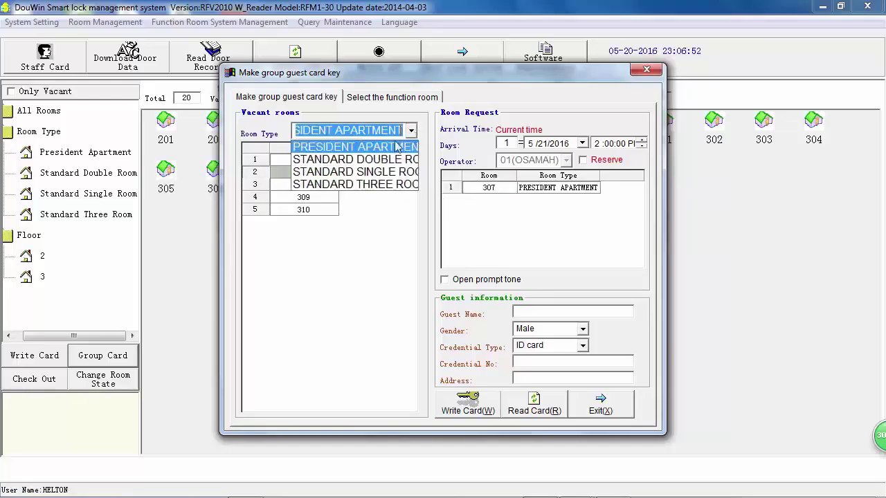
left_click(369, 185)
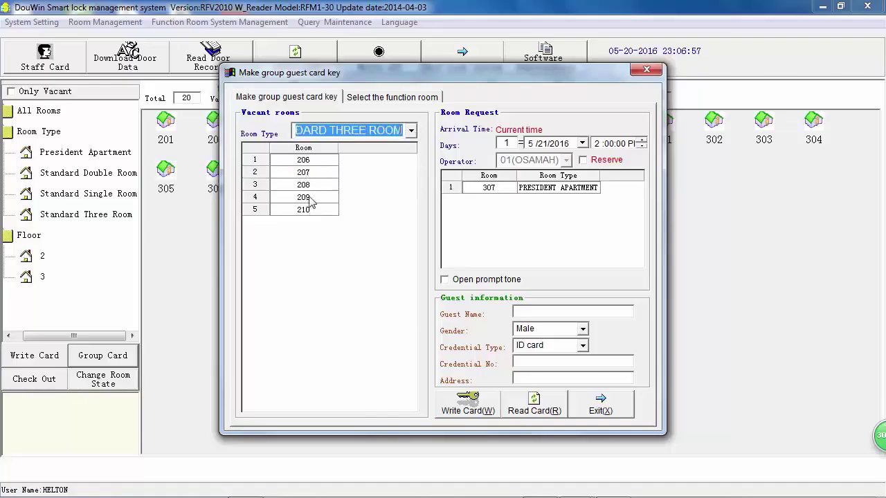
double_click(310, 200)
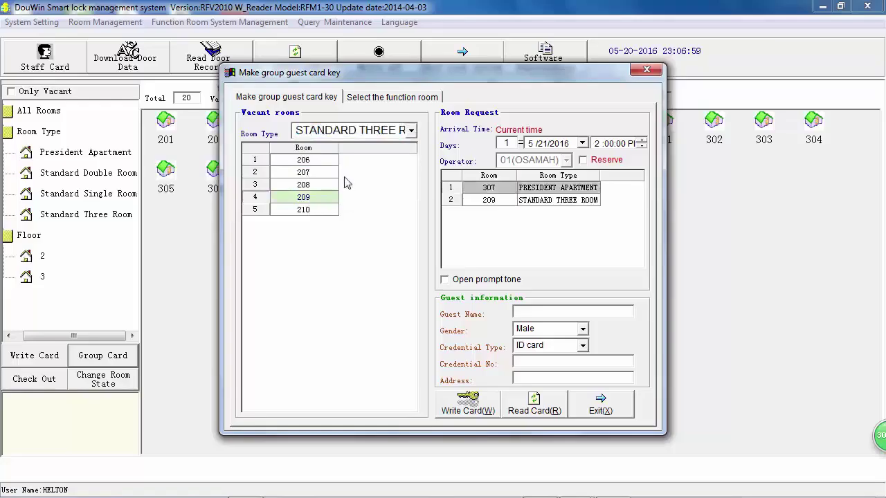
Add Standard Single room 302 and Standard Double room 201 to the group card request.
left_click(410, 132)
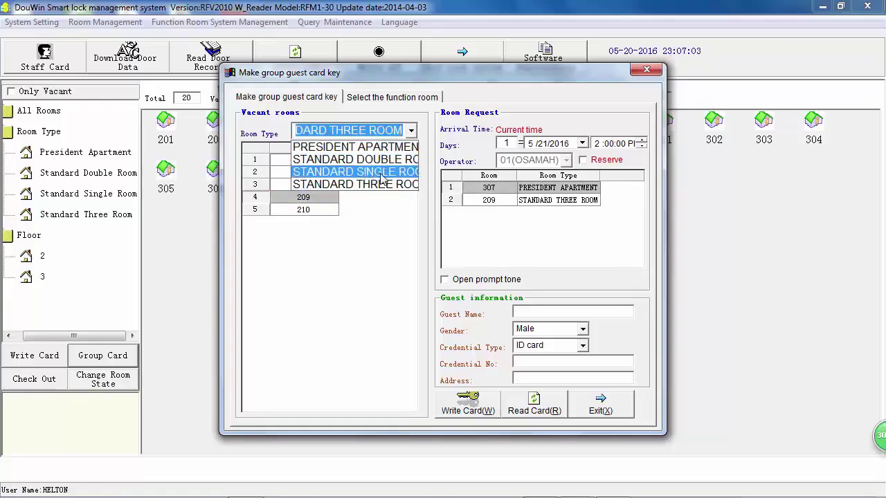
left_click(381, 174)
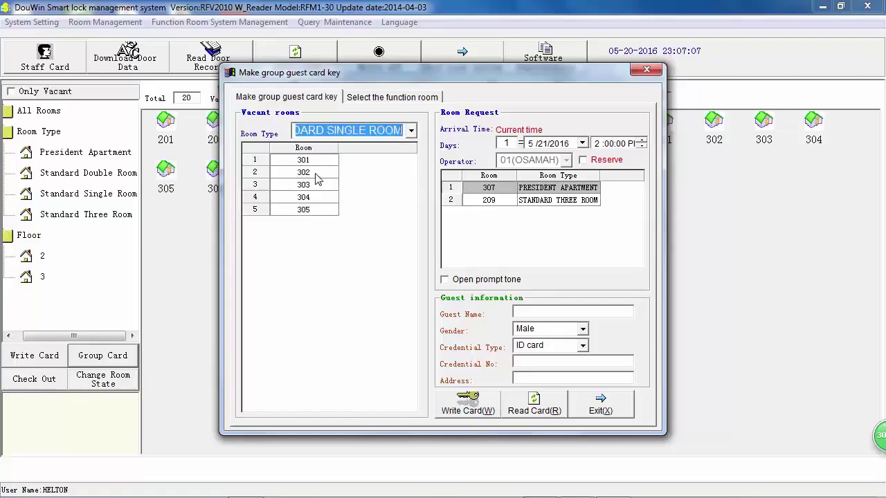
double_click(315, 173)
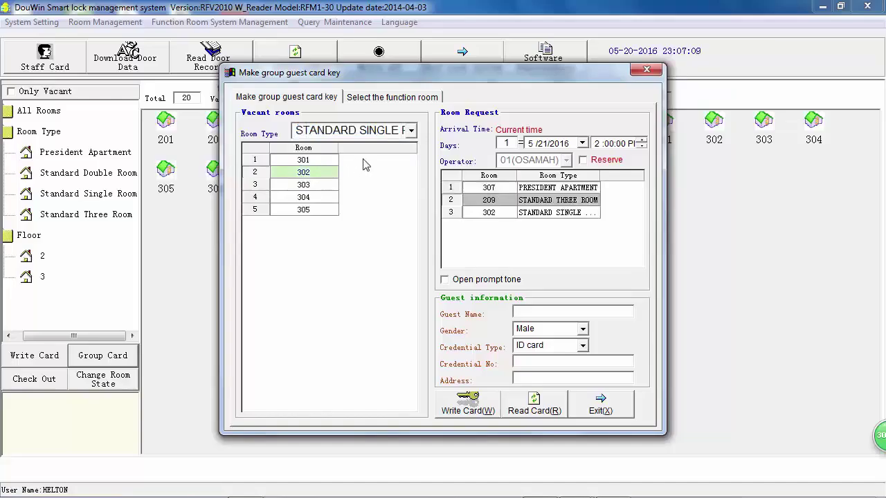
left_click(395, 134)
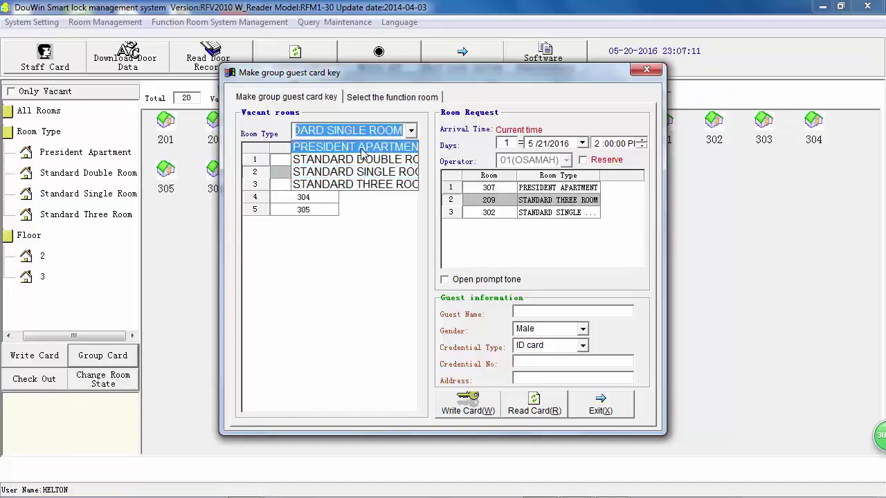
left_click(369, 160)
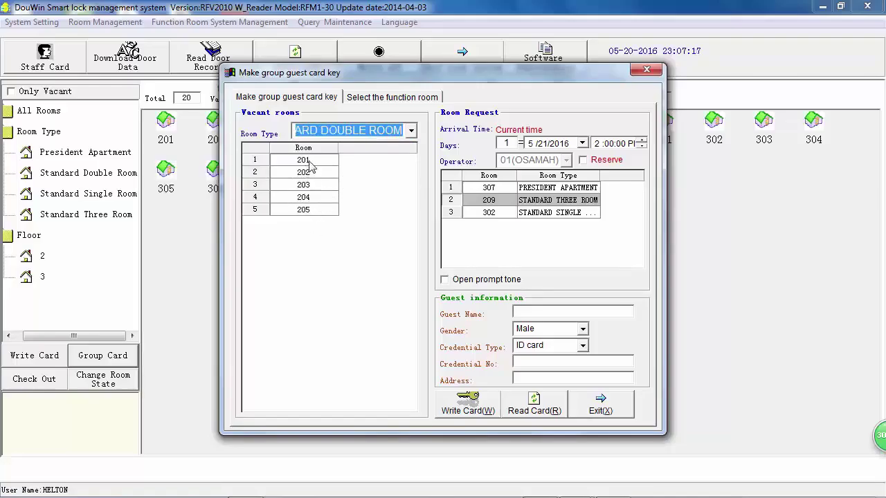
double_click(317, 162)
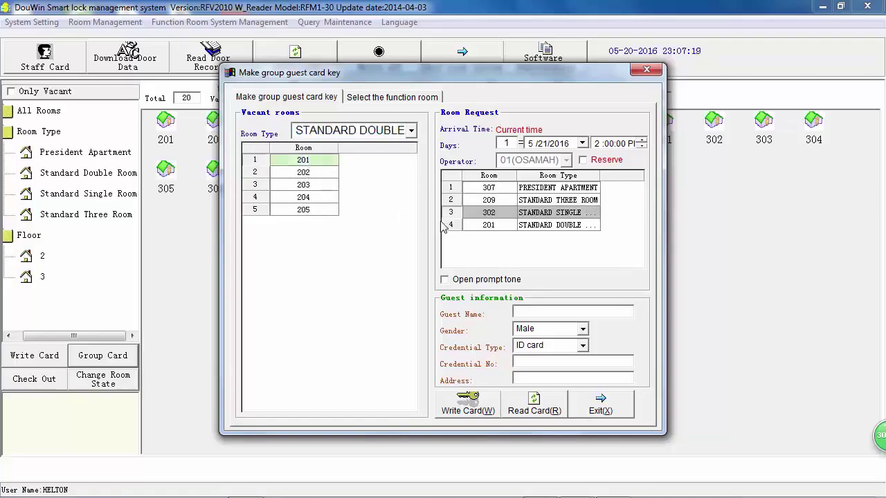
left_click(487, 189)
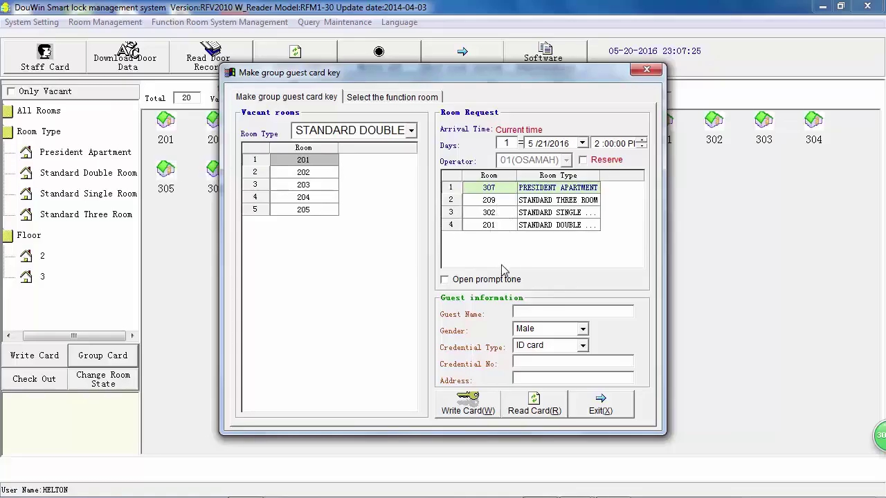
left_click(535, 311)
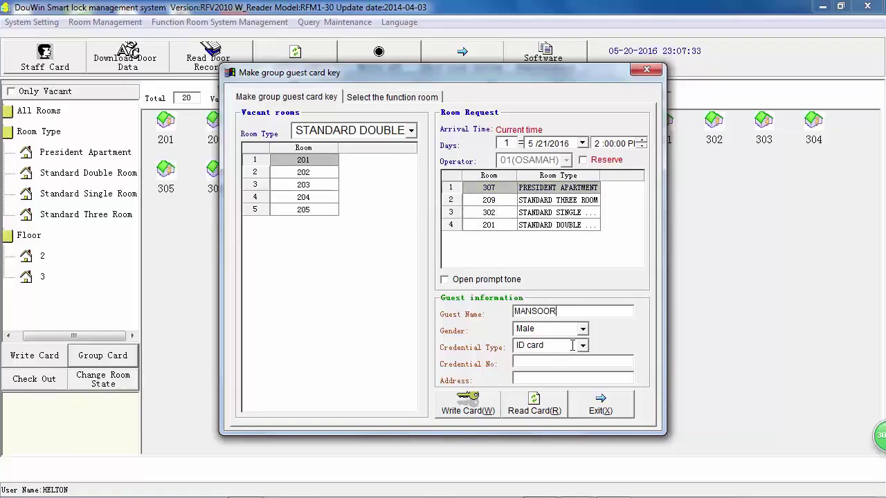
Fill in the guest's details with gender Male and credential type ID, then select room 307.
left_click(516, 331)
left_click(583, 329)
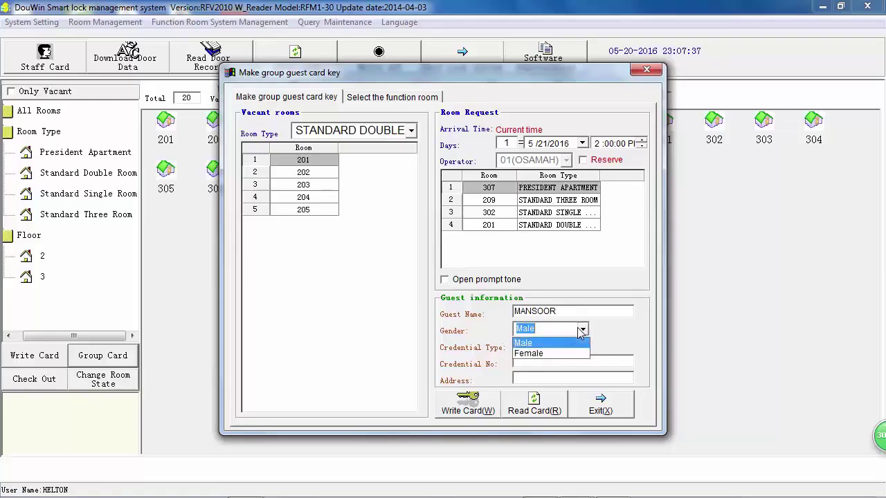
left_click(562, 343)
left_click(582, 346)
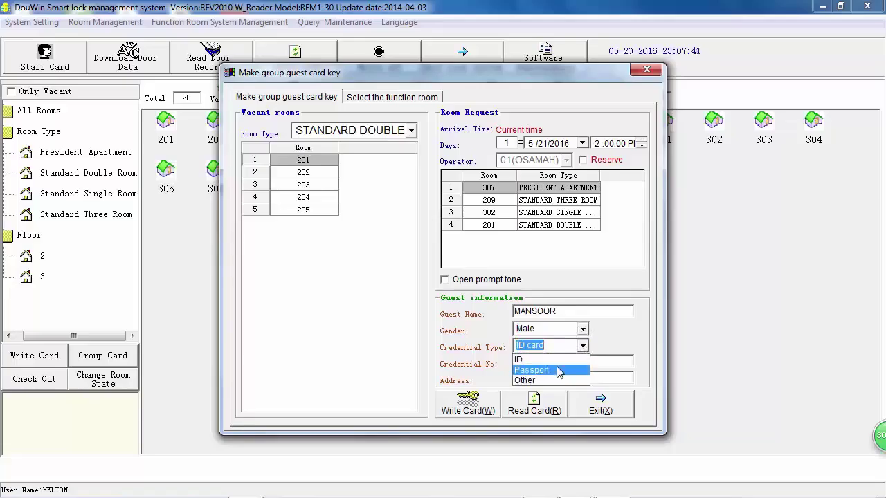
left_click(556, 360)
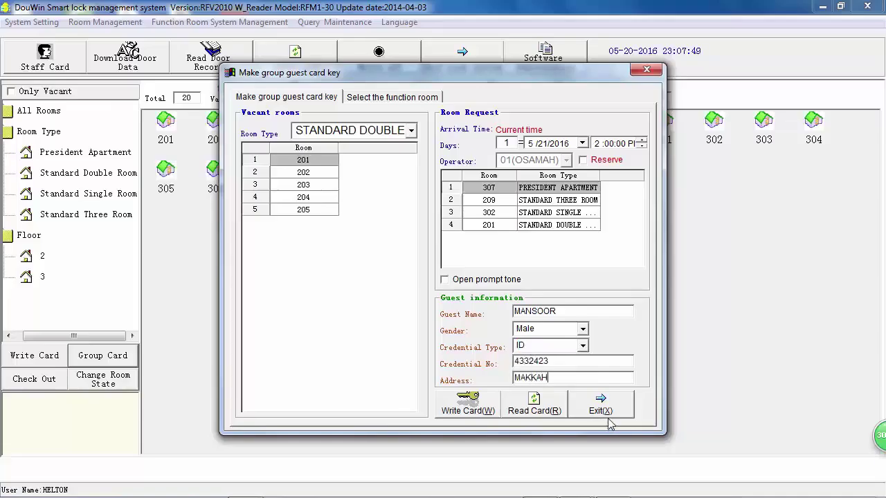
left_click(495, 189)
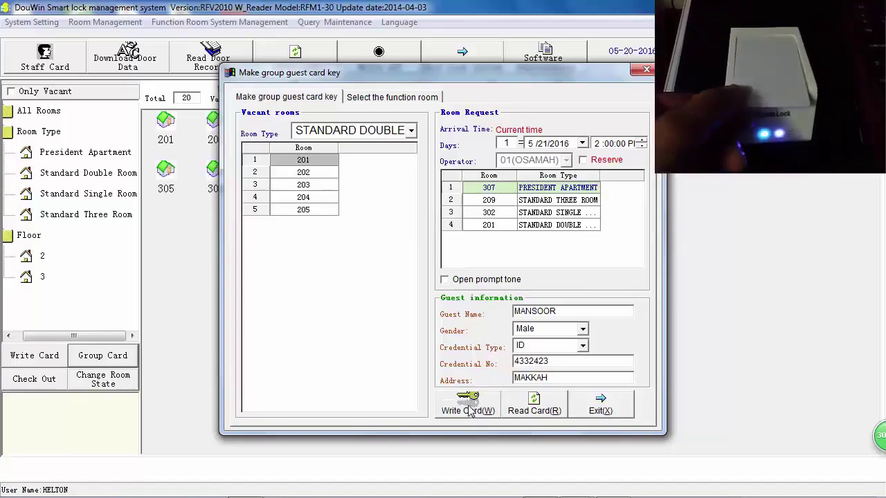
Write guest cards for rooms 307, 209, 302 and 201 in turn, then close the window.
left_click(469, 409)
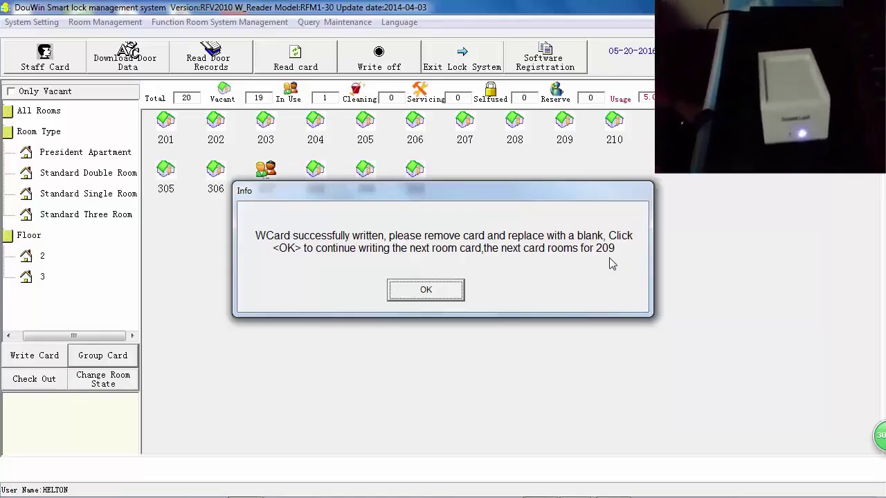
left_click(423, 291)
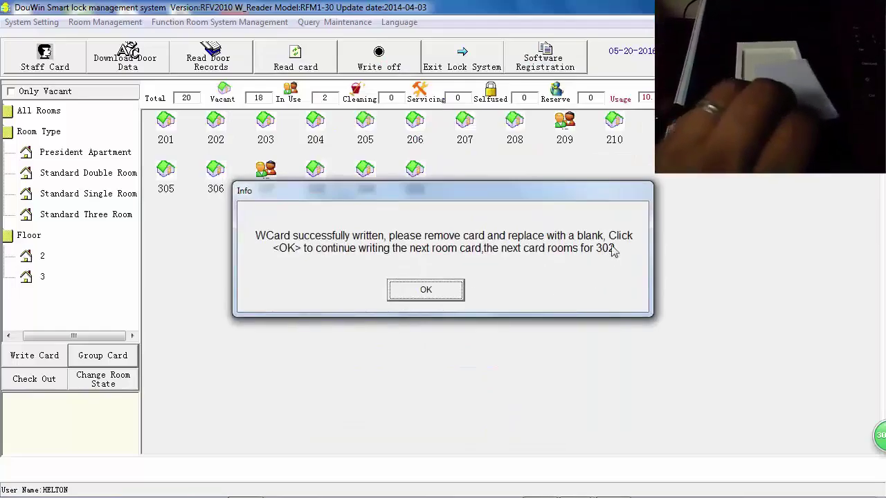
left_click(425, 292)
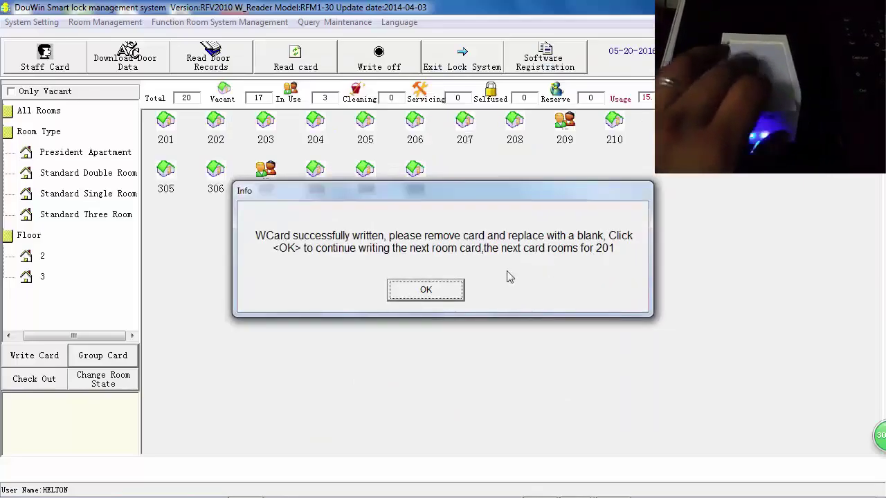
left_click(432, 292)
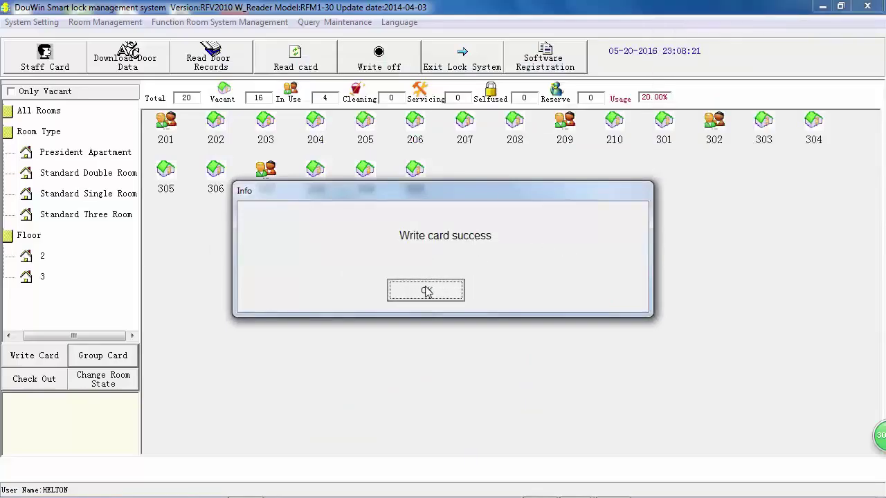
left_click(426, 292)
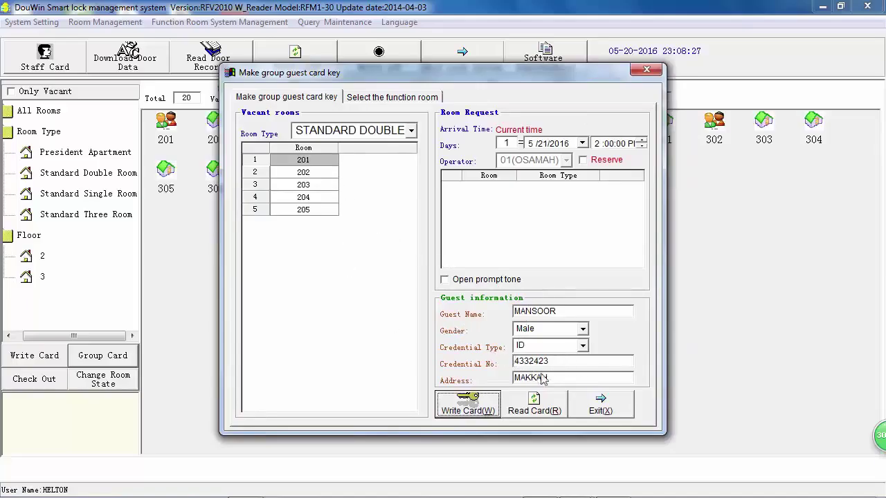
left_click(599, 405)
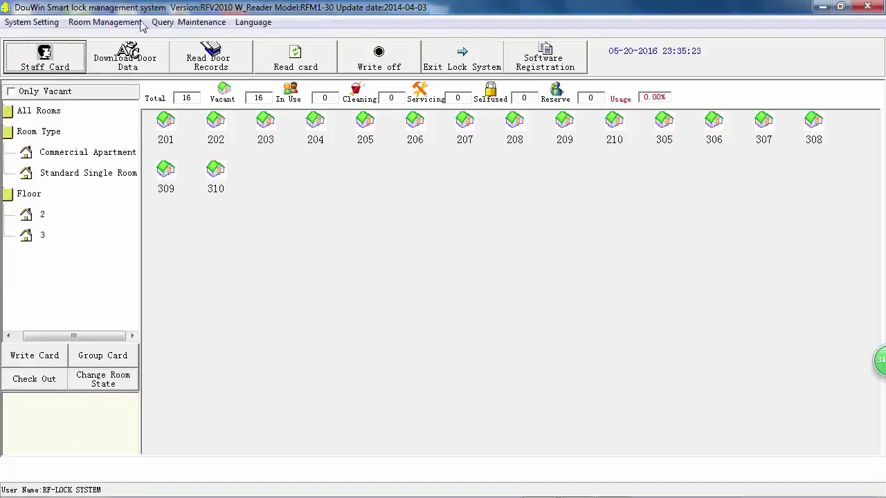
Enable and save Use the Function Room Door Lock System in Setting Additional Features.
left_click(40, 22)
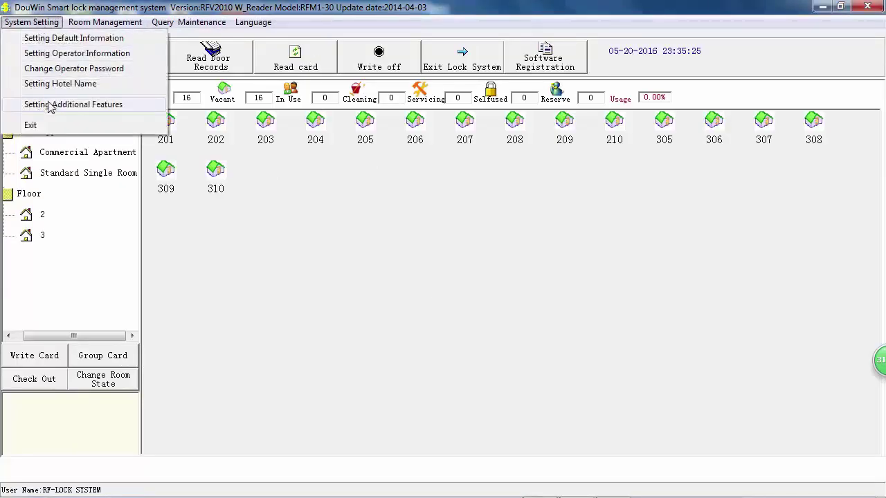
left_click(72, 108)
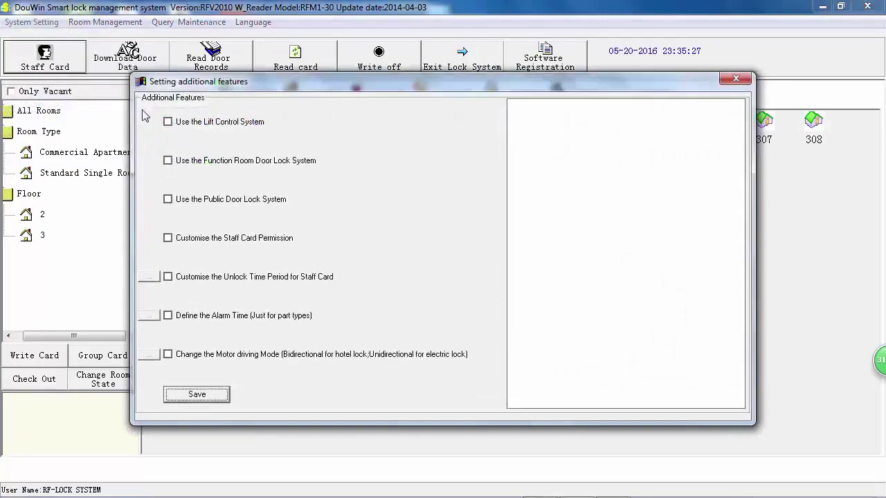
left_click(174, 162)
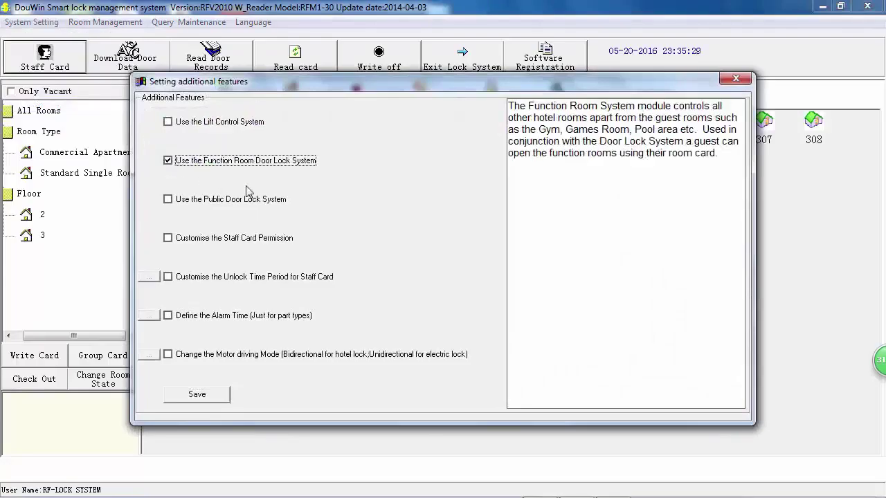
left_click(198, 398)
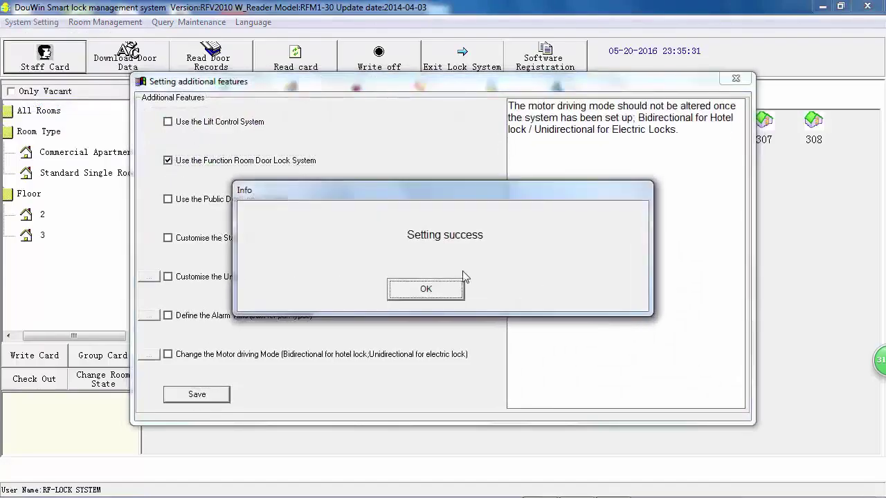
left_click(461, 286)
left_click(736, 79)
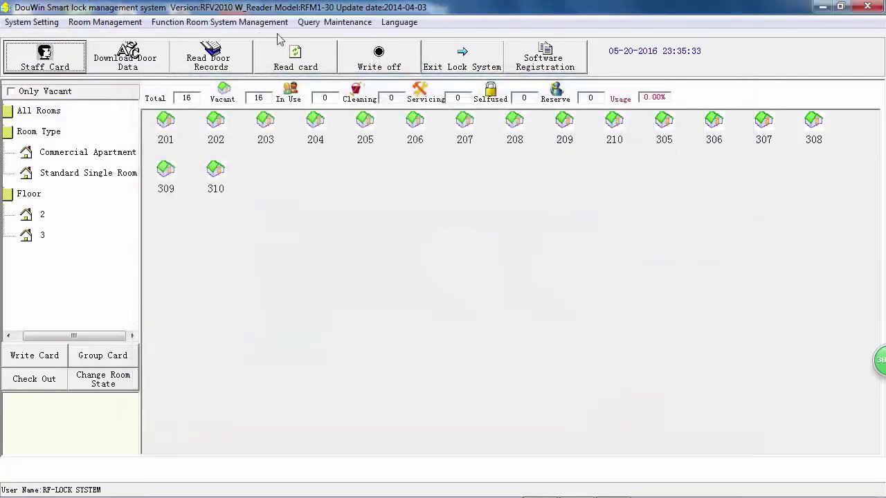
Open Set Function Room Number, reposition the dialog, and start entering room number 400.
left_click(176, 22)
mouse_move(104, 21)
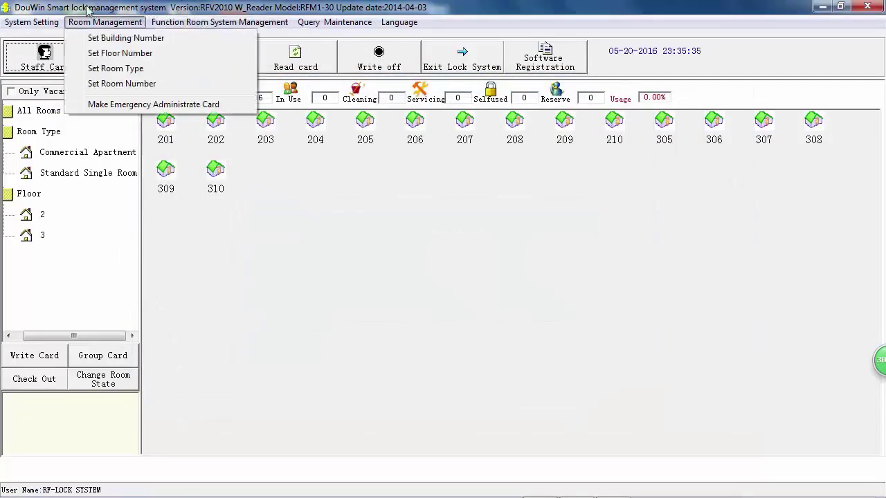
mouse_move(194, 22)
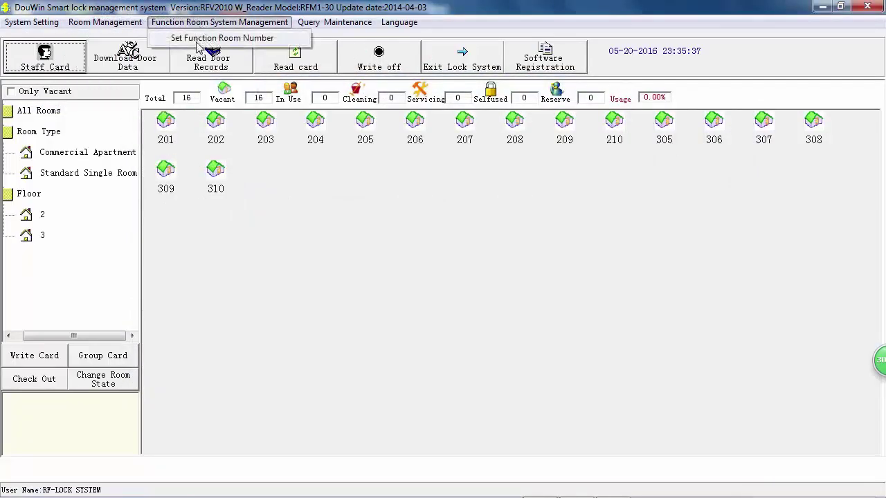
left_click(202, 40)
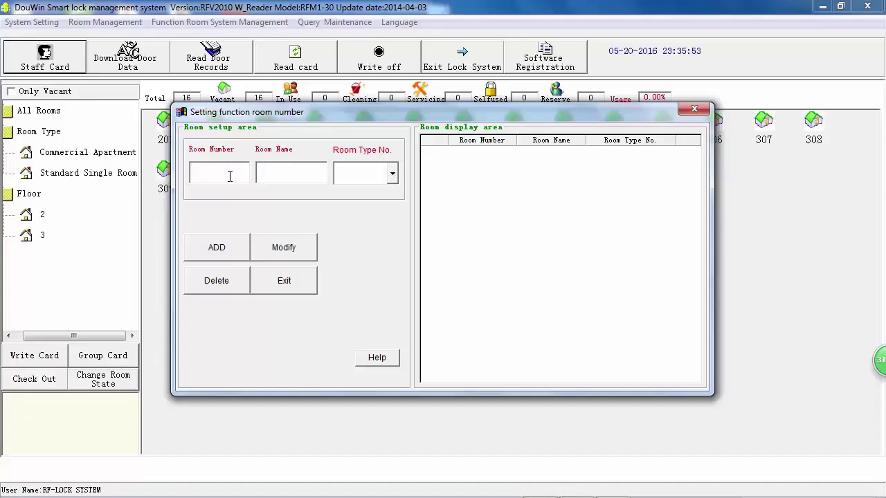
left_click_drag(263, 116, 283, 241)
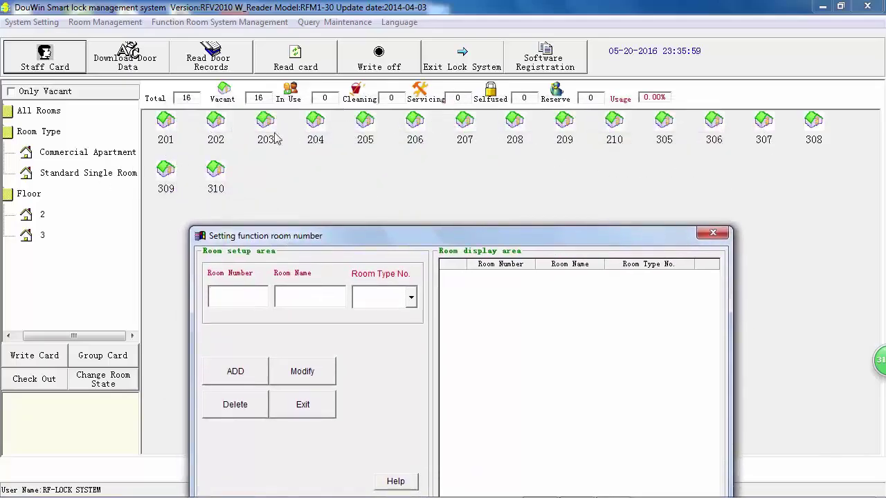
left_click_drag(330, 239, 386, 181)
left_click(276, 234)
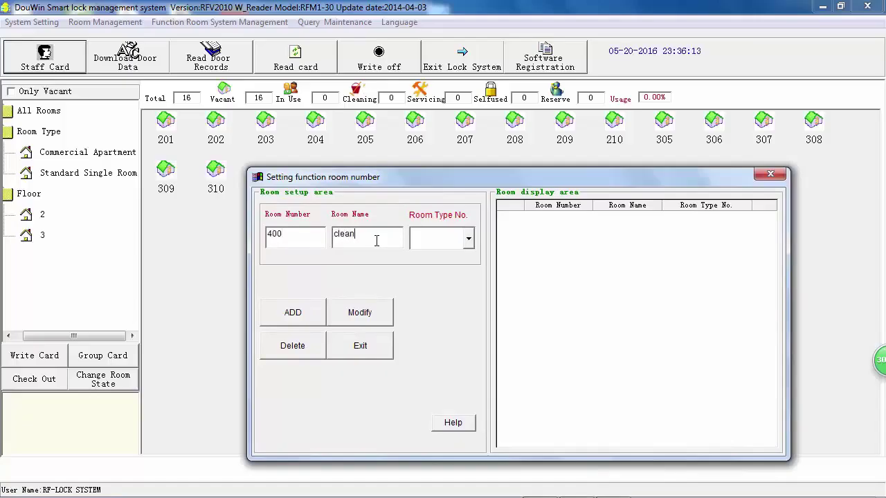
Name room 400 'cleaner' with room type number 1 and add it to the list.
type("r")
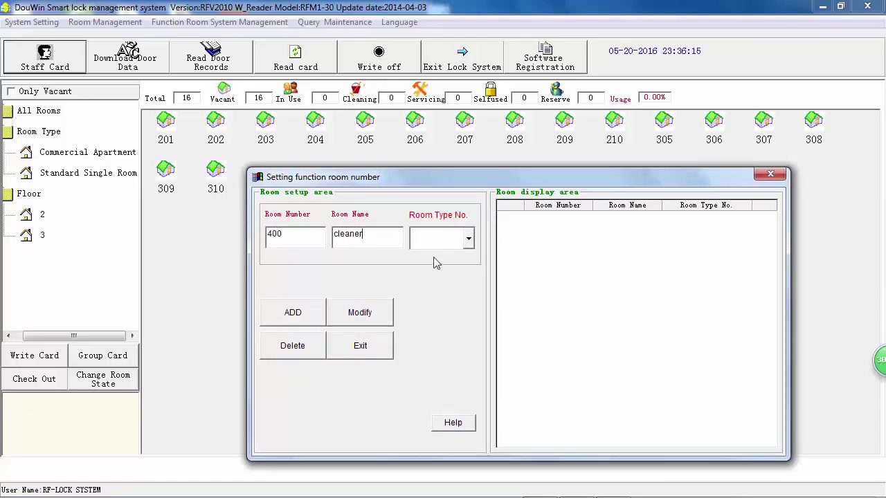
left_click(469, 239)
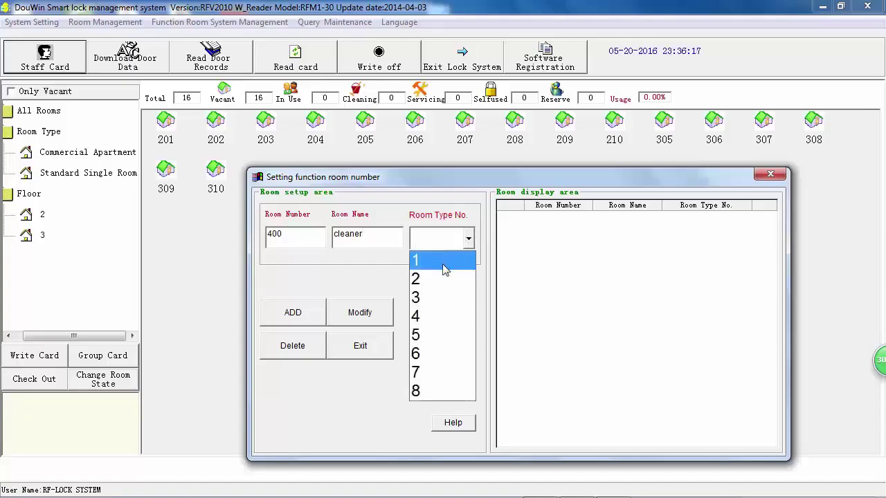
left_click(444, 263)
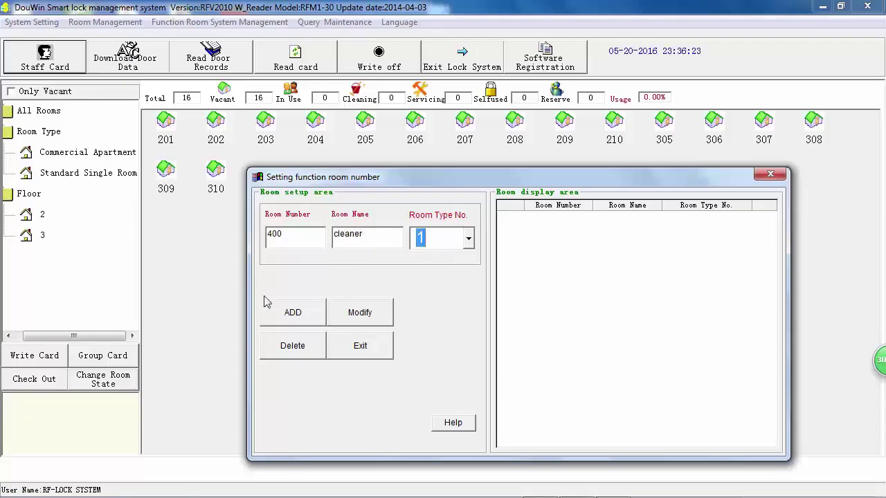
left_click(293, 314)
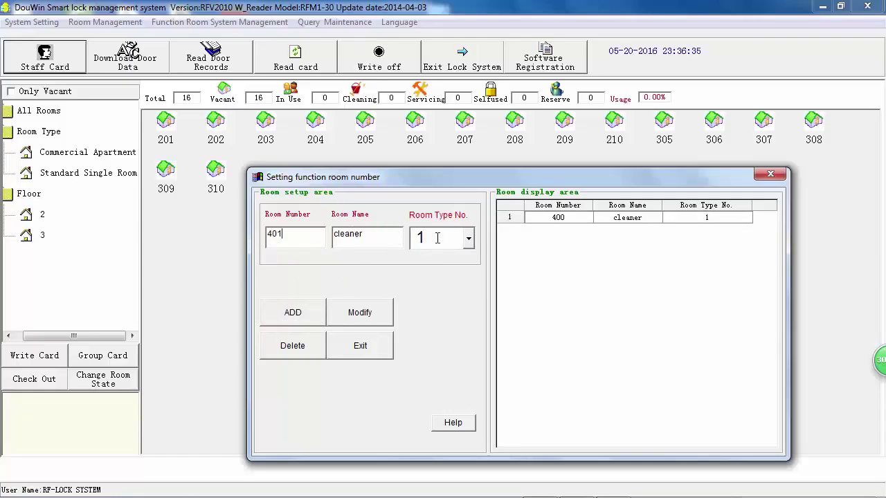
Add room 401 as a cleaner room, then enter room 403 named 'Security'.
left_click(306, 316)
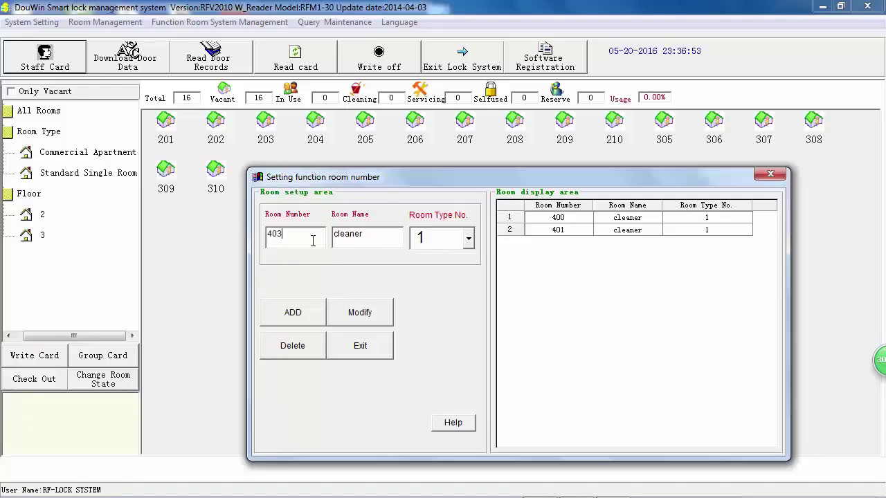
double_click(350, 239)
type("Security")
Add Security function rooms 403 and 404 with room type 2, then exit the setup.
left_click(469, 239)
left_click(437, 279)
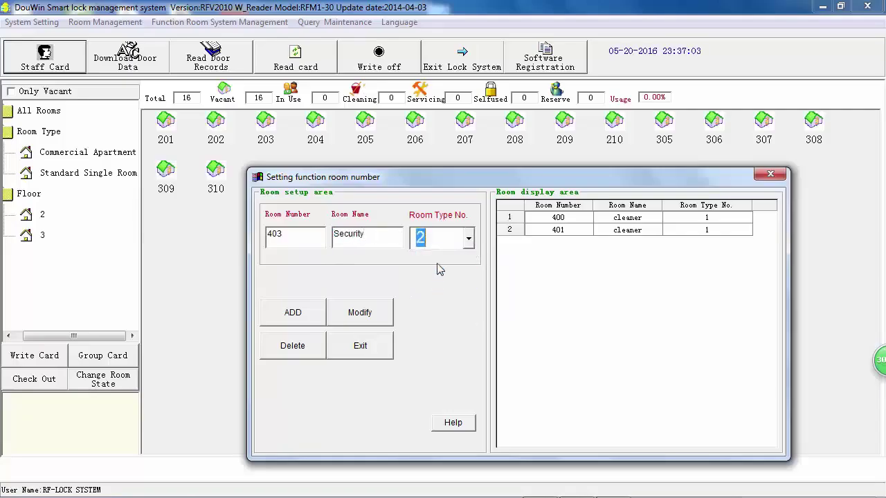
left_click(469, 239)
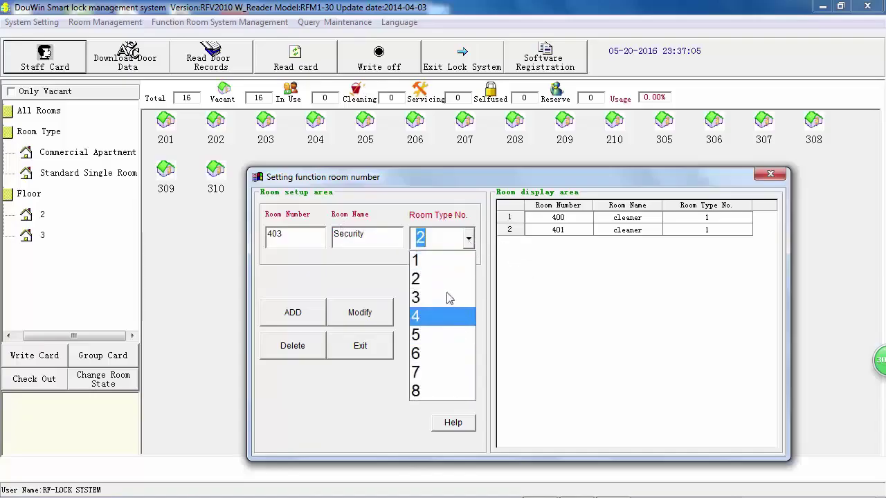
left_click(449, 281)
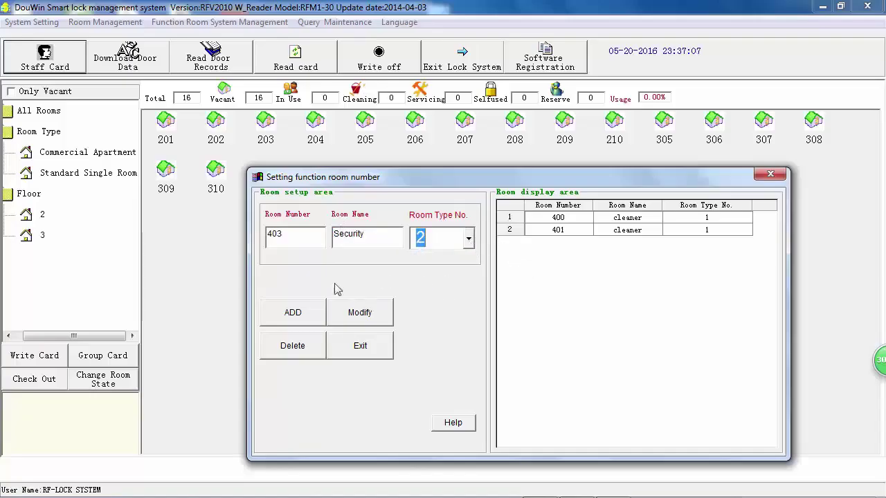
left_click(293, 315)
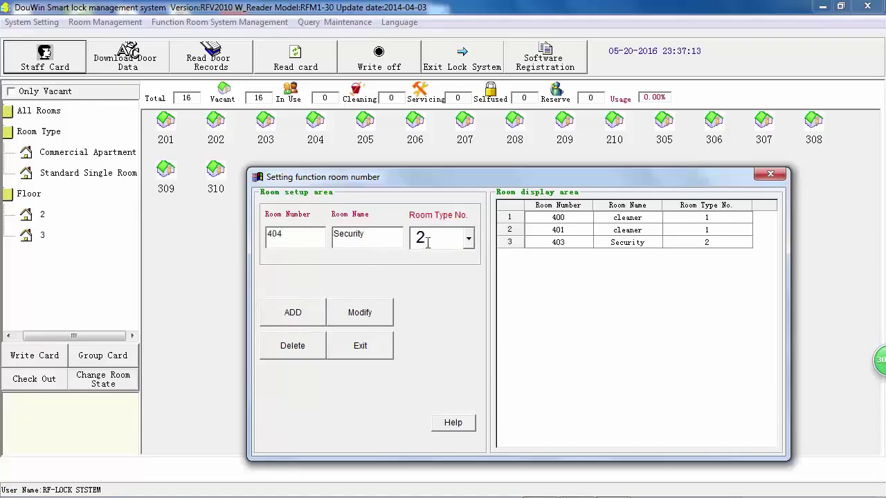
left_click(294, 314)
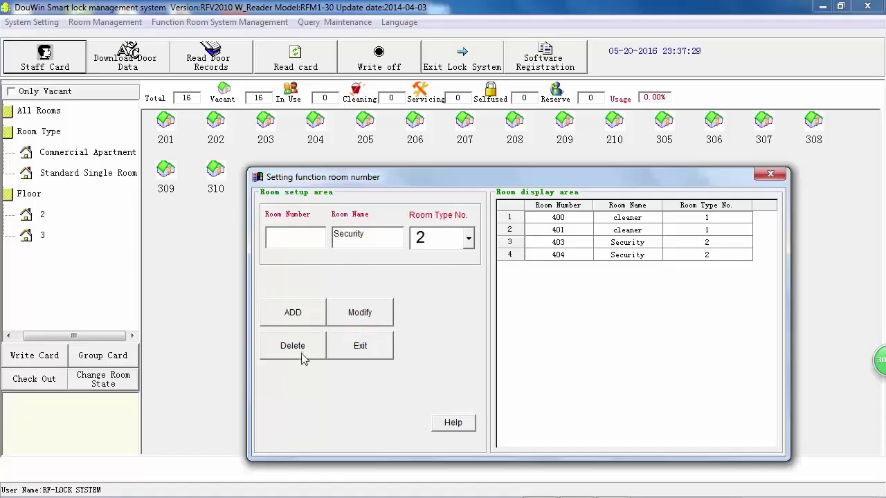
left_click(372, 345)
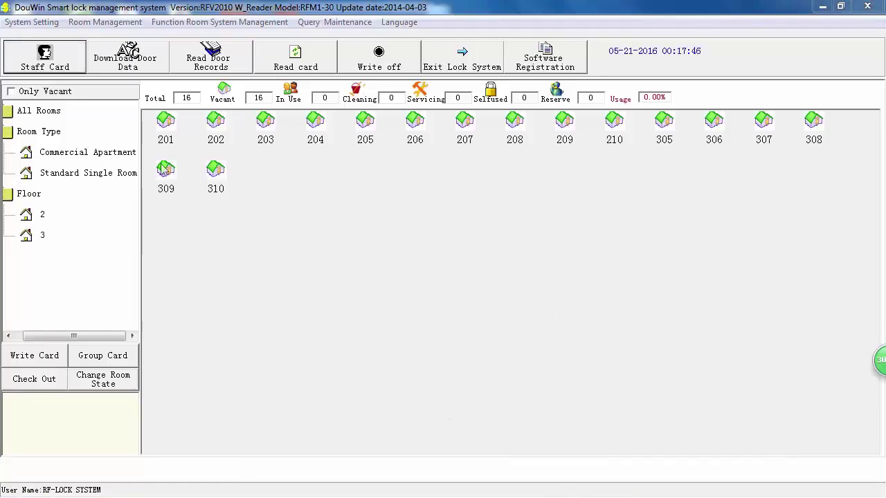
Open the staff card key, tick room 401, keep start time unlimited, and choose Floor Card.
left_click(49, 71)
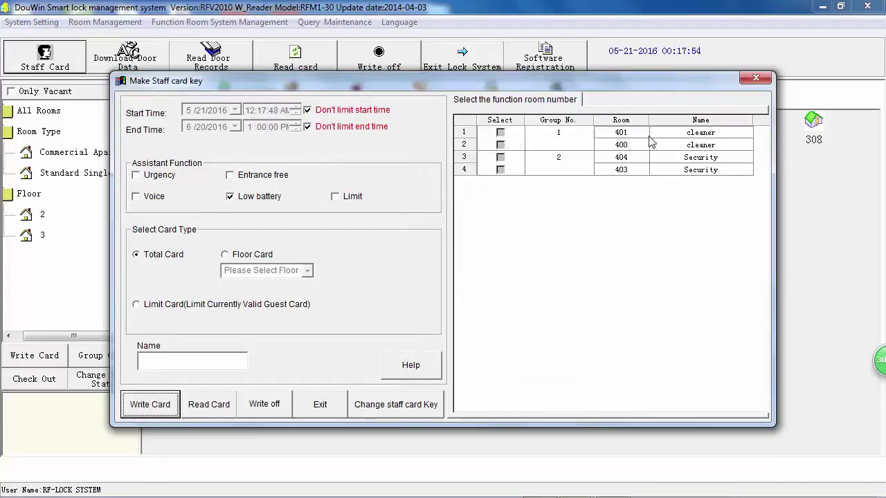
left_click(500, 133)
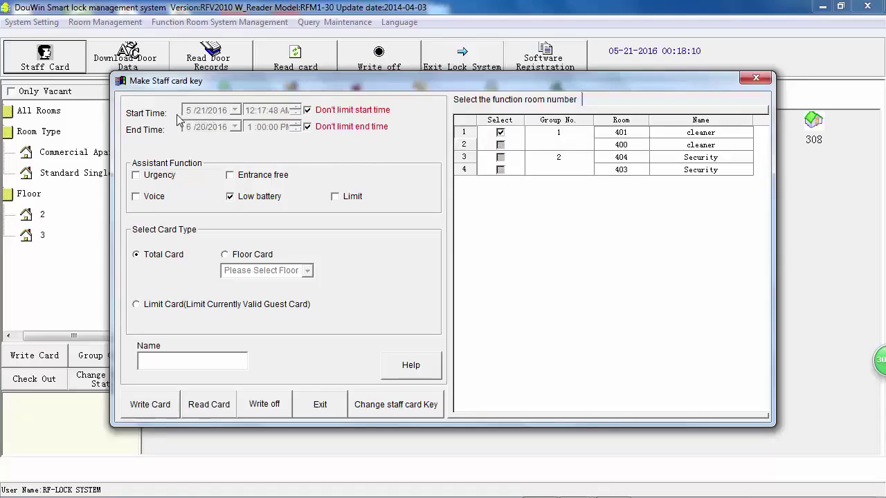
left_click(308, 111)
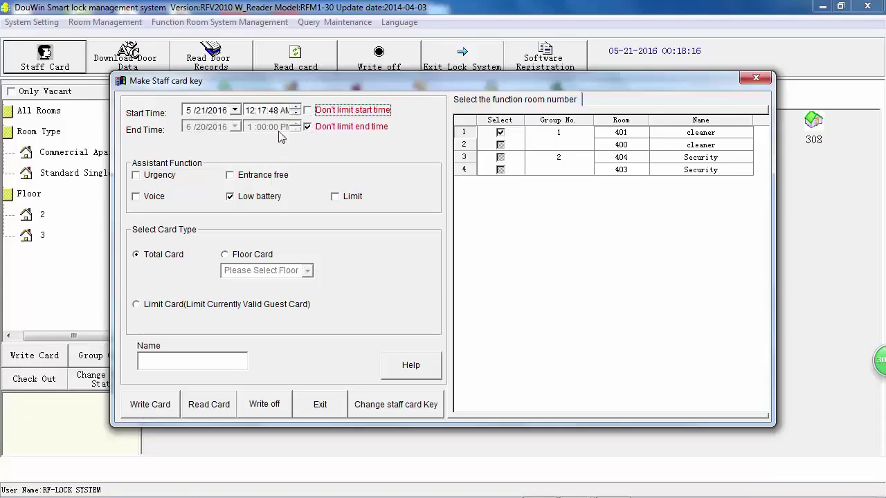
left_click(307, 111)
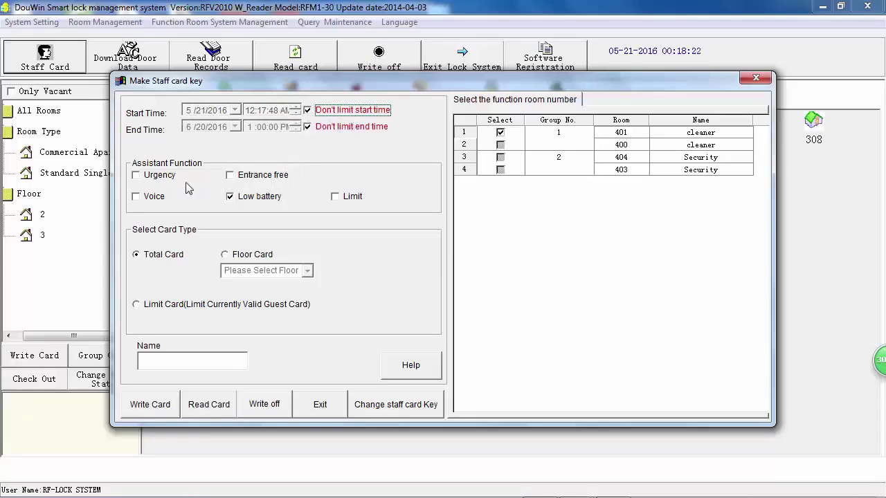
left_click(158, 258)
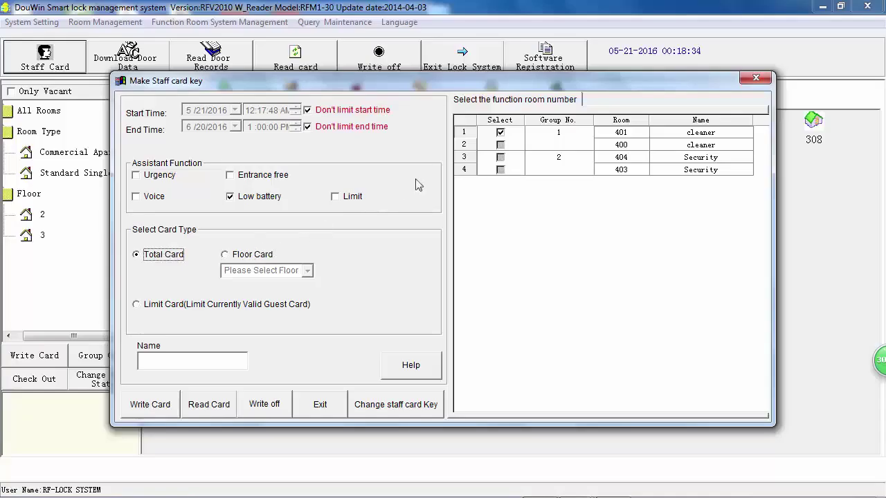
left_click(261, 260)
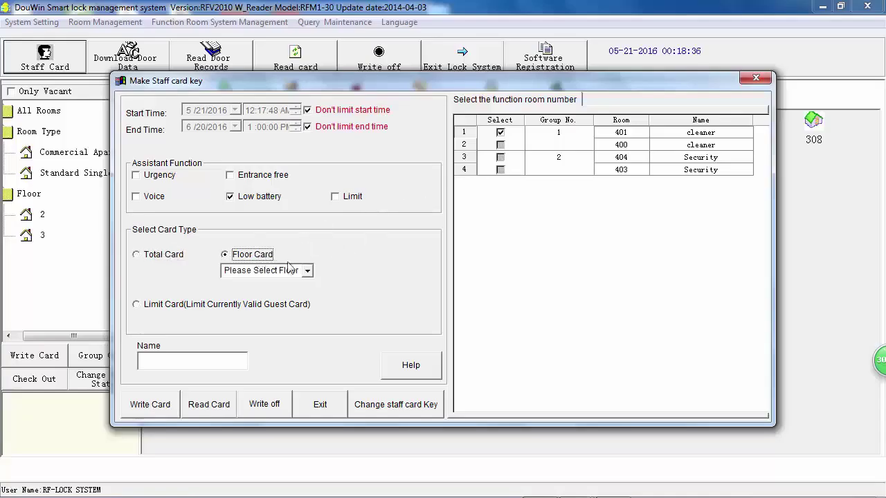
Try floors 2 and 3 in the floor list, then switch the staff card back to Total Card.
left_click(307, 270)
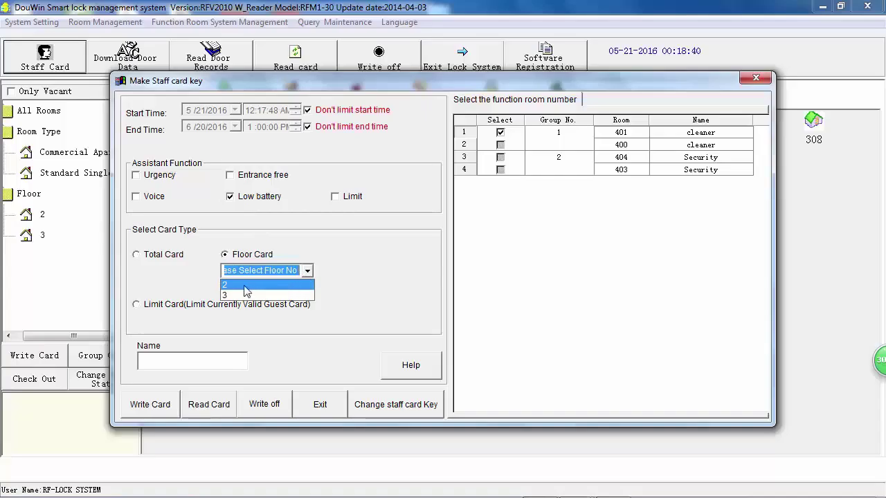
left_click(257, 286)
left_click(306, 271)
left_click(286, 297)
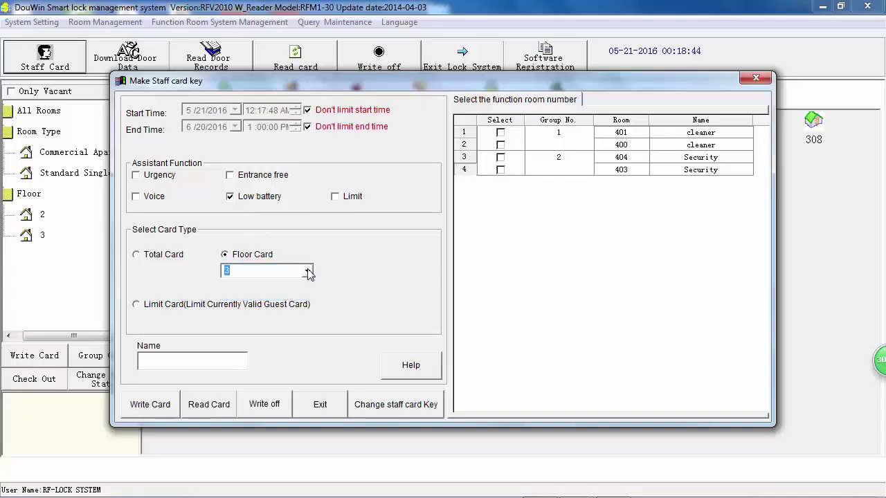
left_click(307, 272)
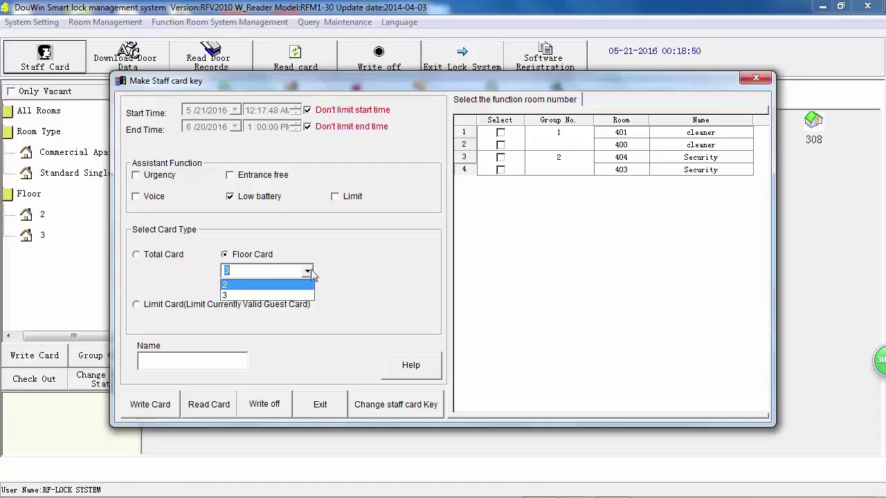
left_click(307, 269)
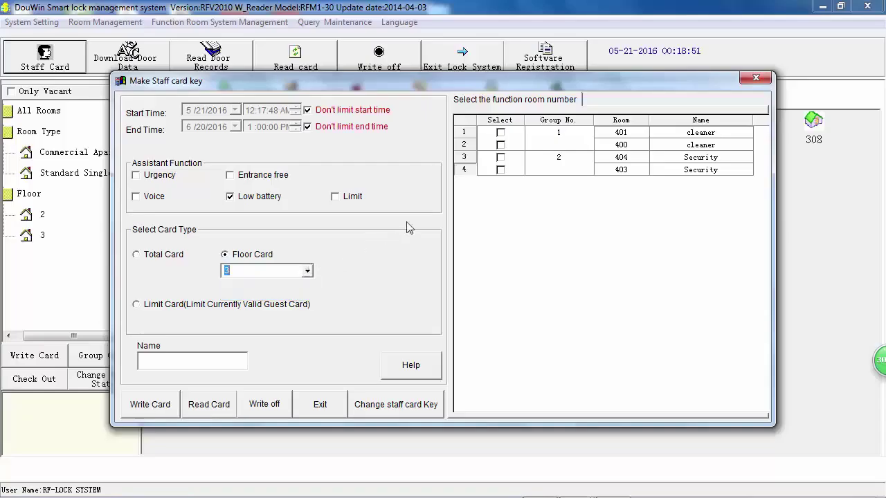
left_click(308, 275)
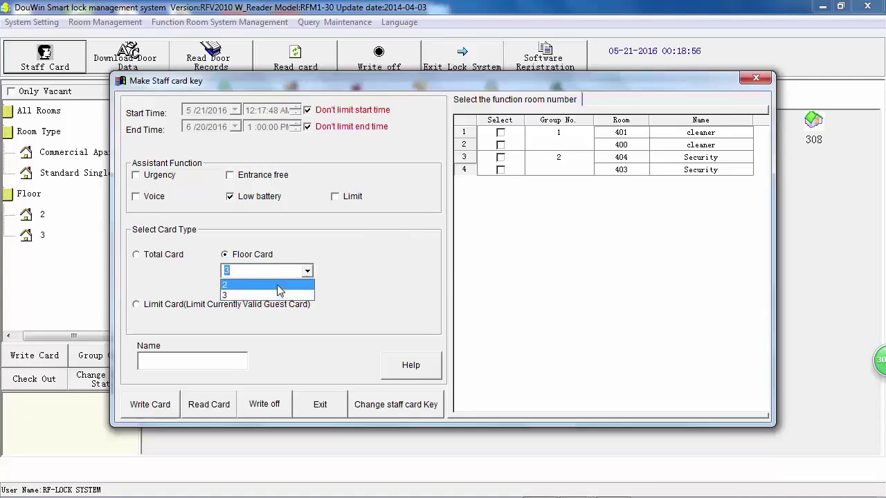
left_click(278, 286)
left_click(309, 271)
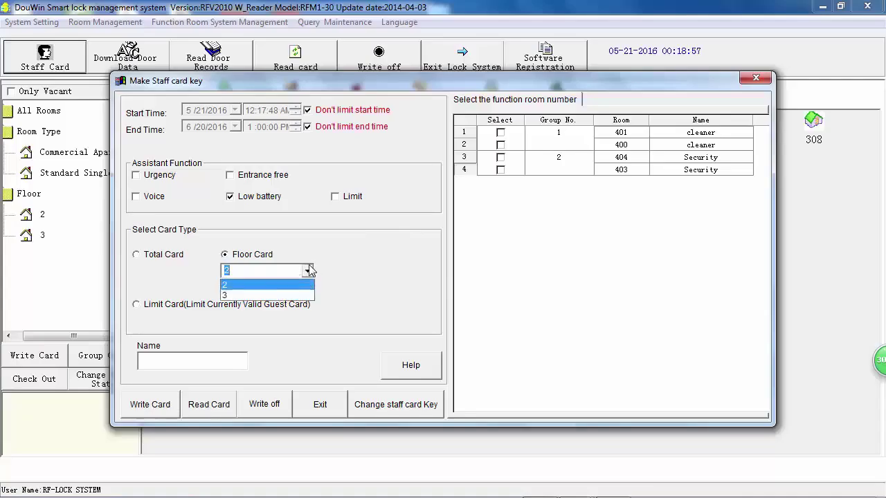
left_click(280, 296)
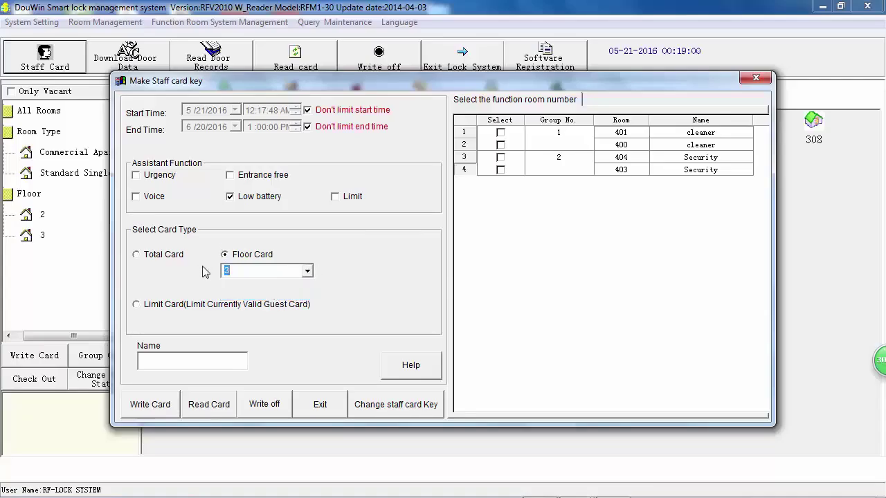
left_click(308, 272)
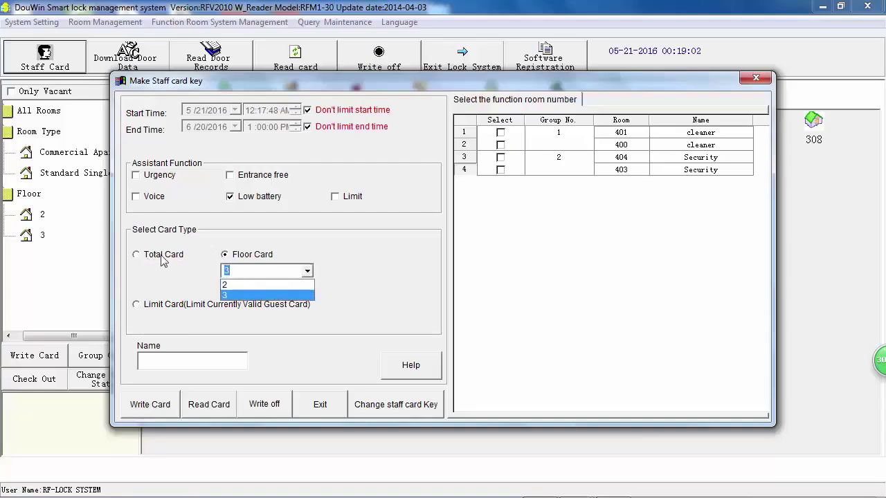
left_click(138, 256)
left_click(137, 255)
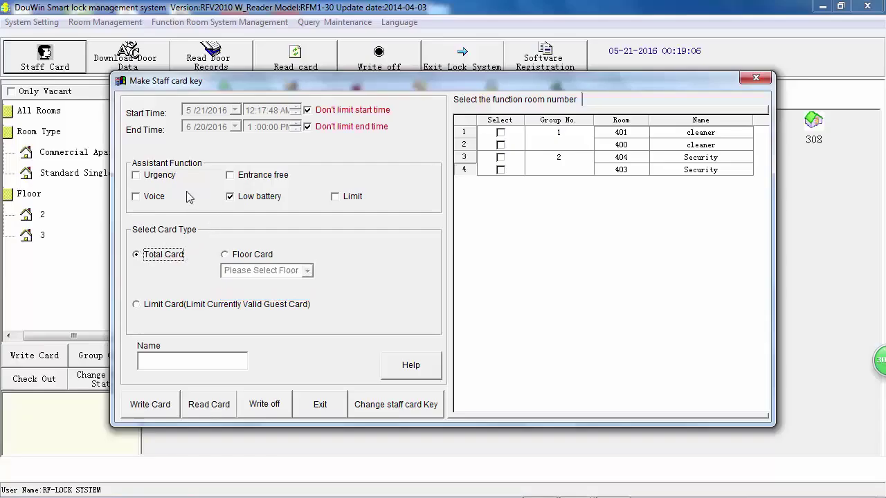
Toggle Urgency on and back off, then enable Entrance free under Assistant Function.
left_click(136, 176)
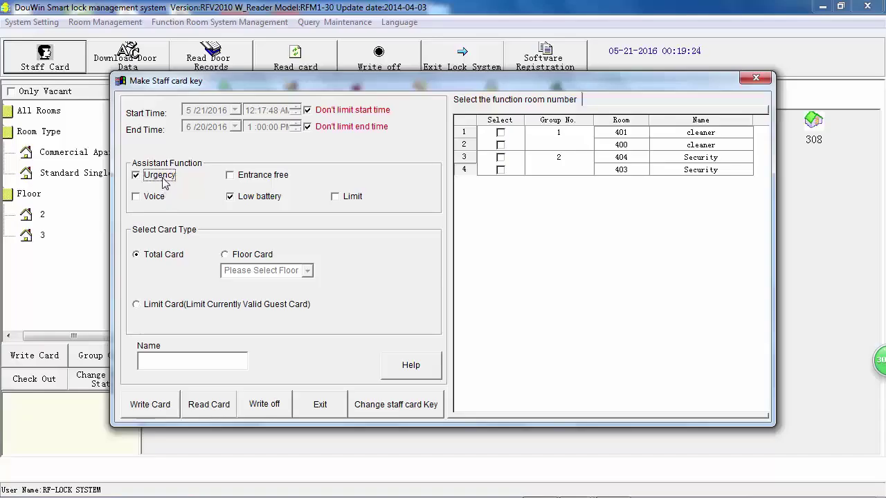
left_click(146, 179)
left_click(151, 179)
left_click(234, 180)
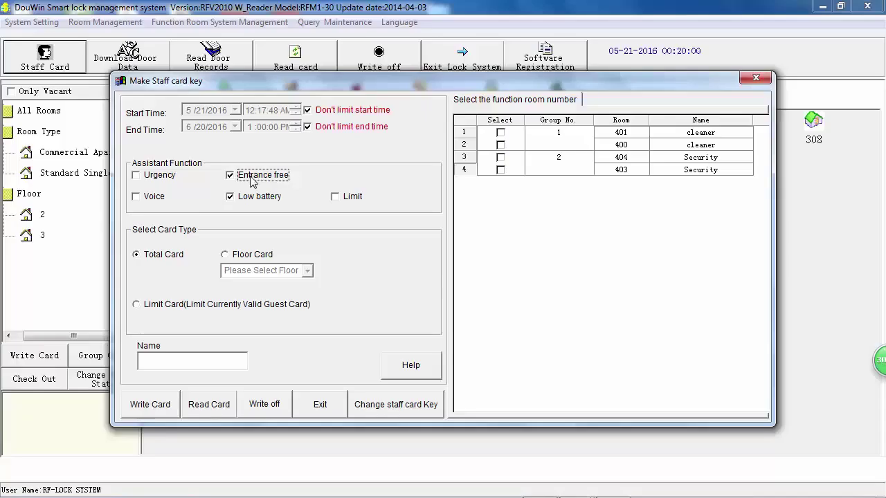
Turn off Entrance free and Low battery, testing the Voice option and leaving it off.
left_click(252, 182)
left_click(150, 200)
left_click(146, 205)
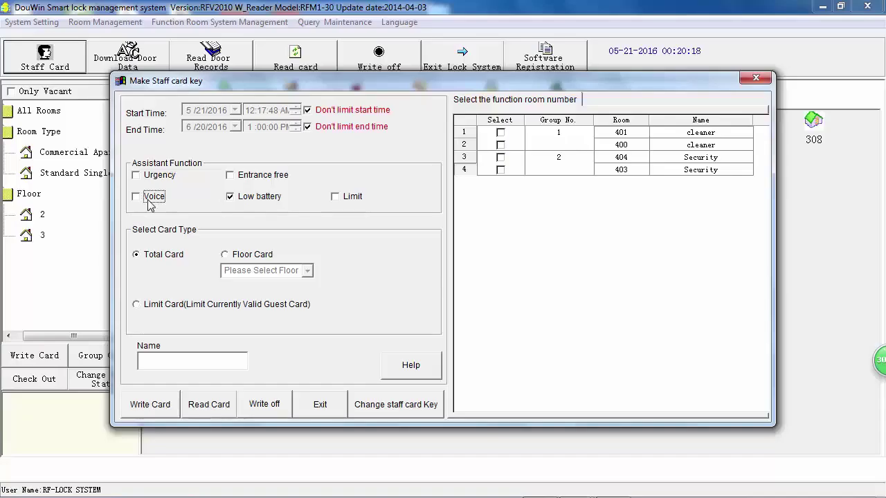
left_click(150, 201)
left_click(150, 201)
left_click(233, 198)
left_click(233, 199)
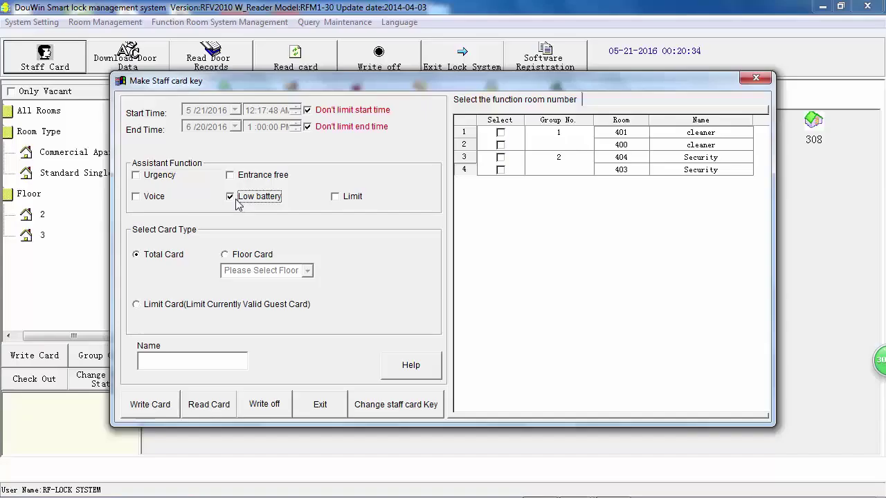
left_click(256, 199)
left_click(254, 199)
Test the Limit function and leave it off, then place the cursor in the Name field.
left_click(336, 199)
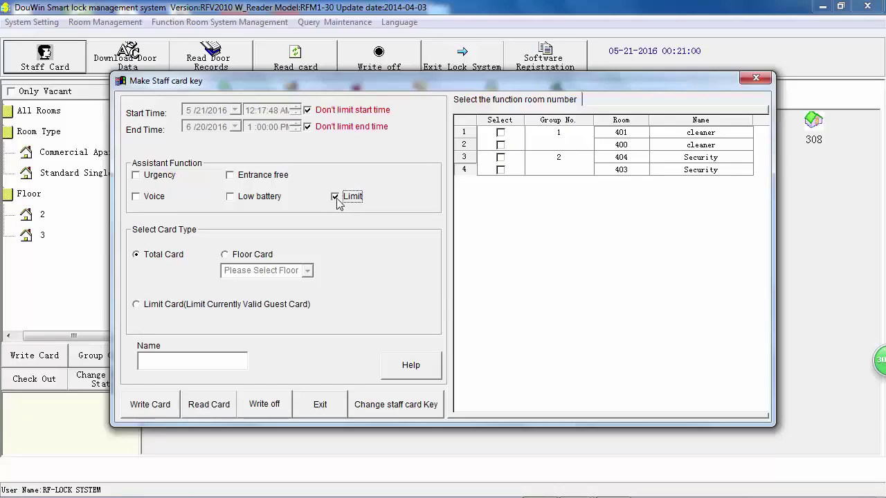
left_click(338, 200)
left_click(339, 200)
left_click(338, 199)
left_click(338, 200)
left_click(338, 199)
left_click(338, 199)
left_click(349, 195)
left_click(167, 366)
Enter the staff member's name, include cleaner room 401, and write the total staff card.
type("ahmed")
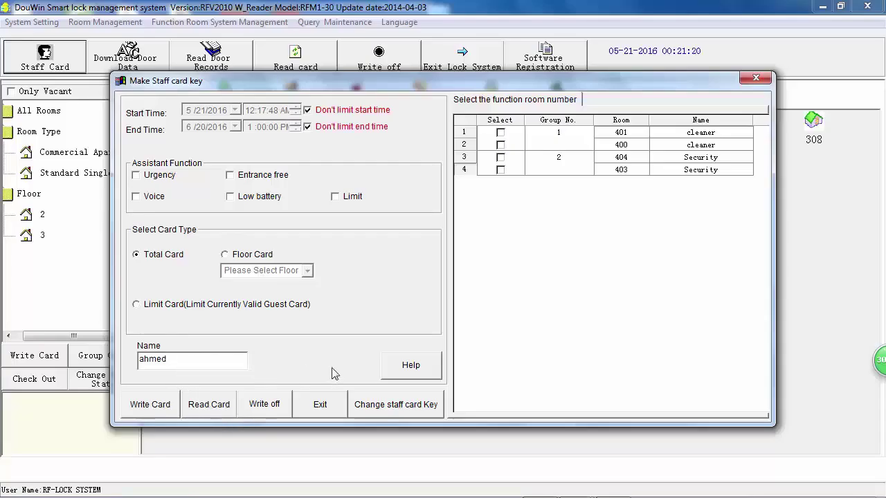
left_click(501, 133)
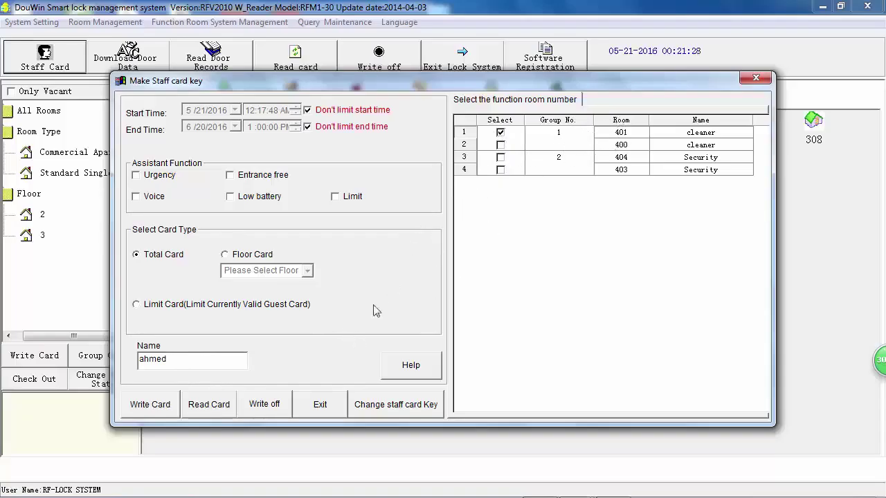
left_click(154, 409)
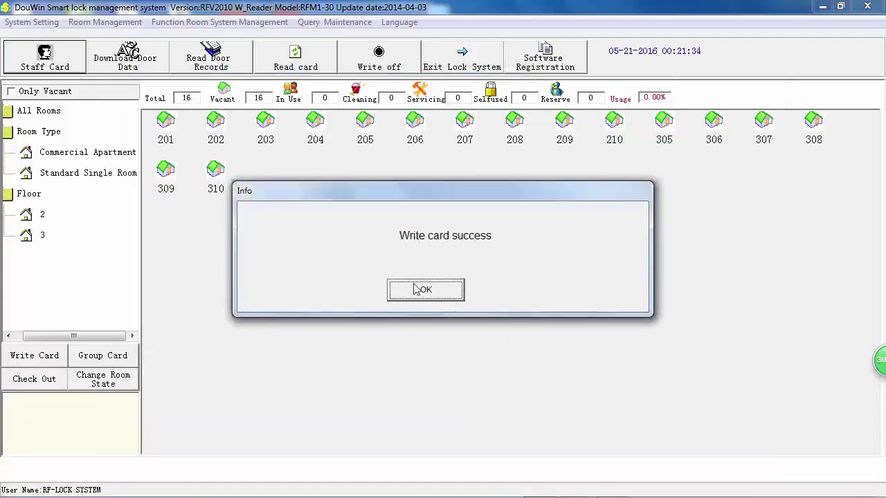
left_click(425, 290)
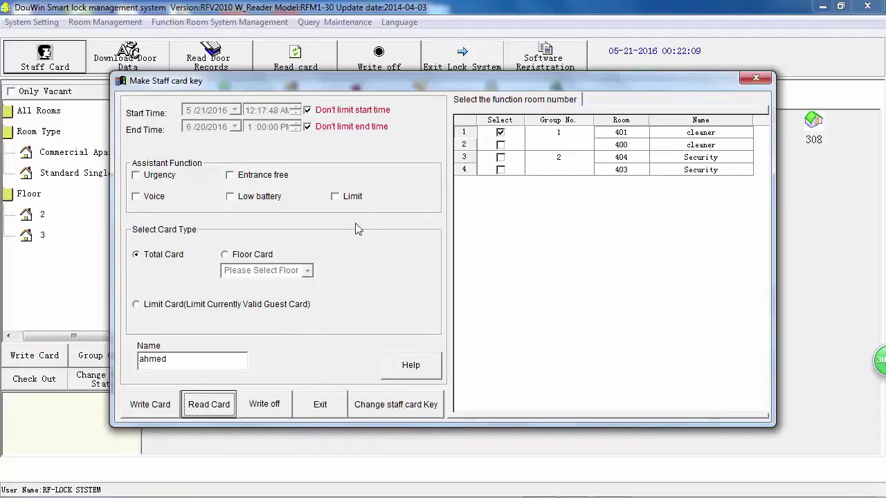
Review the building 1 floor 3 Floor Card and Totel-card entries, then untick room 401.
left_click(391, 407)
left_click(468, 88)
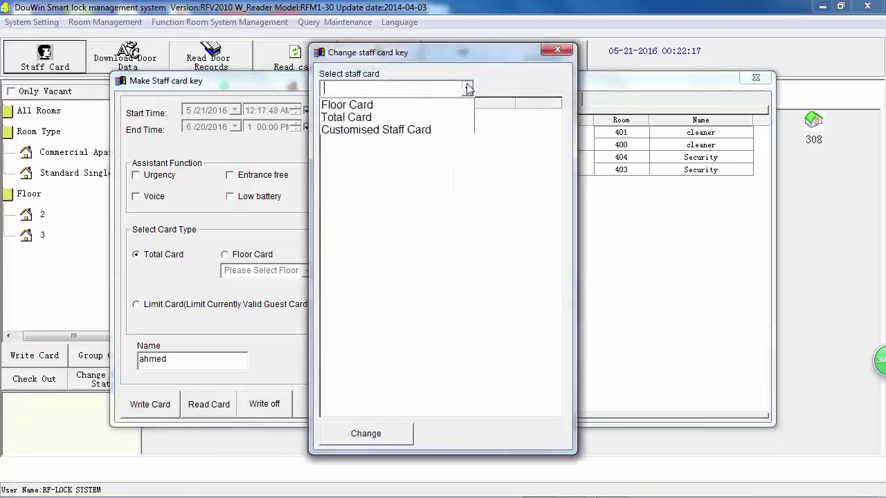
left_click(443, 102)
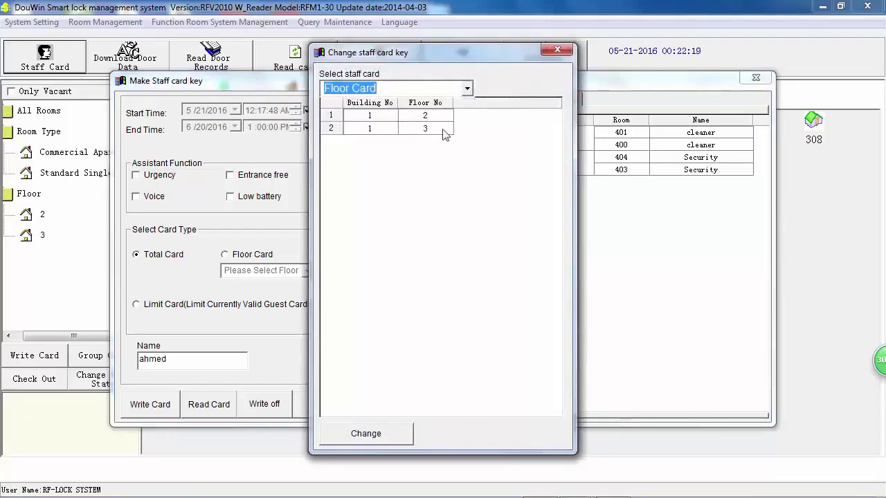
left_click(409, 130)
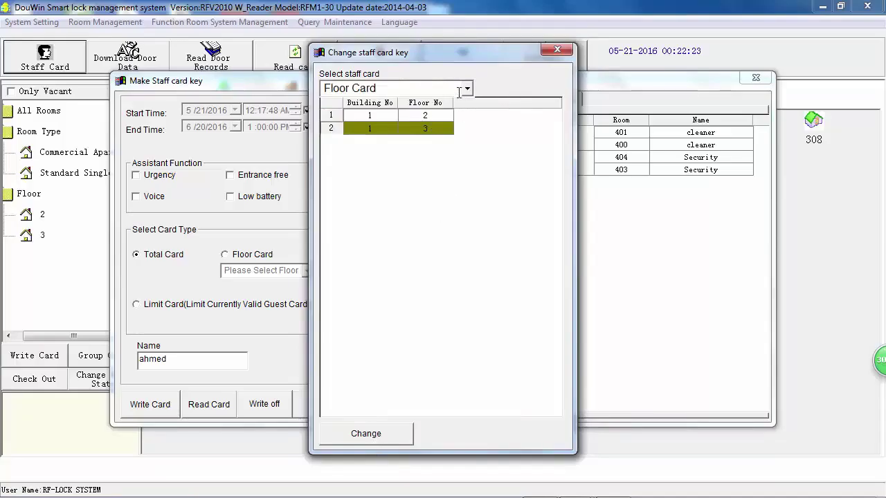
left_click(467, 88)
left_click(444, 117)
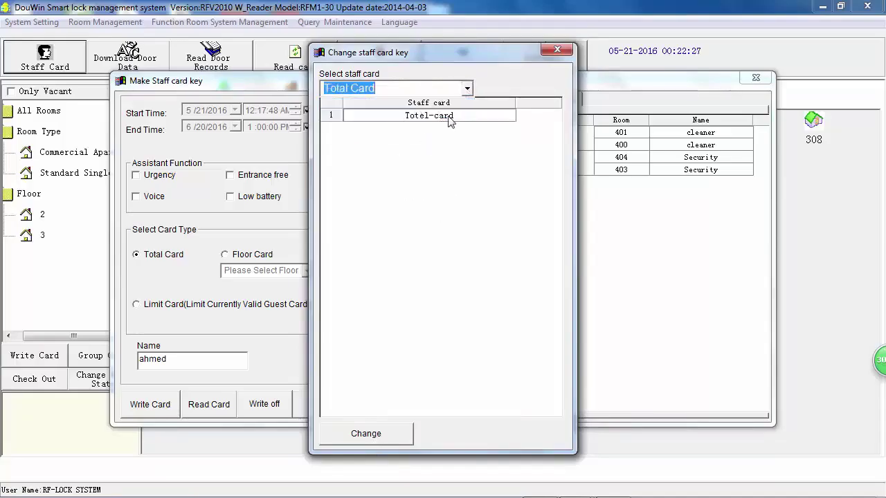
left_click(450, 119)
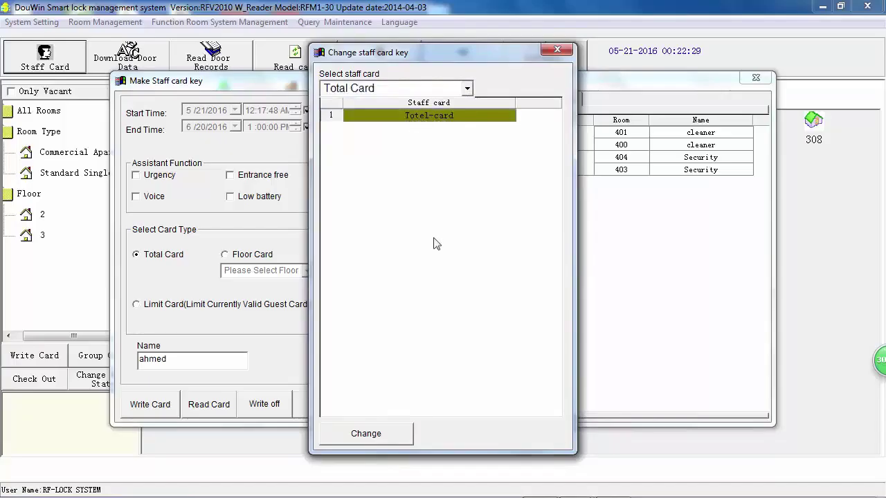
left_click(558, 49)
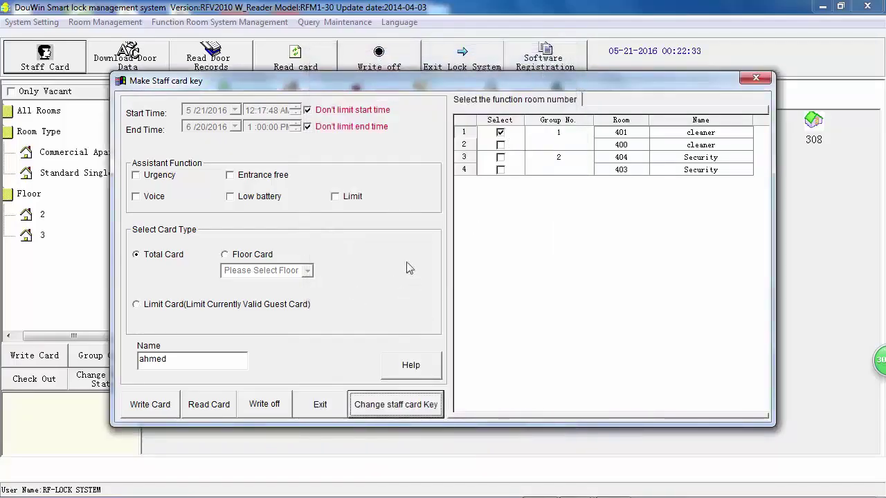
left_click(499, 133)
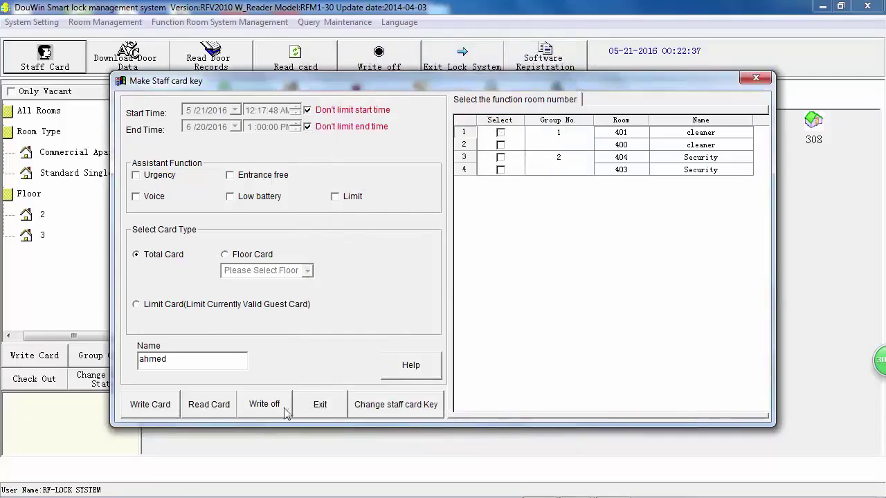
Exit the Make Staff card key form back to the 16-room status overview.
left_click(339, 409)
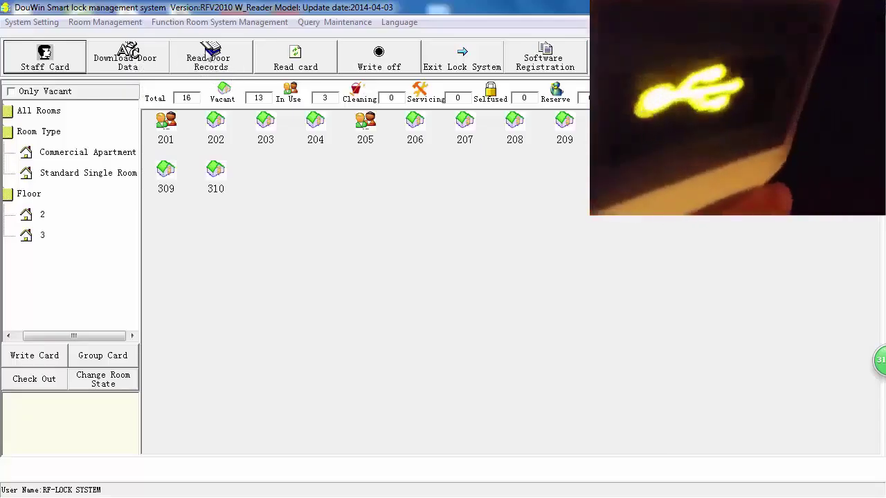
Open Read Door Records with language 2-English and the Rooms count set to 20.
left_click(231, 62)
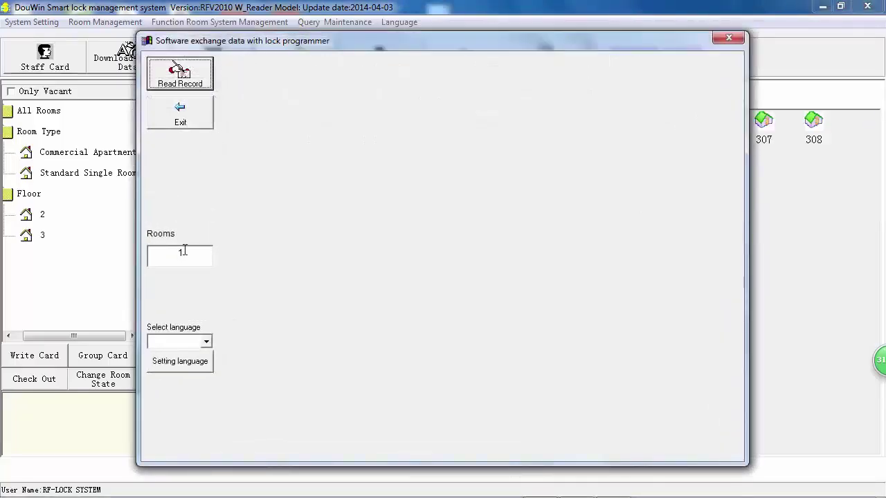
left_click(207, 343)
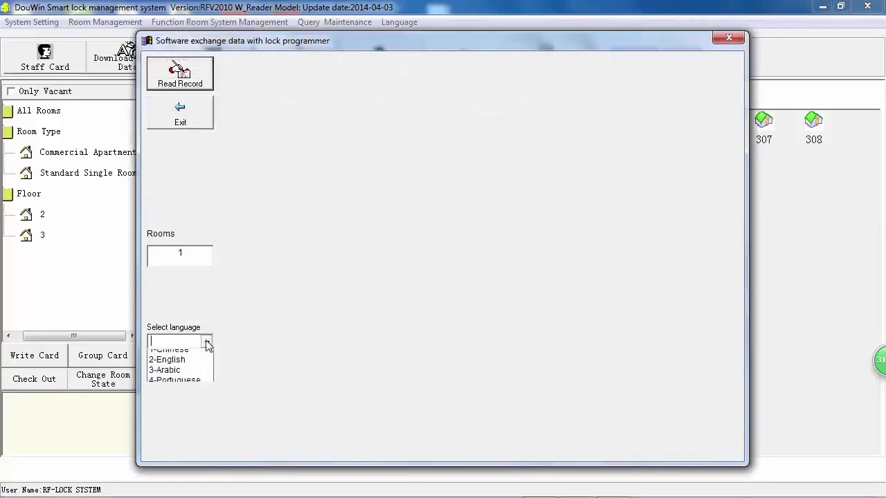
left_click(183, 367)
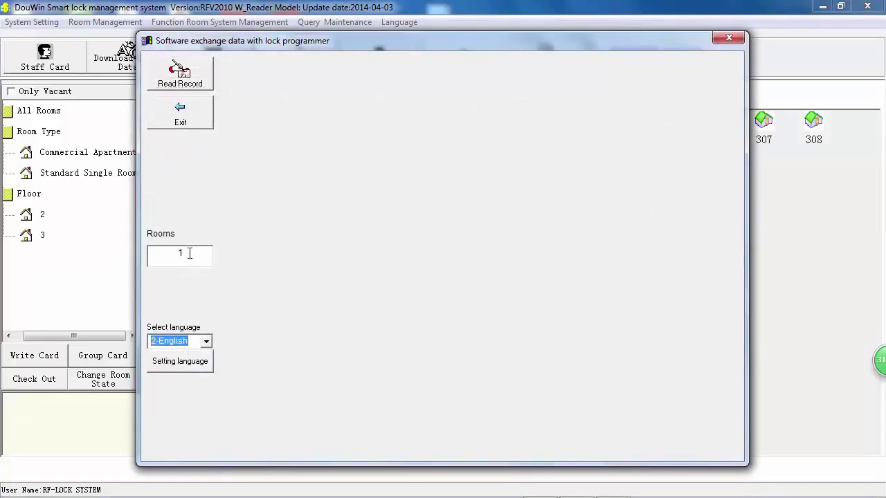
double_click(181, 252)
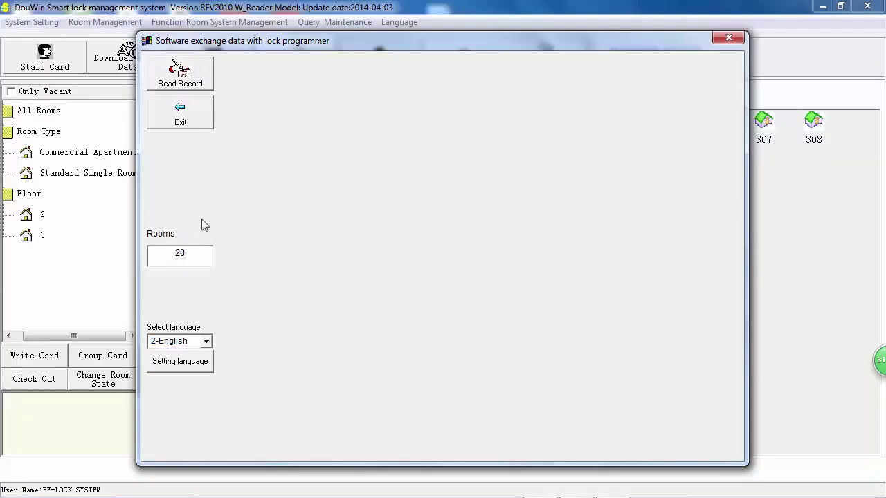
Read the unlock records from the lock programmer, confirming the Info prompt.
left_click(191, 75)
left_click(383, 283)
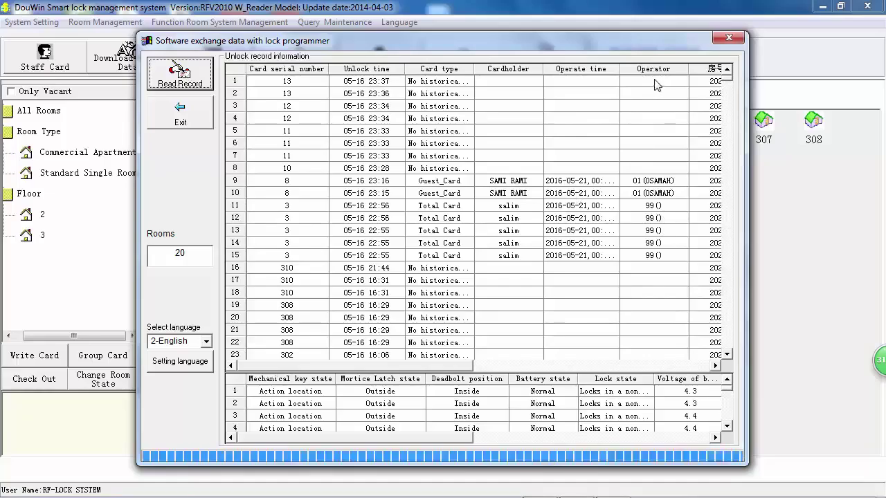
Dismiss the extraction-finished message and scroll the unlock records down to room 201's entries.
left_click(532, 365)
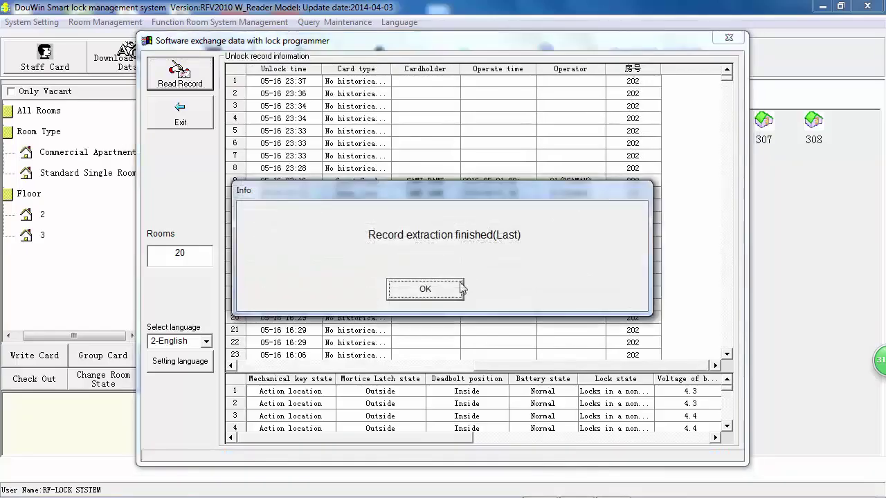
left_click(447, 291)
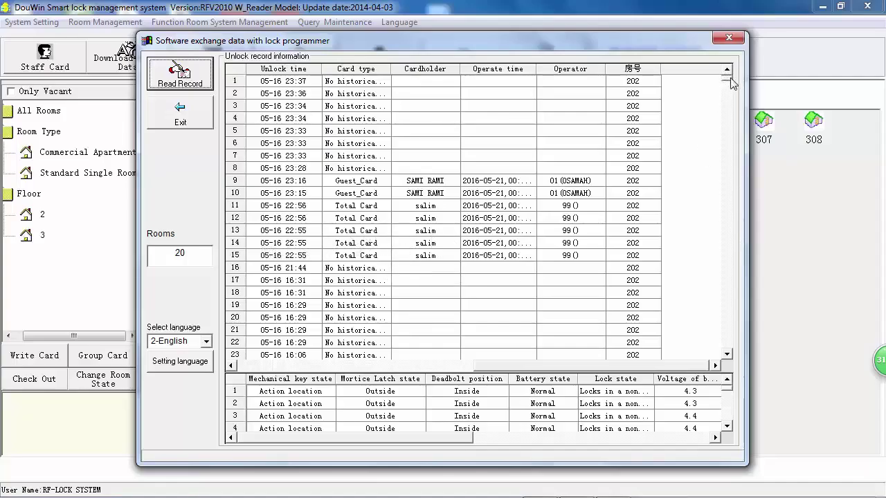
scroll(578, 256, "down", 5)
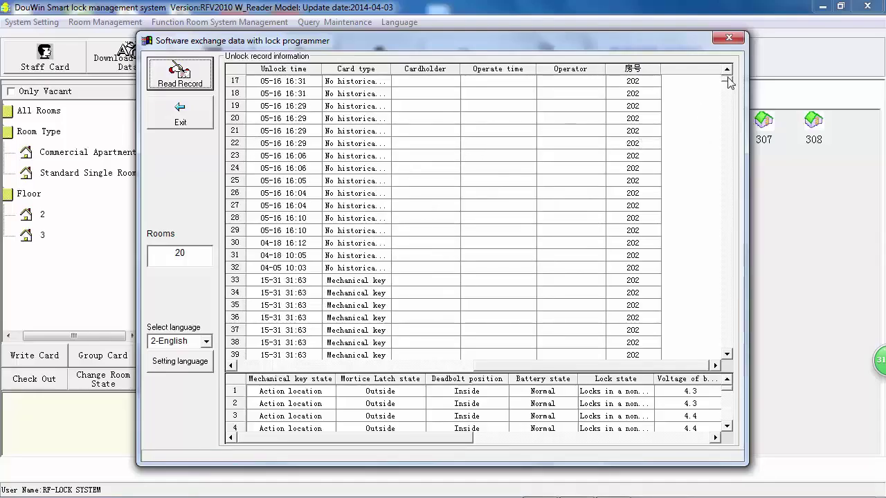
scroll(728, 82, "down", 20)
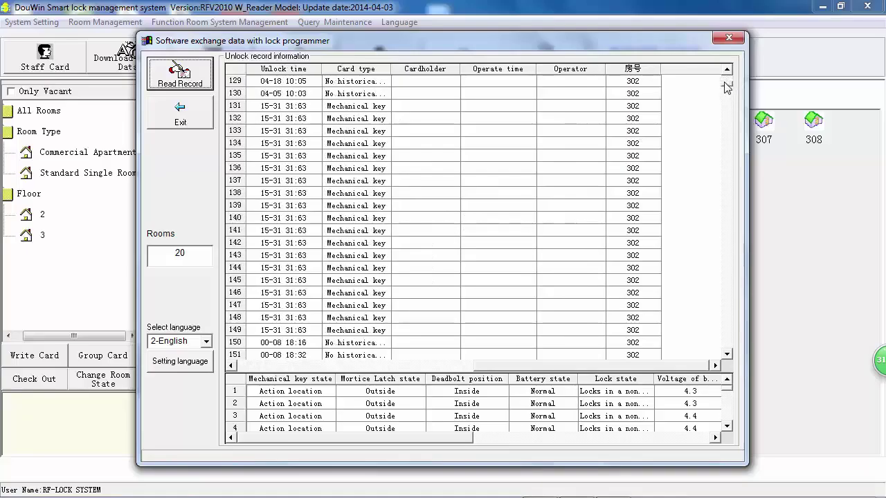
scroll(727, 86, "up", 10)
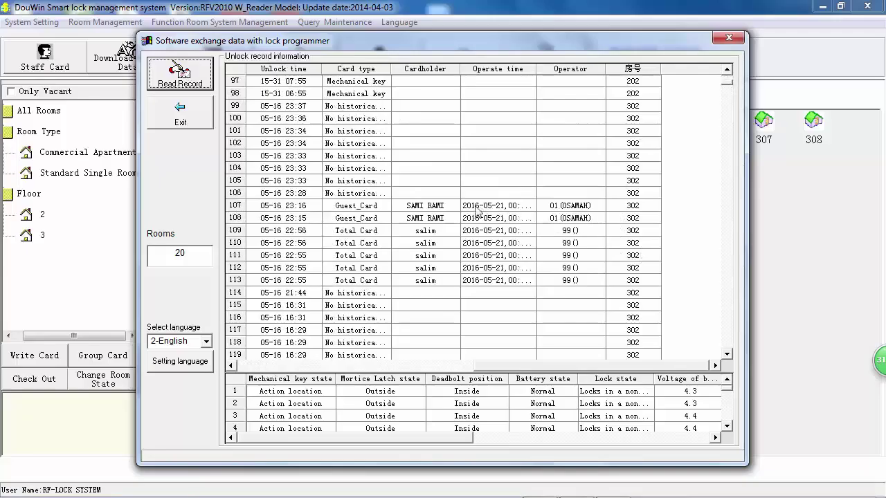
scroll(732, 92, "up", 7)
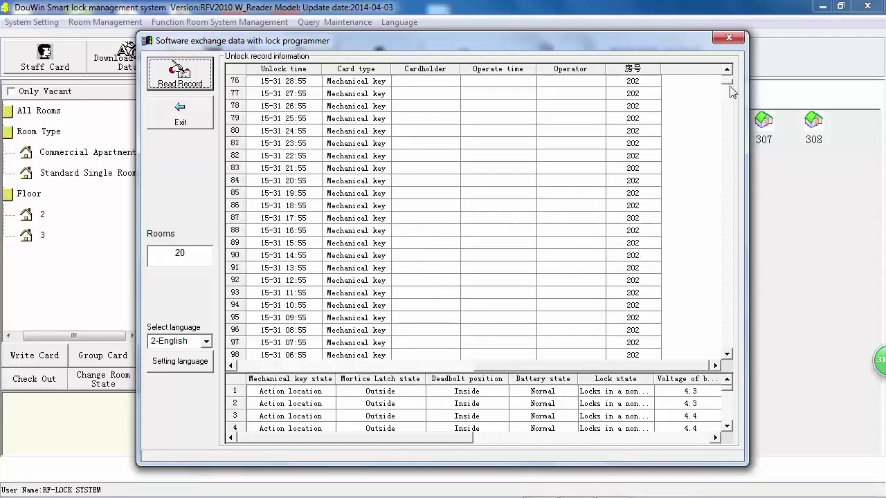
mouse_move(732, 91)
left_mouse_down()
mouse_move(733, 117)
mouse_move(739, 104)
left_mouse_up()
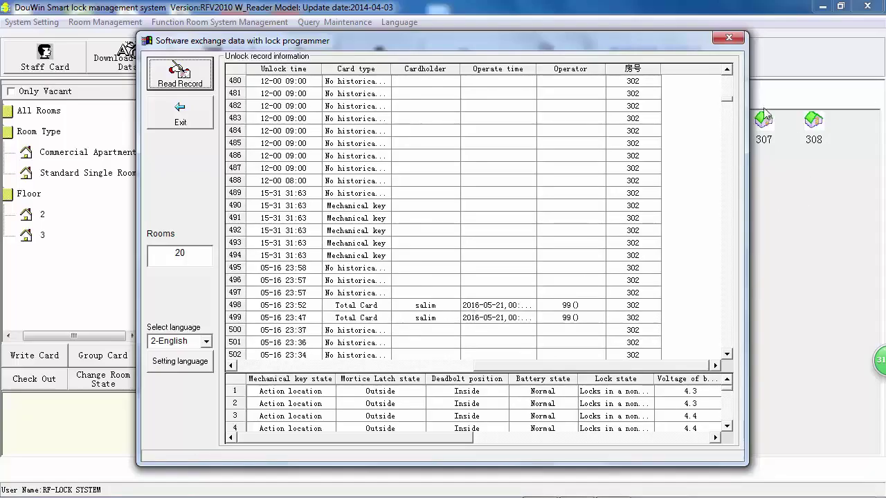
scroll(729, 103, "down", 16)
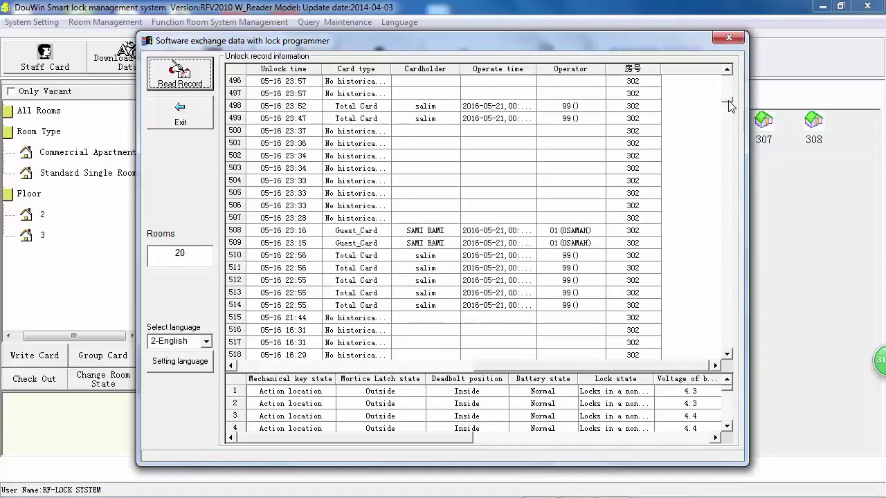
left_click_drag(729, 103, 734, 231)
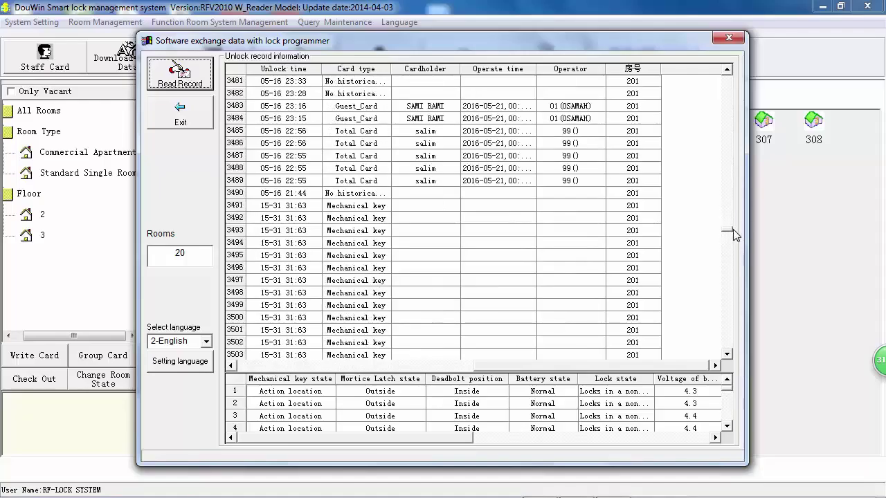
left_click_drag(734, 236, 736, 291)
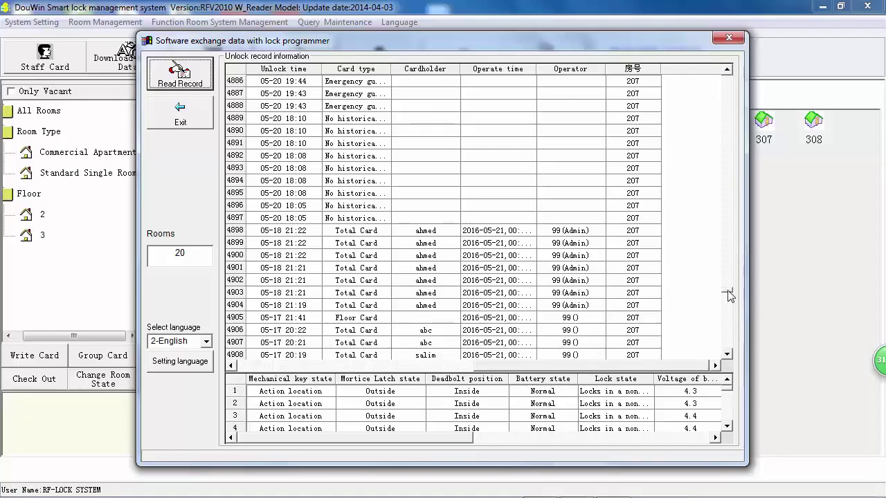
Scroll the unlock records past rooms 207 and 205 to room 302's mechanical-key entries.
left_click_drag(728, 295, 728, 316)
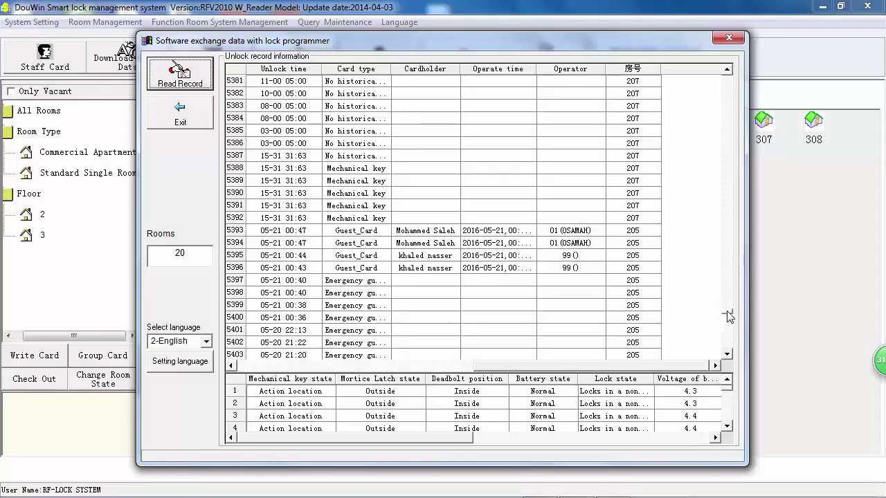
left_click_drag(730, 317, 742, 90)
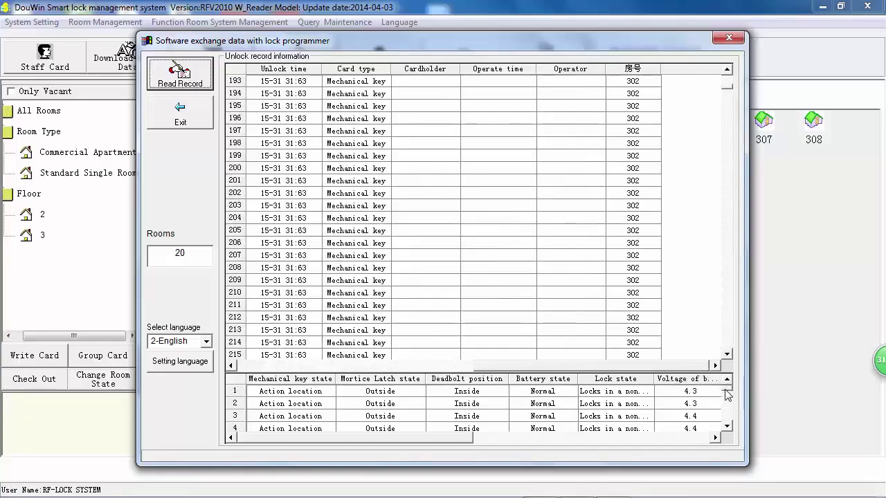
Scroll the tables back to the room number column, then read records again and confirm.
left_click_drag(728, 395, 728, 404)
left_click_drag(476, 364, 239, 364)
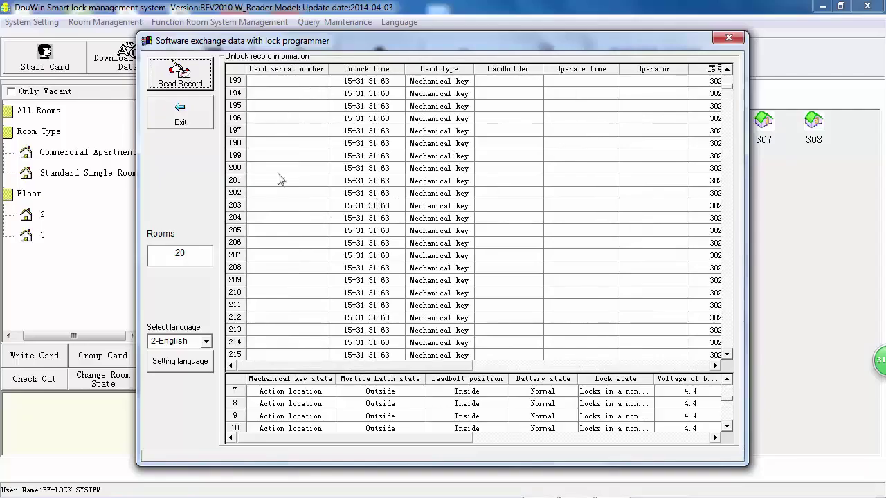
left_click(569, 365)
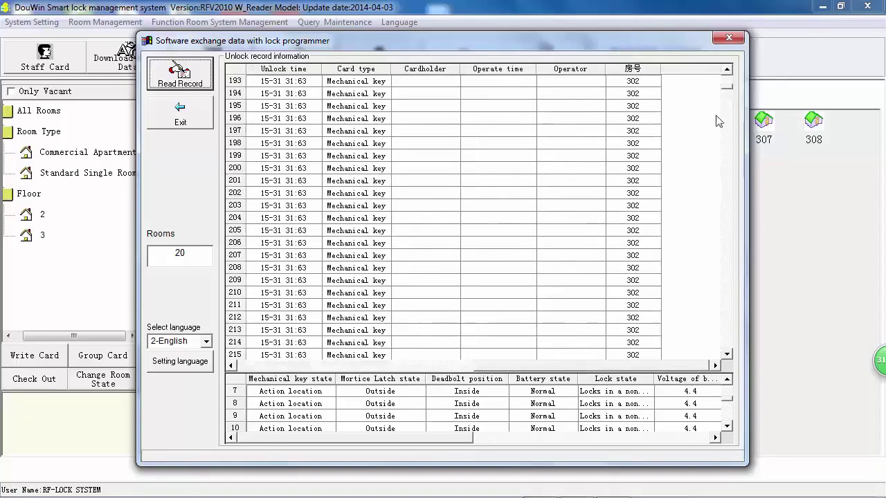
left_click_drag(728, 93, 728, 79)
left_click(185, 75)
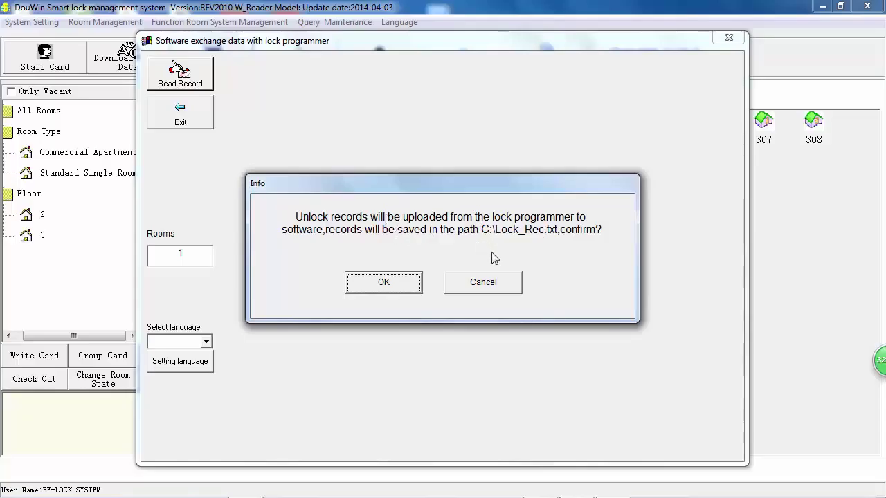
left_click(401, 285)
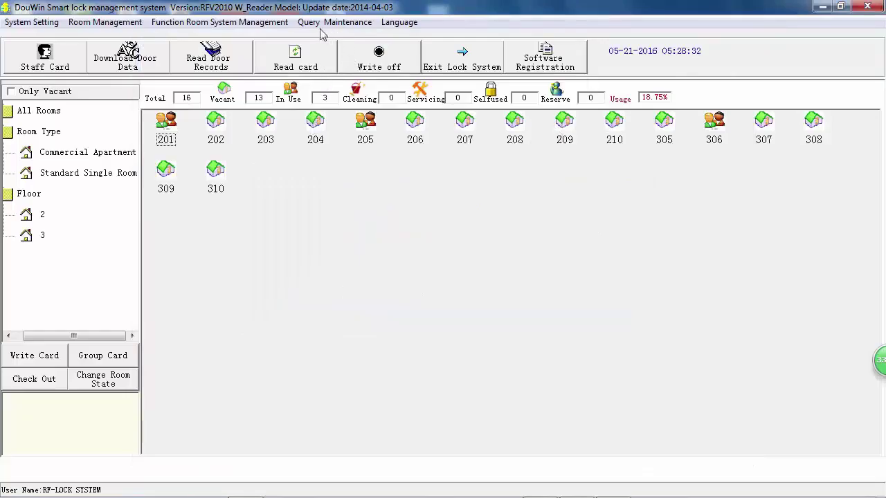
Show the 10 latest guest card key records via Query Maintenance > Query Latest records.
left_click(344, 22)
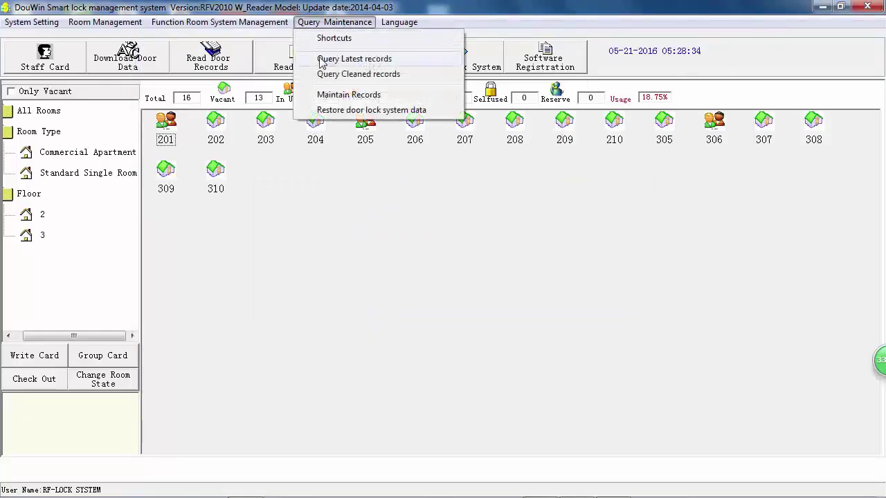
left_click(365, 61)
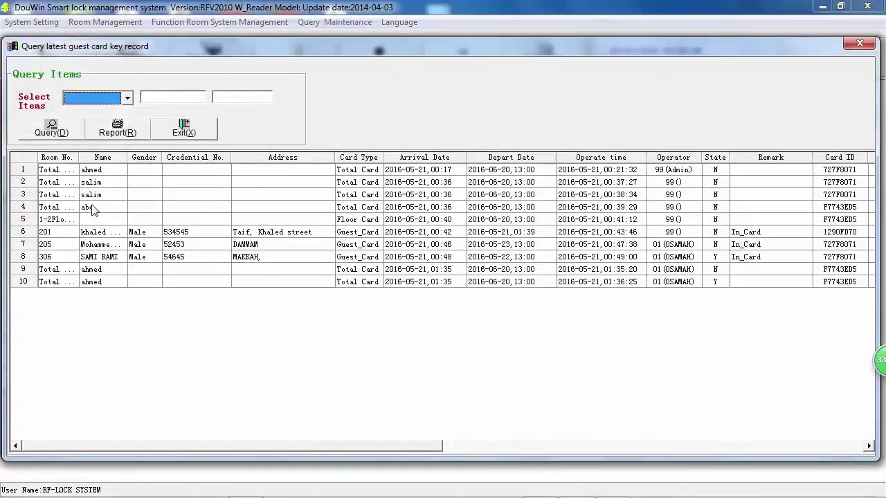
Filter the guest card records by Room No 201 and run the query.
left_click(127, 99)
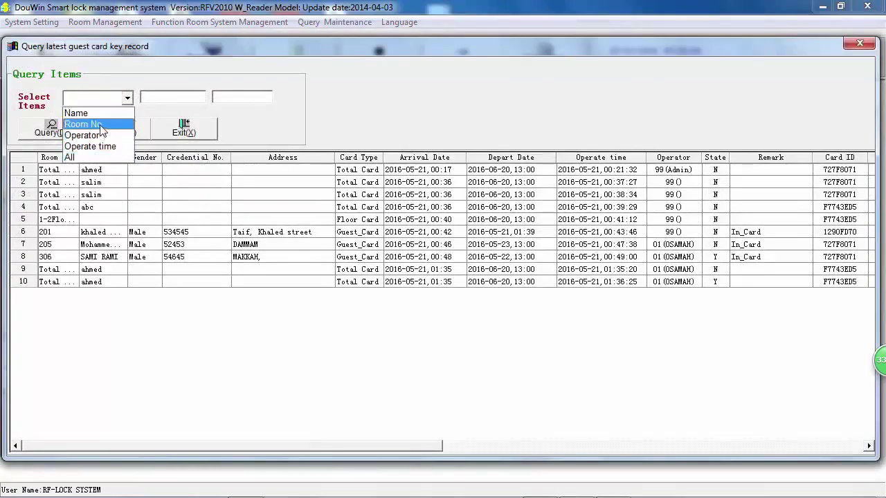
left_click(96, 125)
left_click(153, 97)
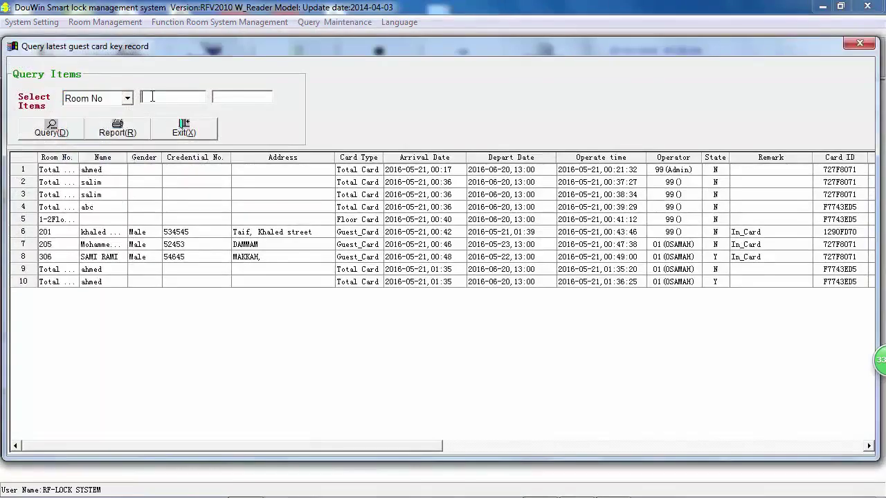
type("201")
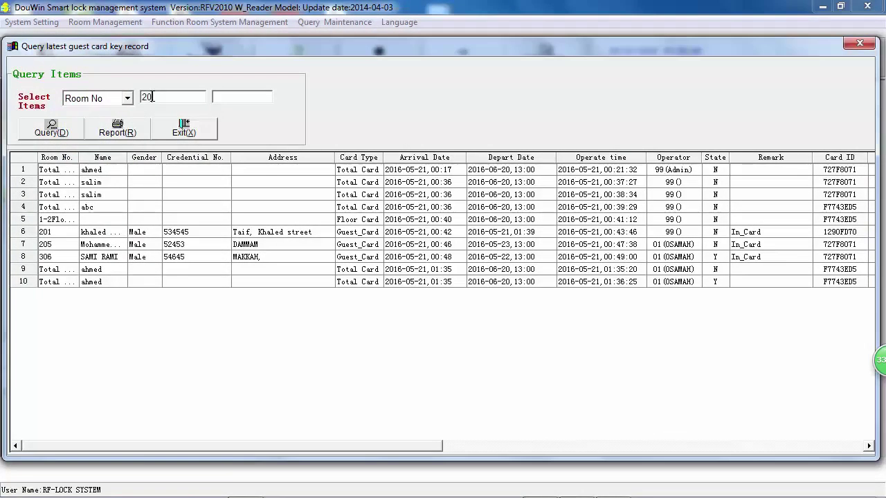
left_click(52, 130)
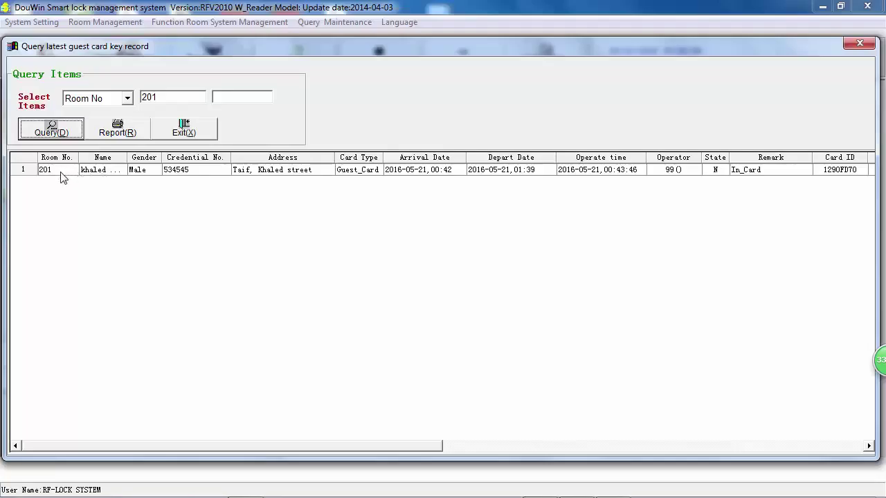
left_click(154, 176)
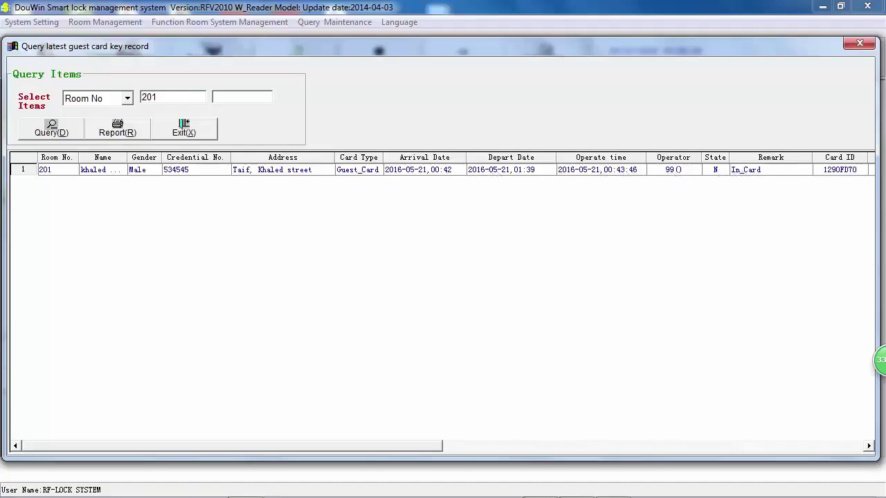
left_click(127, 101)
left_click(97, 158)
left_click(73, 128)
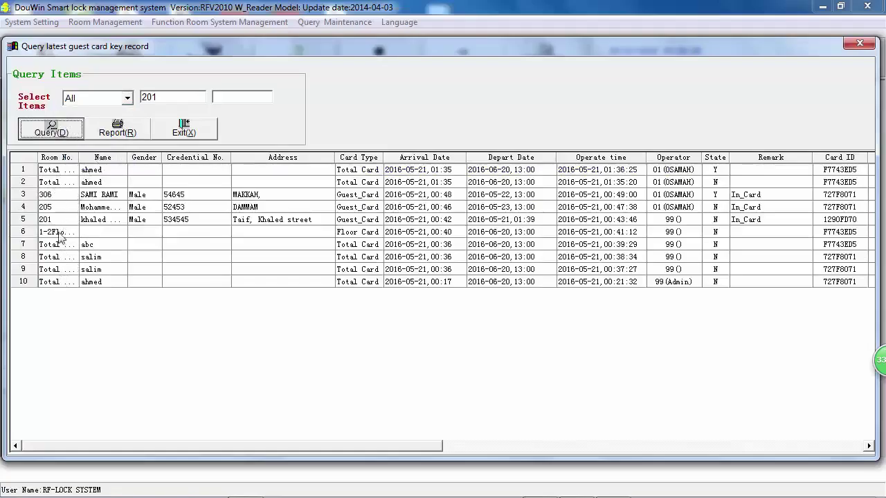
left_click_drag(58, 198, 64, 174)
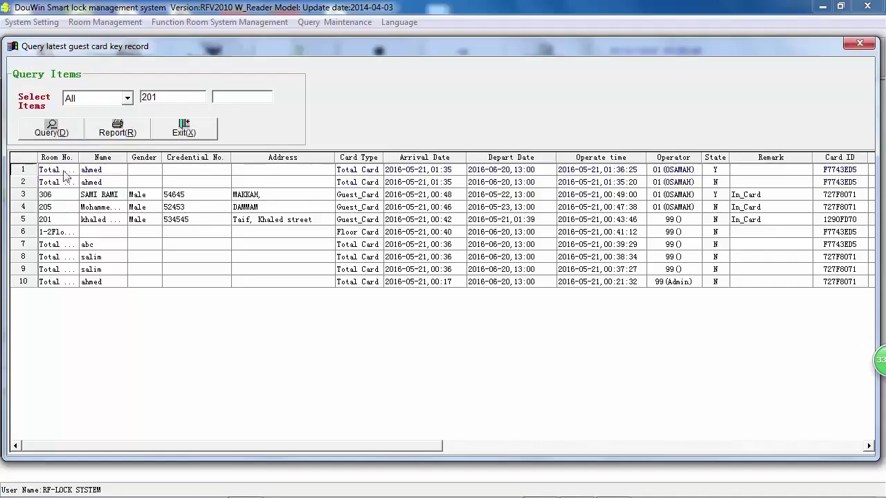
left_click(56, 183)
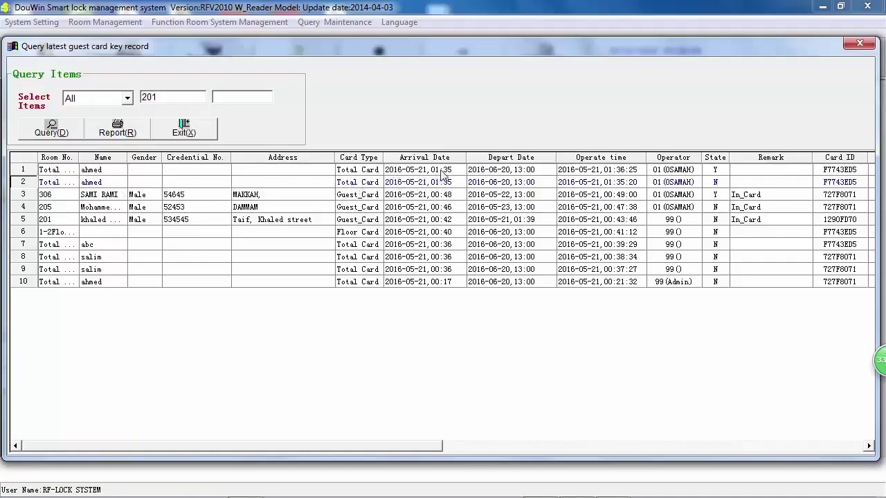
left_click(398, 173)
left_click(589, 181)
left_click(83, 208)
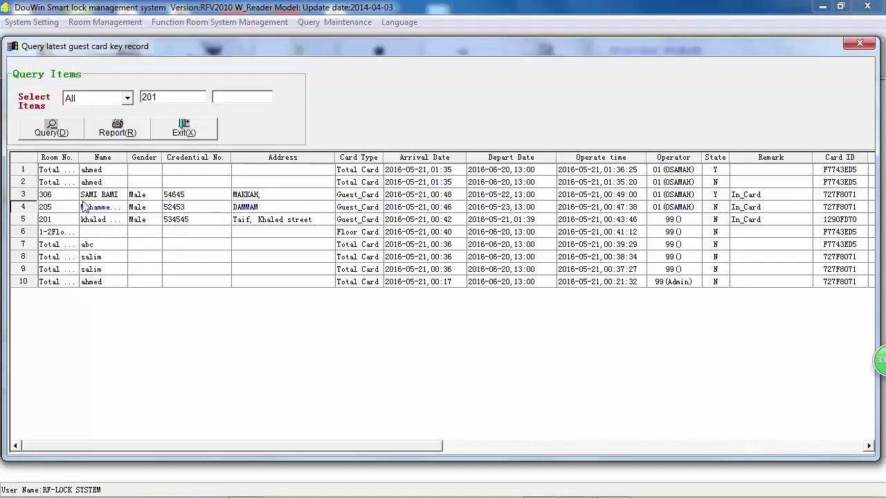
left_click(425, 183)
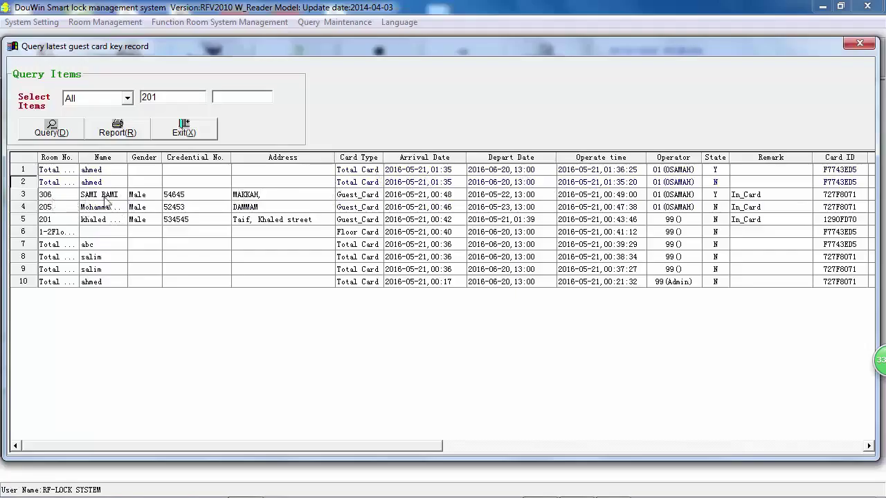
left_click(107, 199)
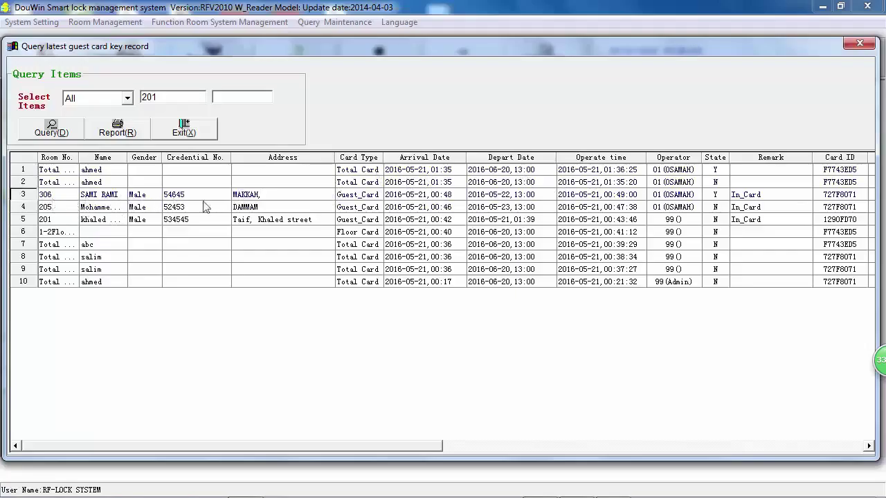
left_click(62, 211)
mouse_move(427, 246)
left_mouse_down()
mouse_move(455, 283)
mouse_move(609, 251)
left_mouse_up()
left_click(679, 198)
left_click(667, 221)
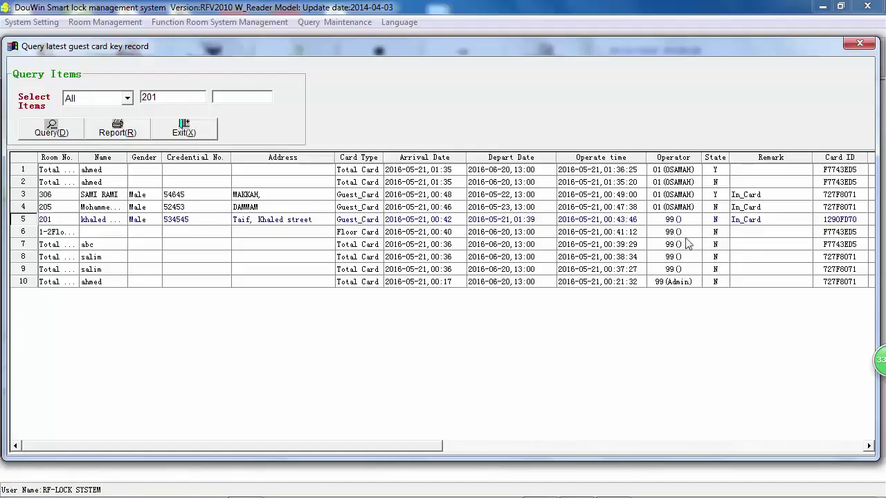
left_click(464, 446)
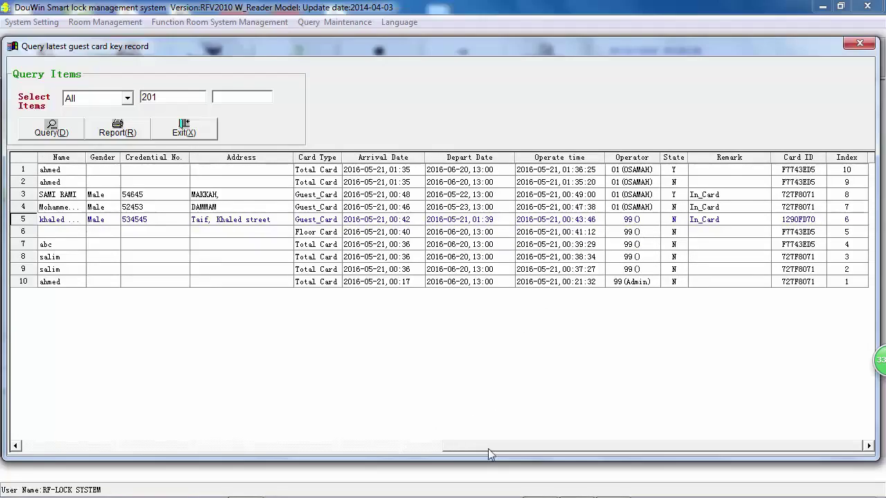
left_click_drag(462, 454, 61, 454)
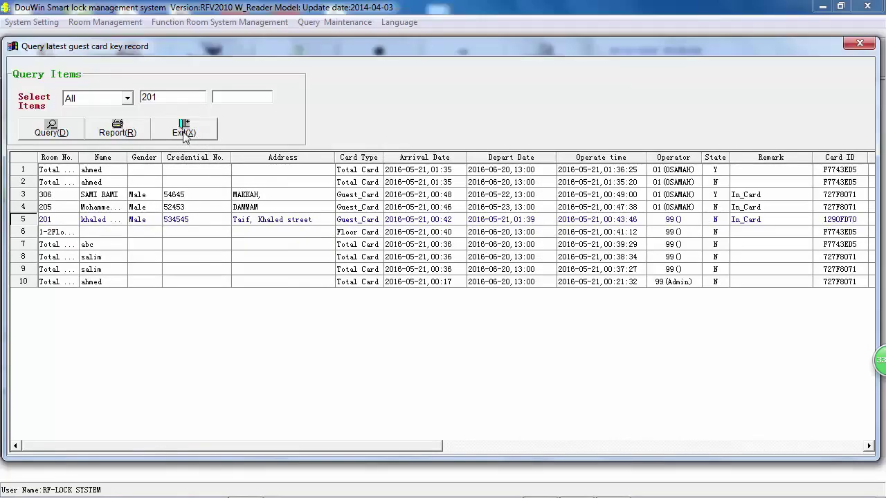
Close the key record query and read the room 201 guest card, valid until 5/26/2016 13:00.
left_click(184, 132)
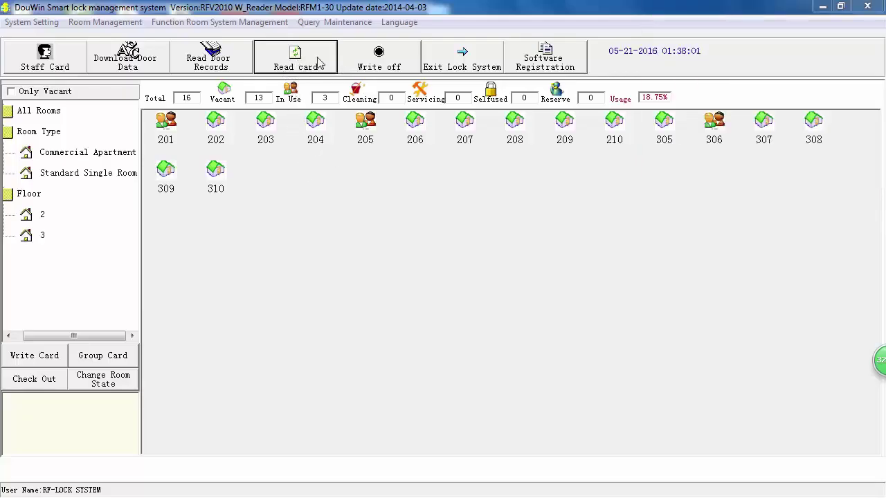
left_click(305, 70)
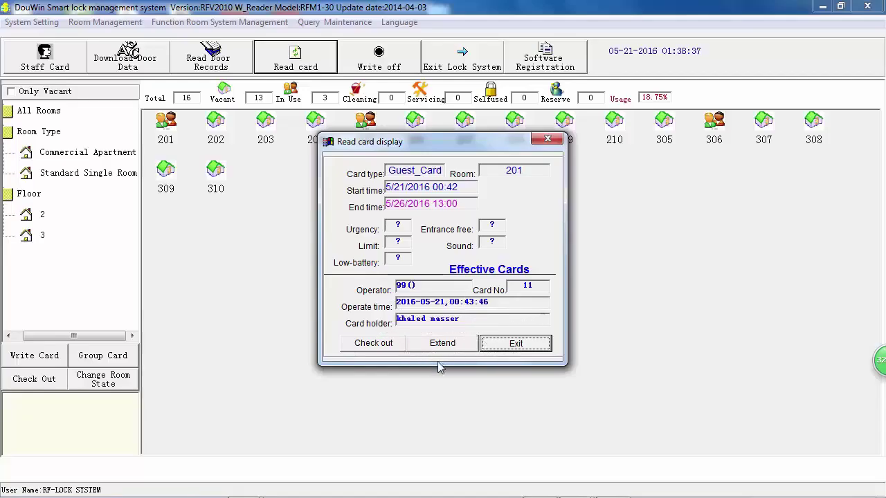
left_click(518, 349)
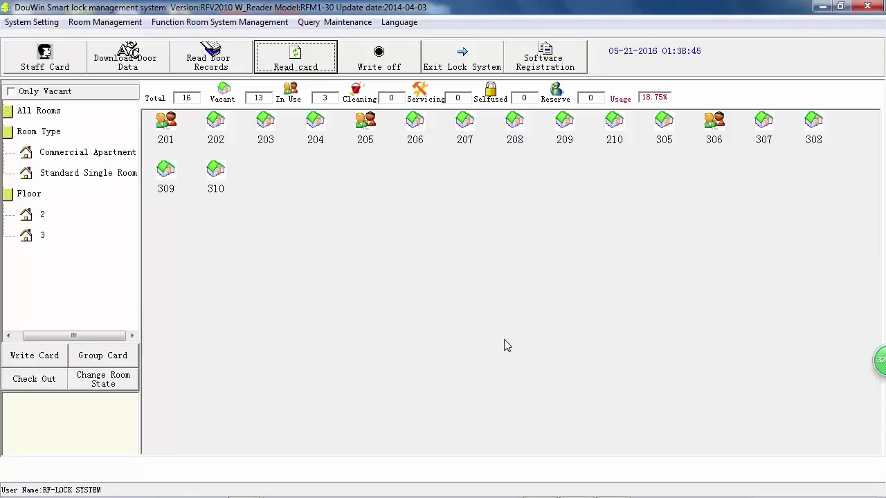
left_click(308, 64)
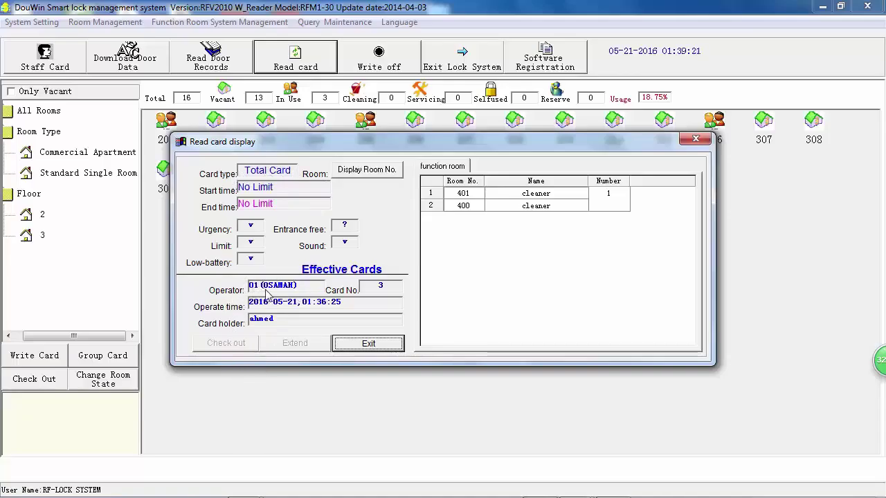
left_click(373, 345)
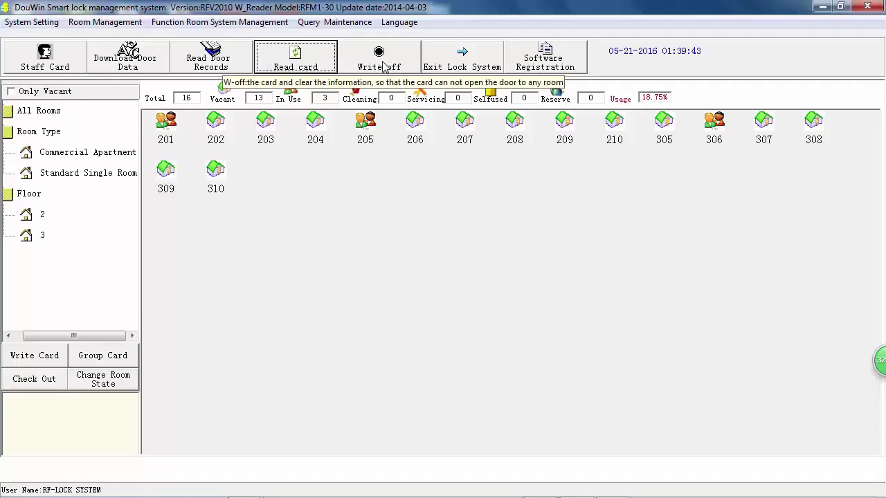
Write off the card on the reader, verify it reads as written off, then write it off again.
left_click(384, 65)
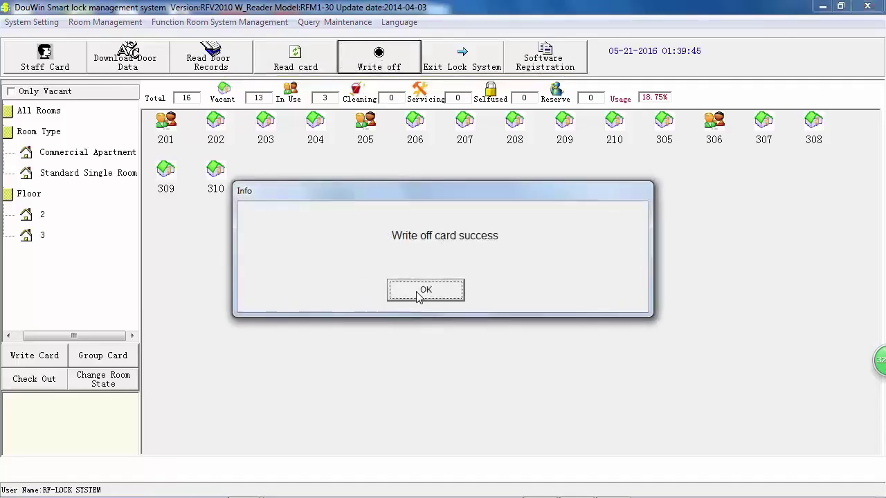
left_click(418, 293)
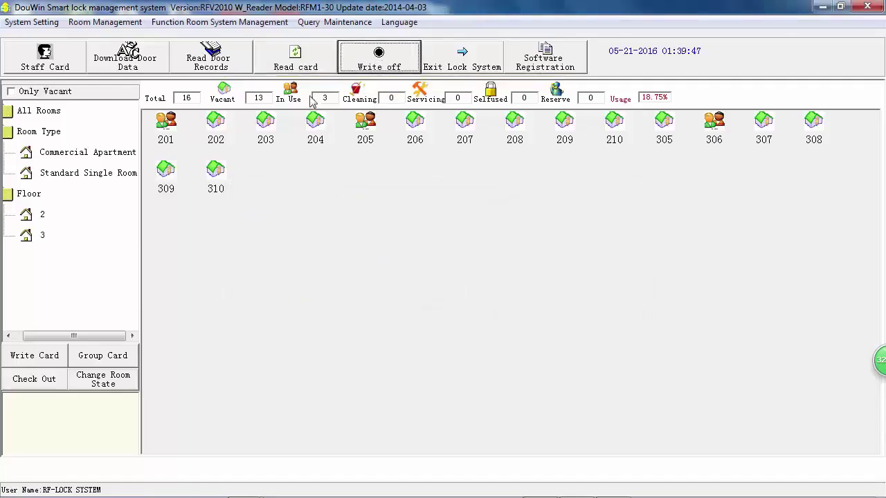
left_click(296, 63)
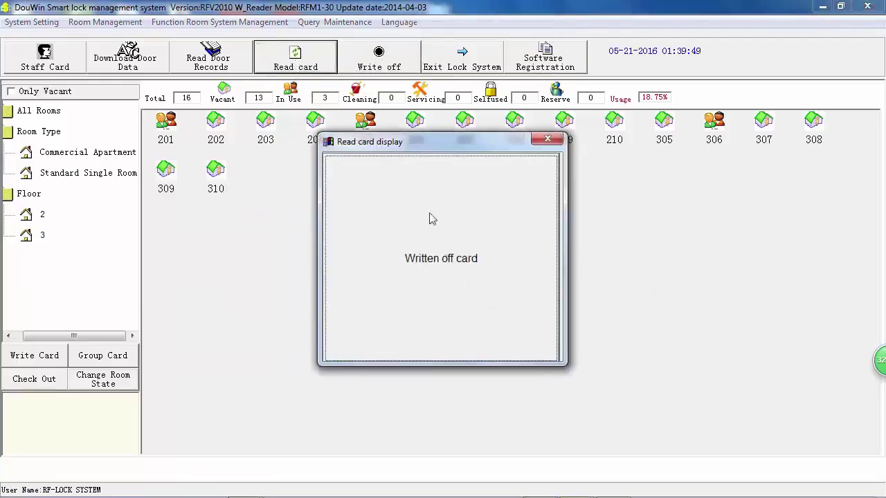
left_click(547, 139)
left_click(378, 59)
left_click(422, 286)
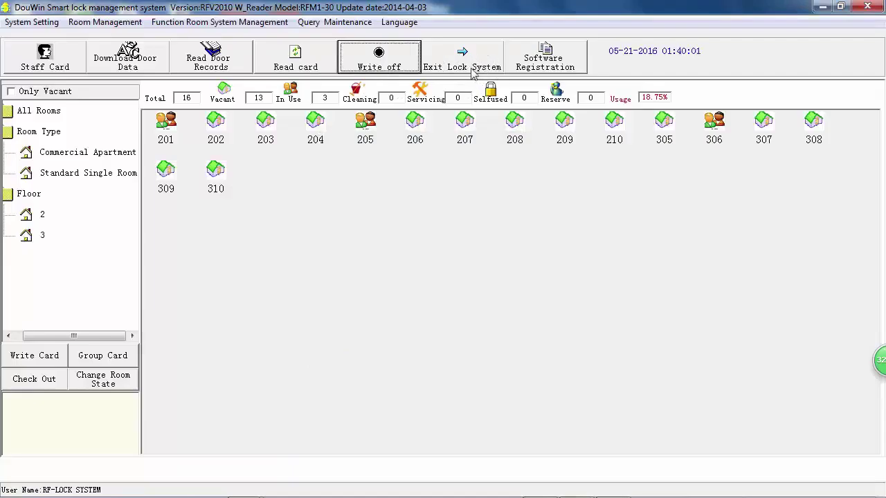
left_click(538, 64)
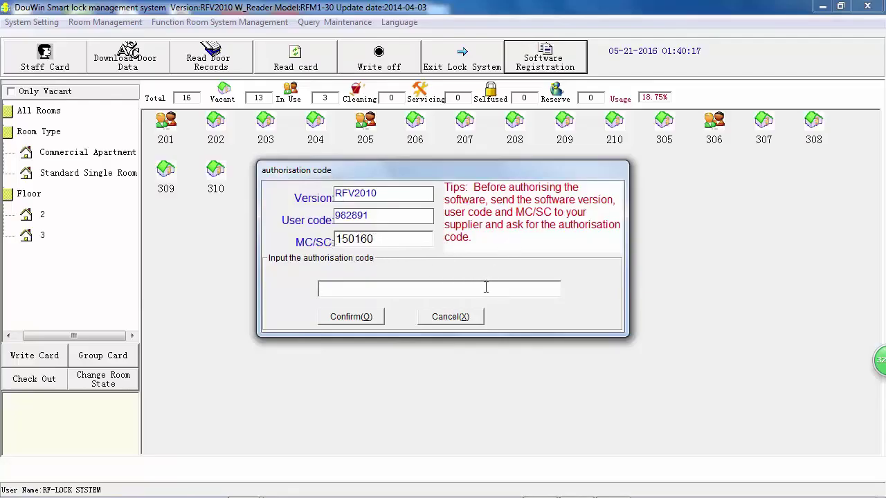
left_click(467, 316)
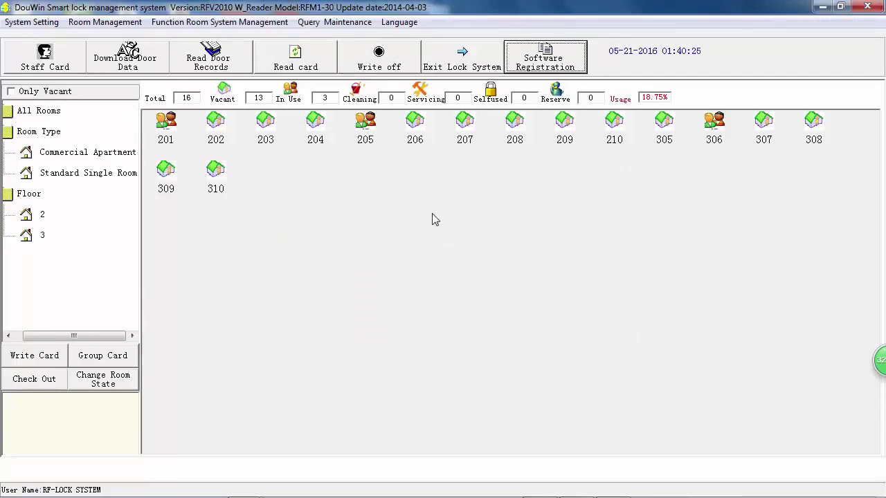
left_click(399, 22)
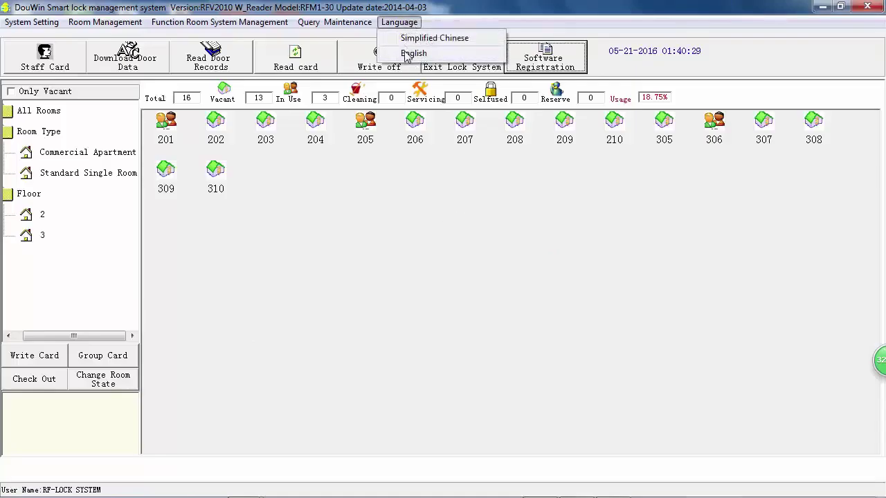
left_click(464, 24)
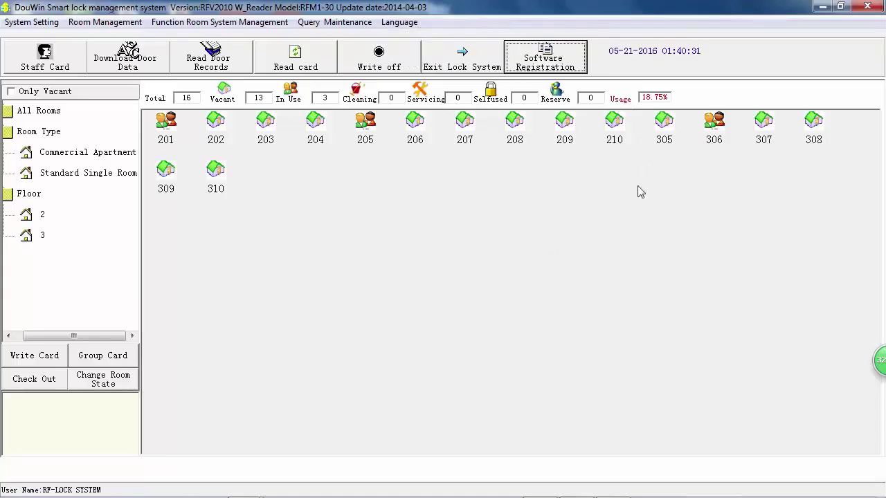